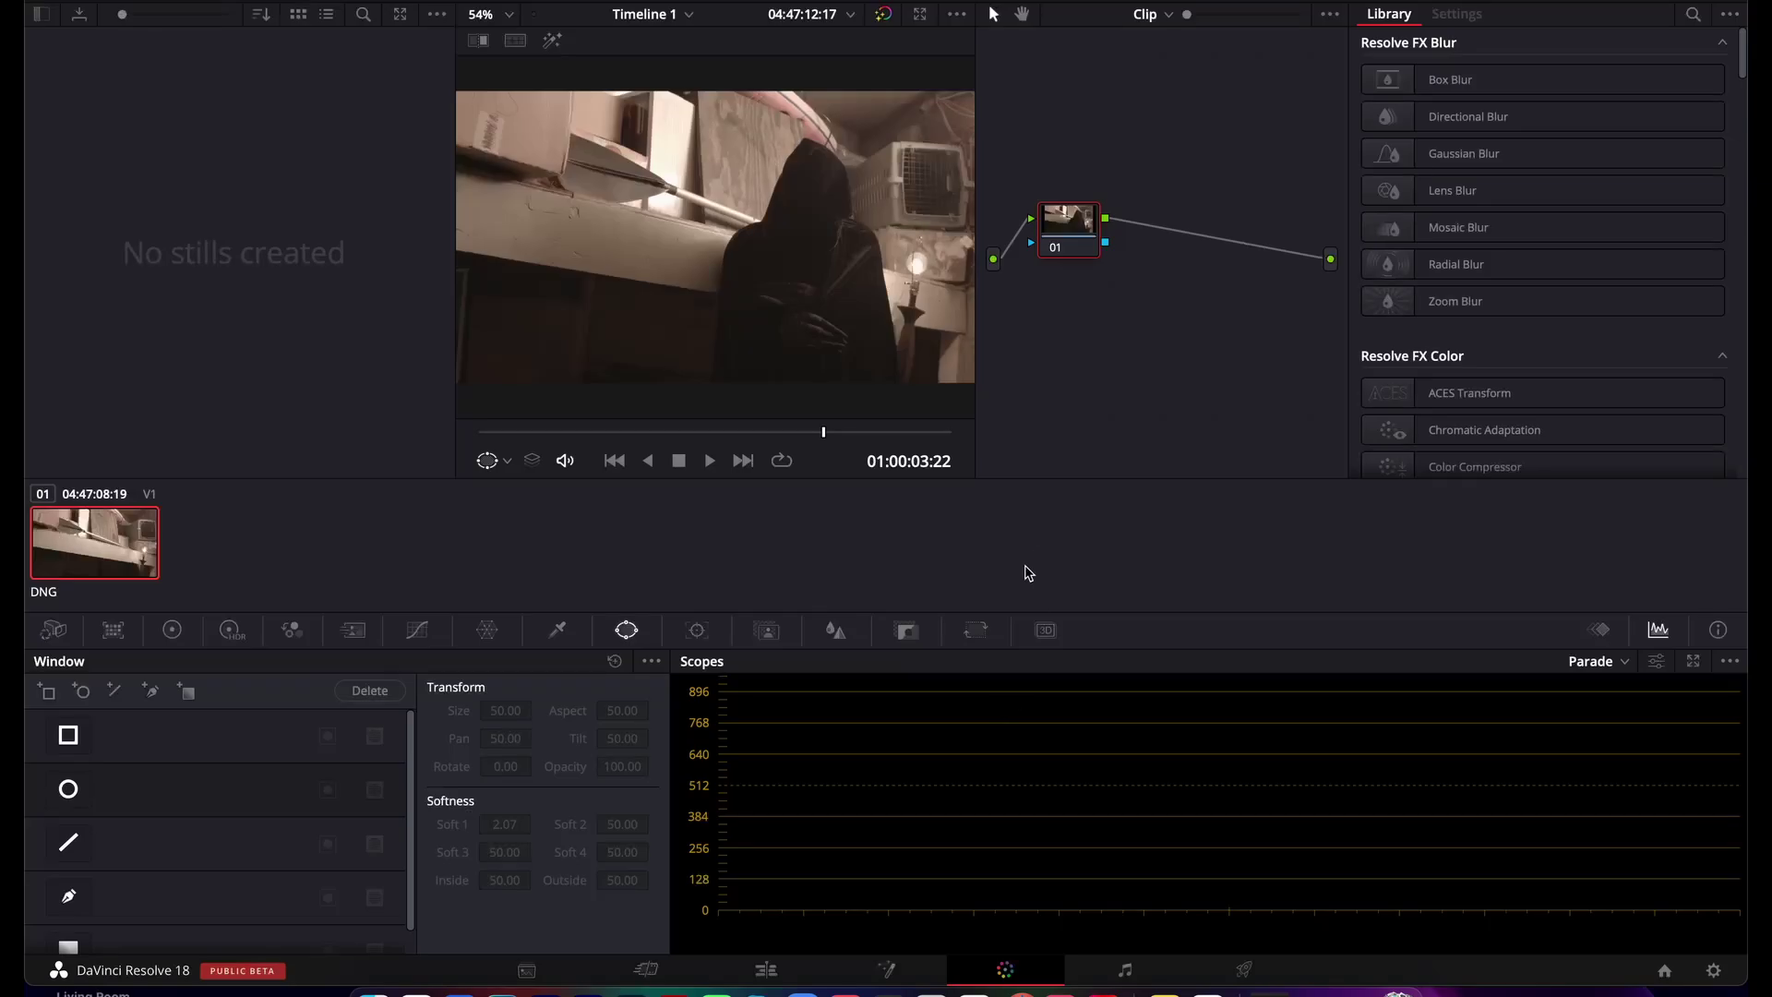
Step: Search the effects library for 'dept' to find Depth Map and drag it onto node 01
{"action": "scroll", "coordinate": [1280, 351], "scroll_direction": "up", "scroll_amount": 1}
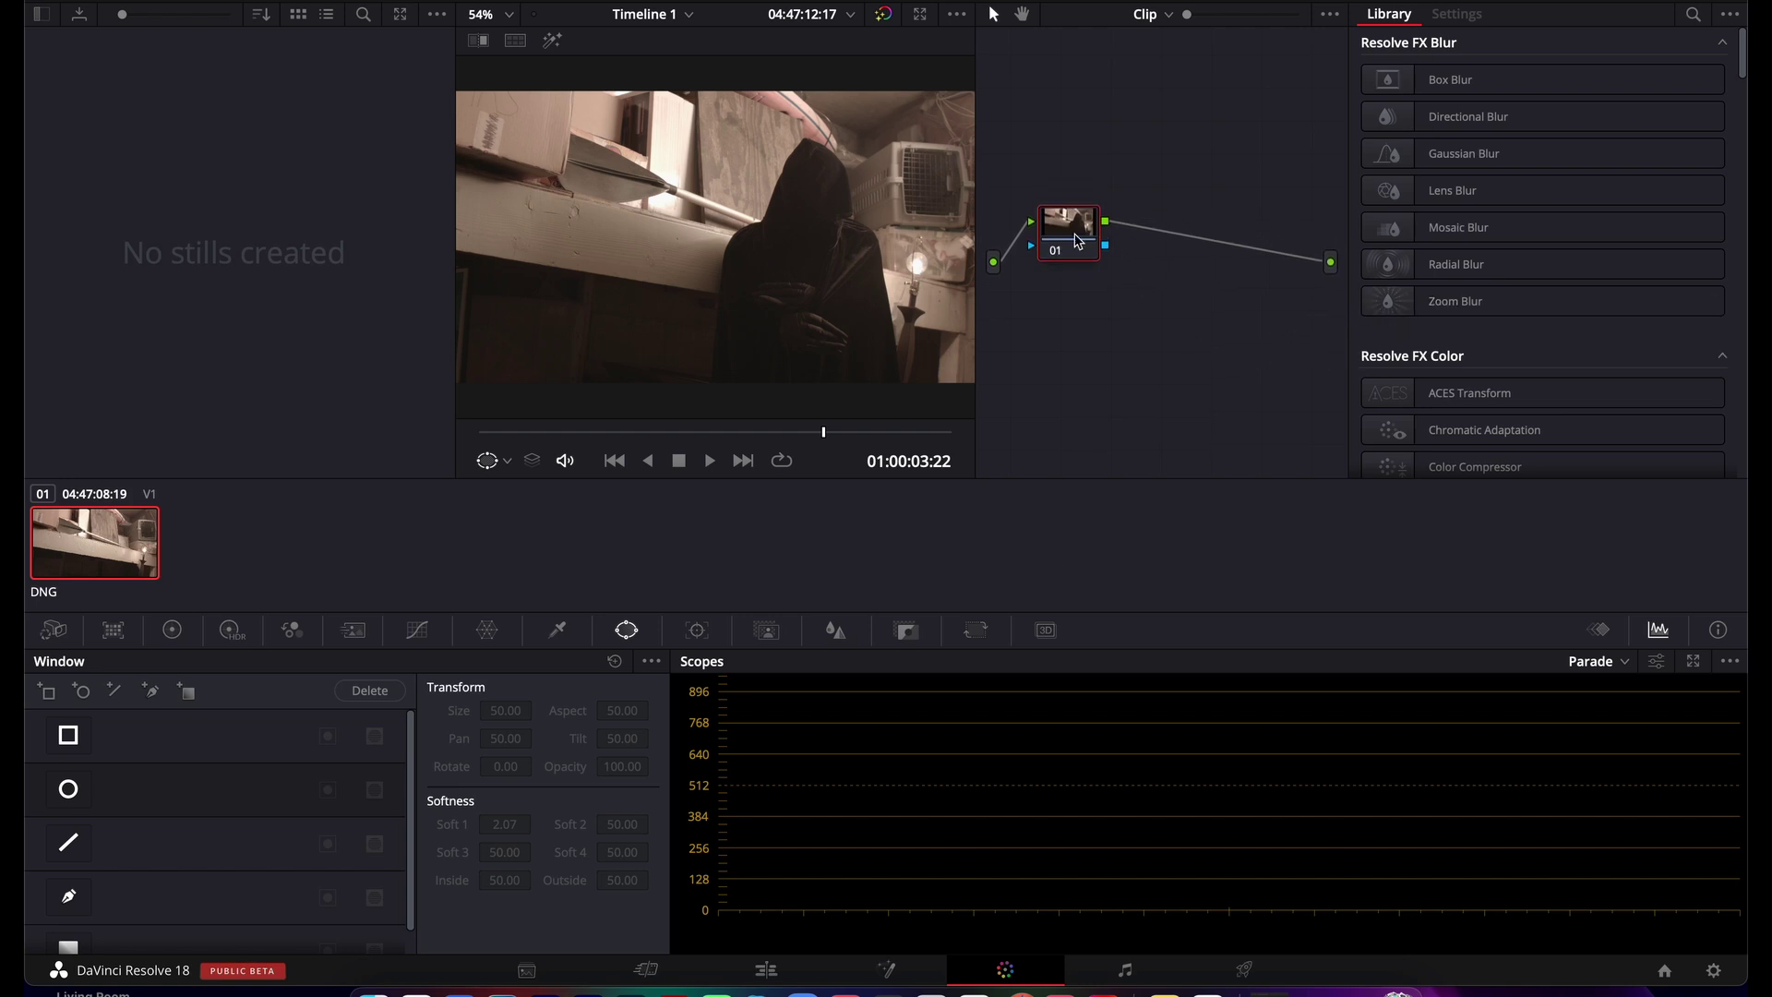
{"action": "left_click_drag", "start_coordinate": [1078, 242], "coordinate": [1078, 257]}
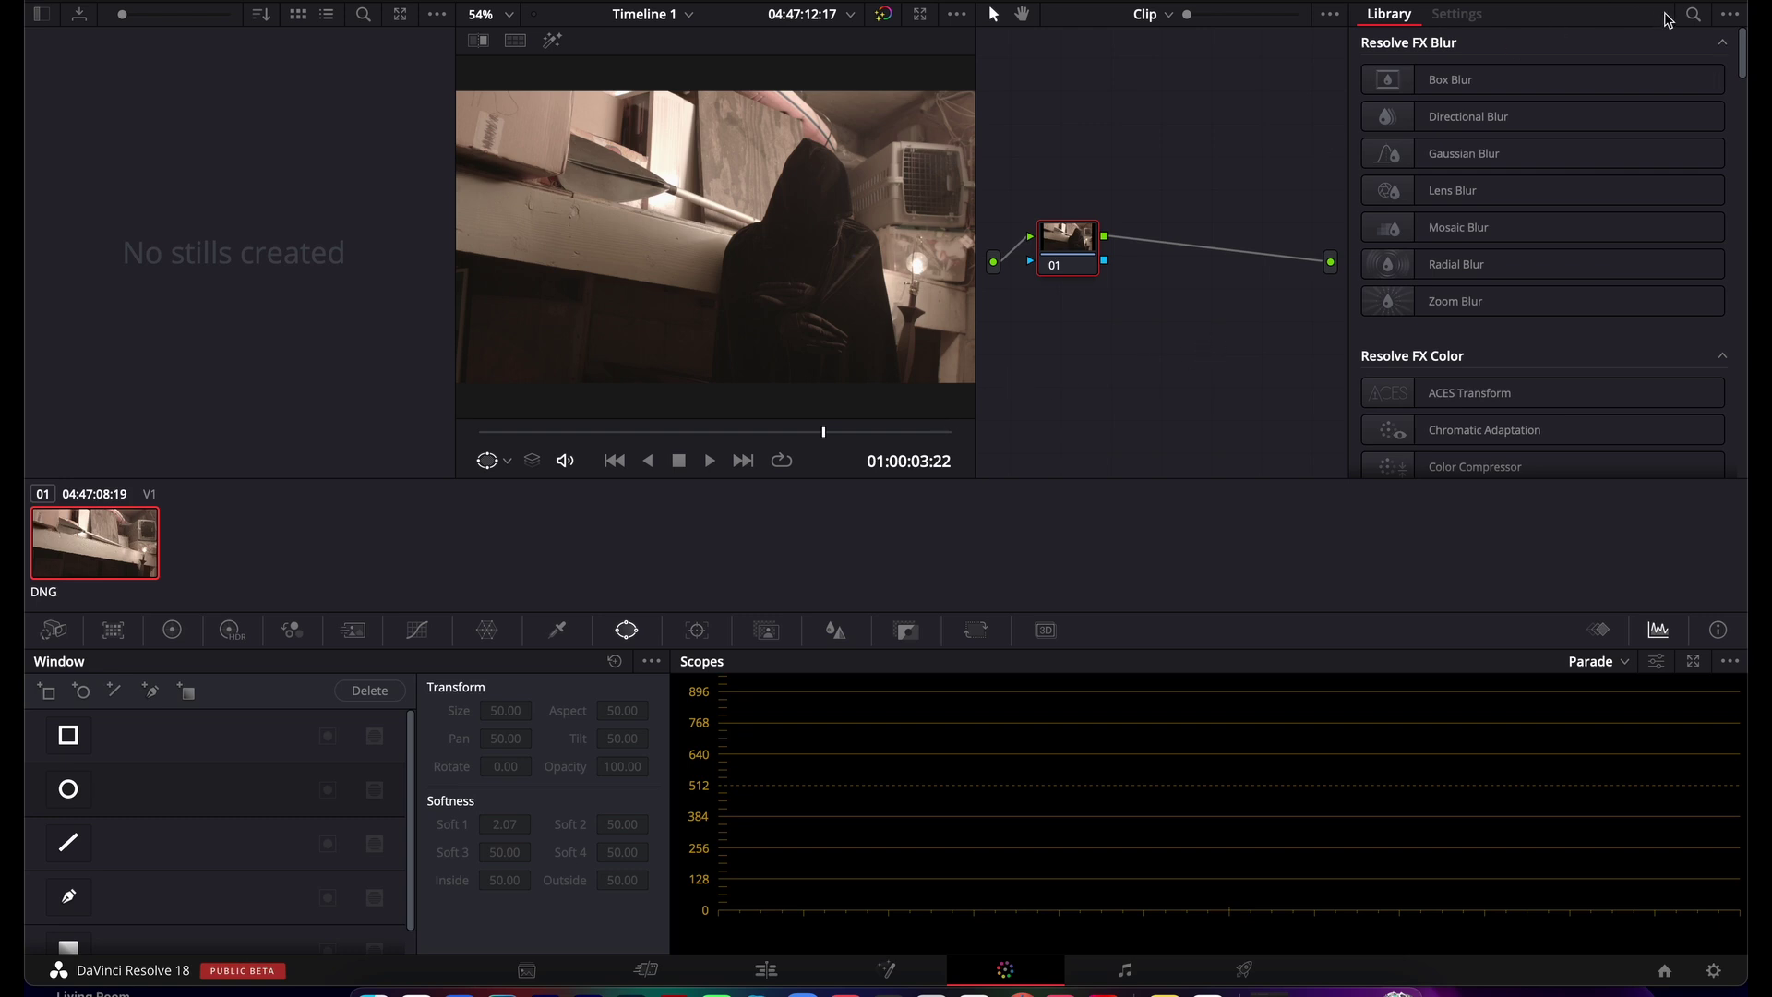
{"action": "left_click", "coordinate": [1693, 15]}
{"action": "type", "text": "dept"}
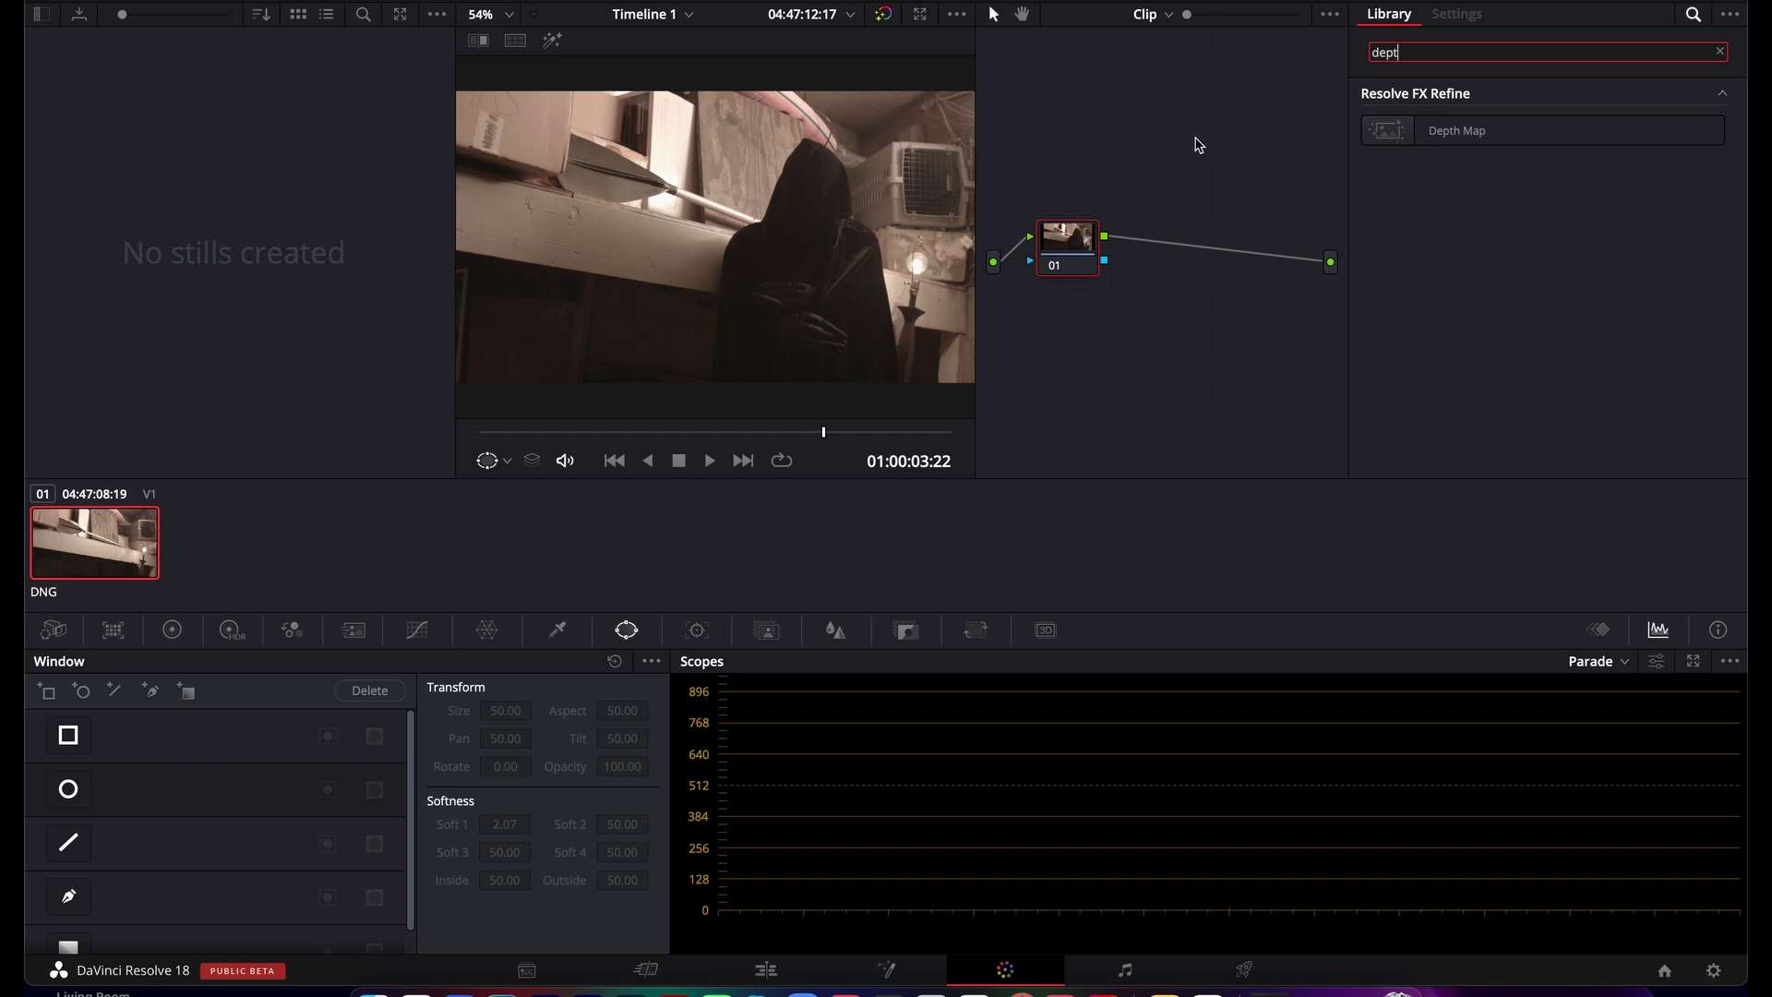
{"action": "left_click_drag", "start_coordinate": [1402, 135], "coordinate": [1082, 247]}
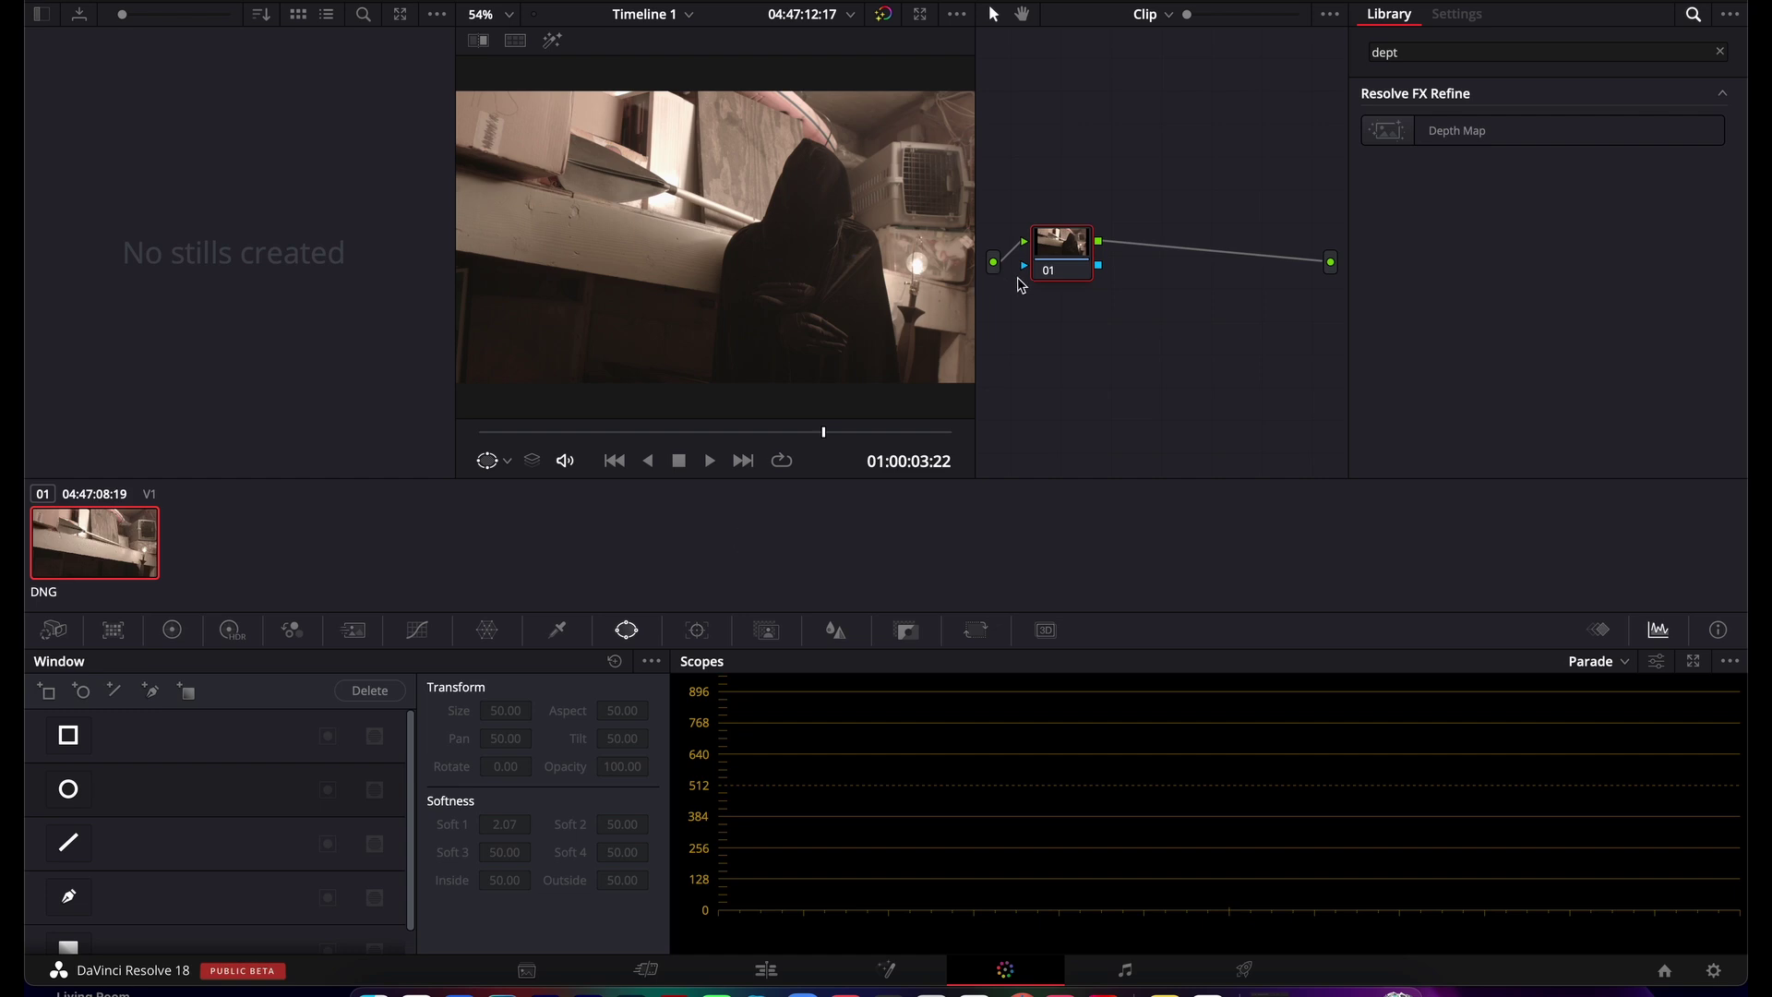
Step: Place Depth Map as its own node after node 01 instead of on node 01
{"action": "left_click_drag", "start_coordinate": [1406, 135], "coordinate": [1067, 256]}
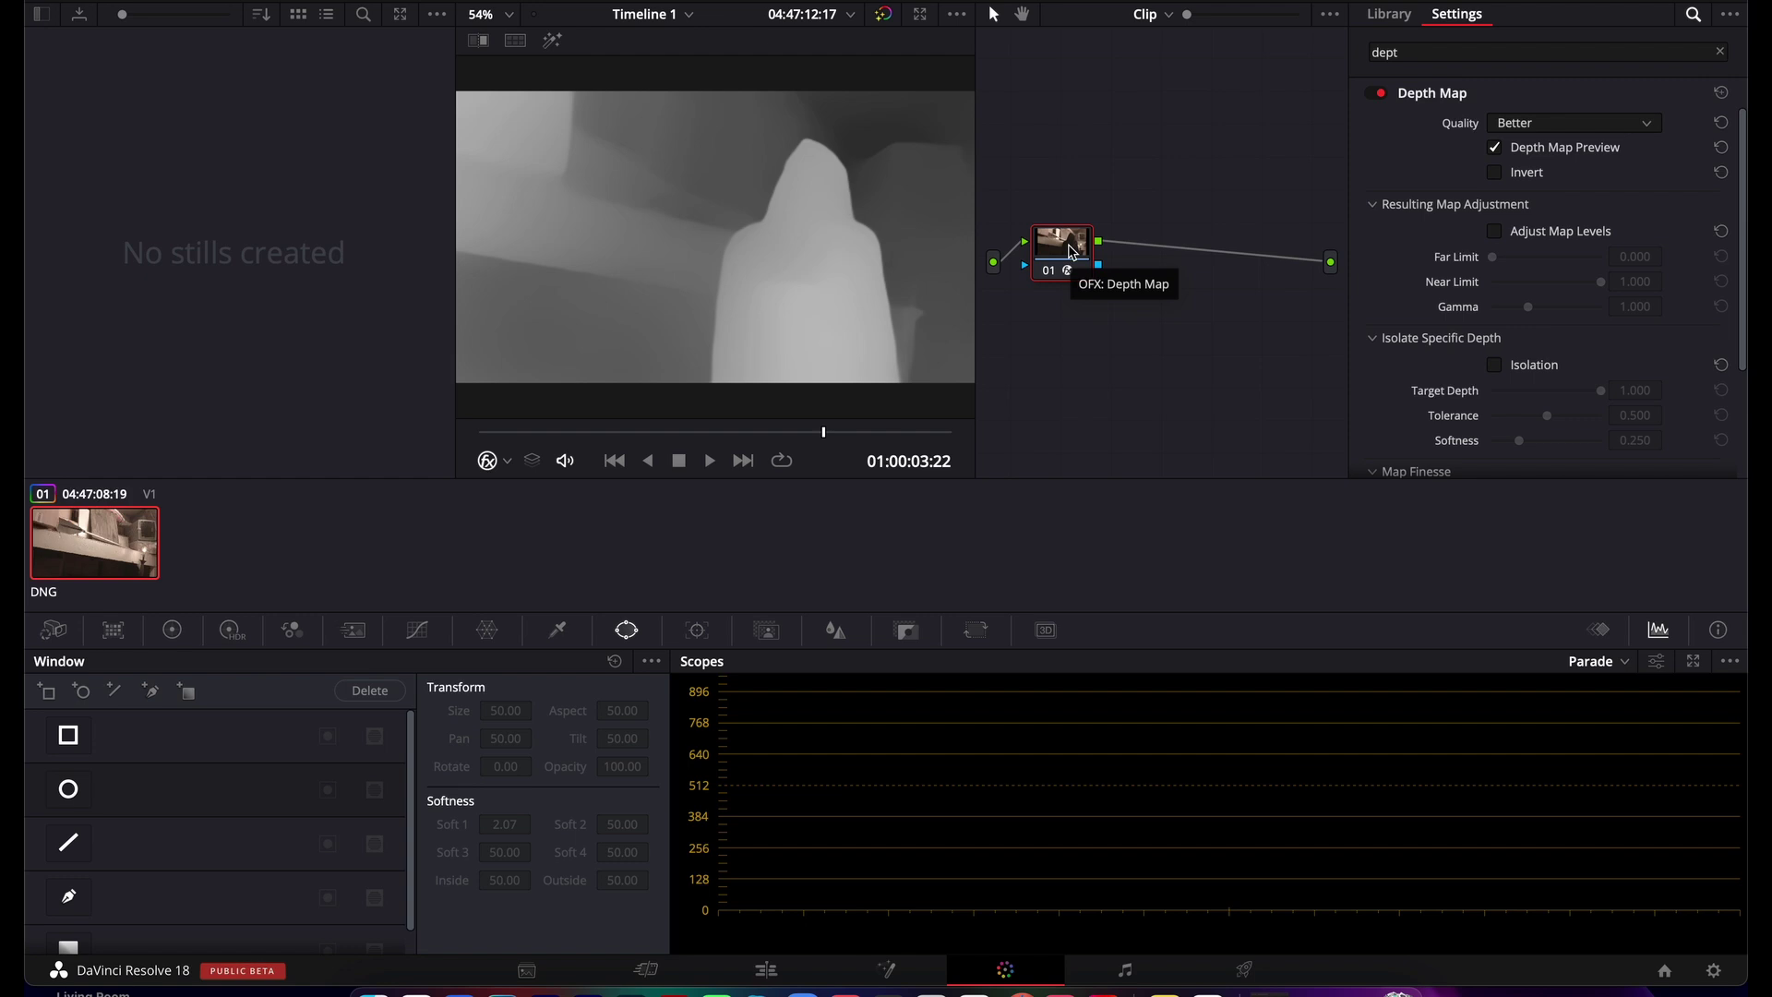
{"action": "key", "text": "super+z"}
{"action": "left_click_drag", "start_coordinate": [1392, 134], "coordinate": [1153, 255]}
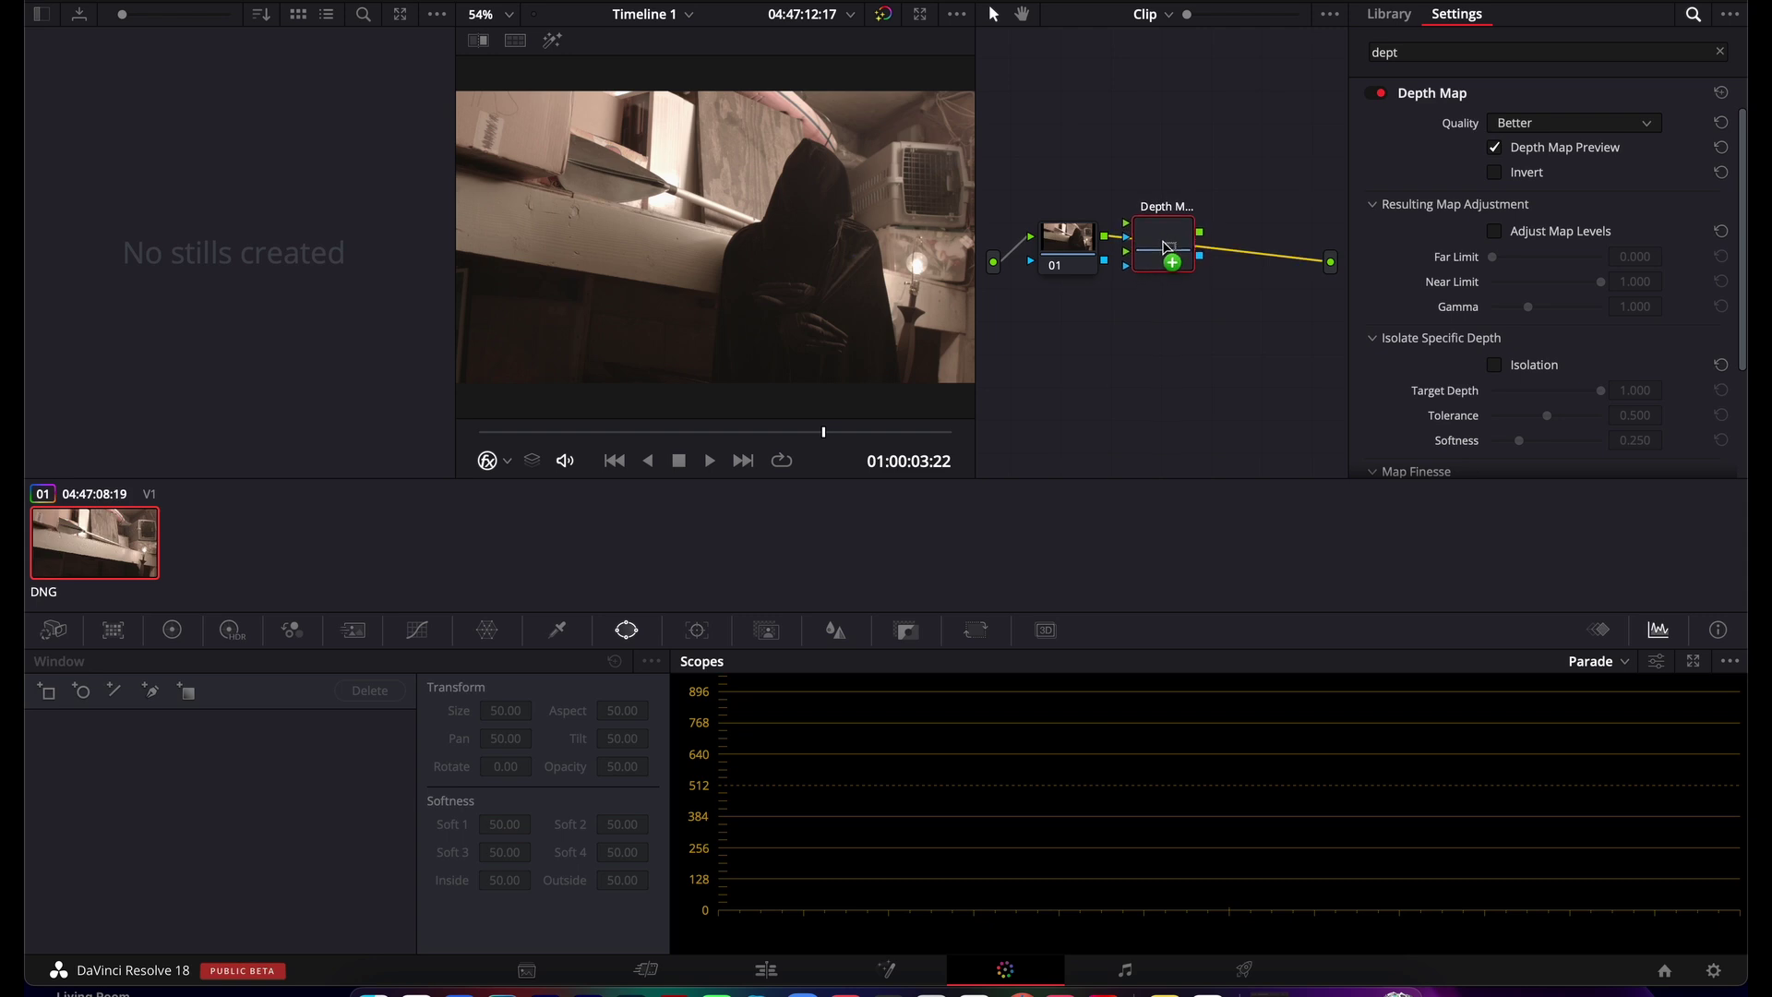
{"action": "left_click_drag", "start_coordinate": [1082, 249], "coordinate": [1069, 235]}
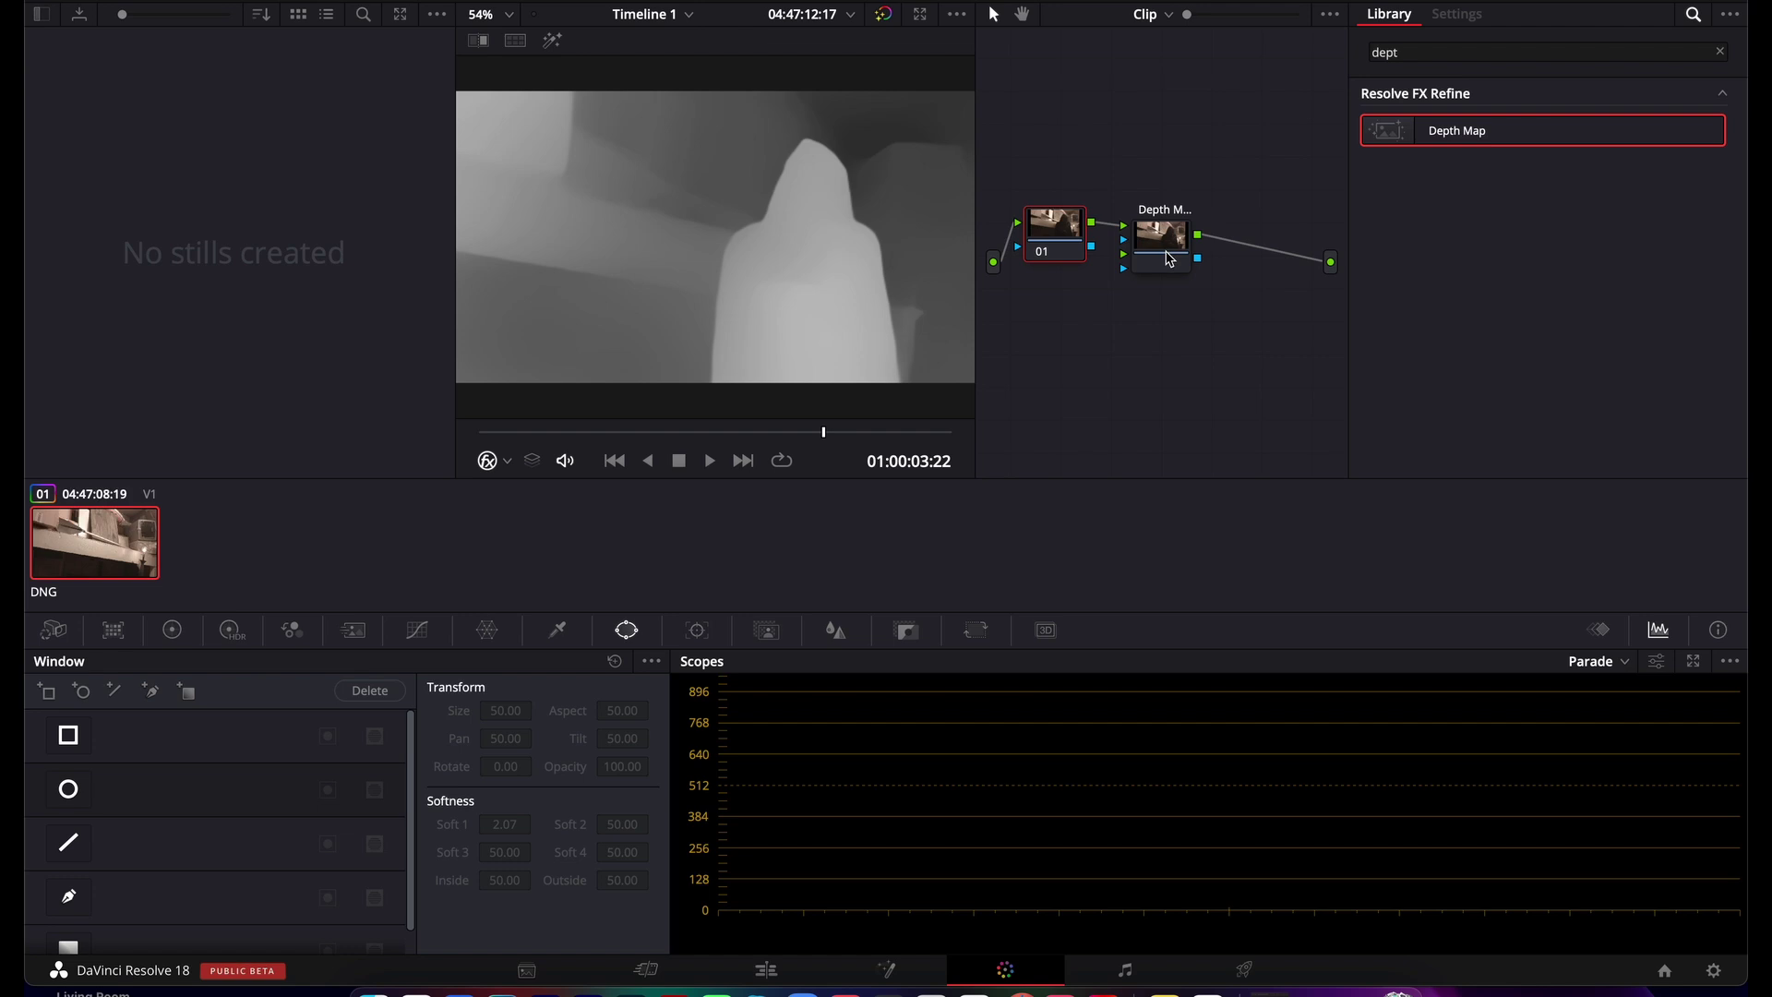
Step: Disable the Depth Map node with Ctrl+D and reselect node 01
{"action": "mouse_move", "coordinate": [1170, 260]}
{"action": "left_mouse_down"}
{"action": "mouse_move", "coordinate": [1174, 277]}
{"action": "mouse_move", "coordinate": [1179, 261]}
{"action": "left_mouse_up"}
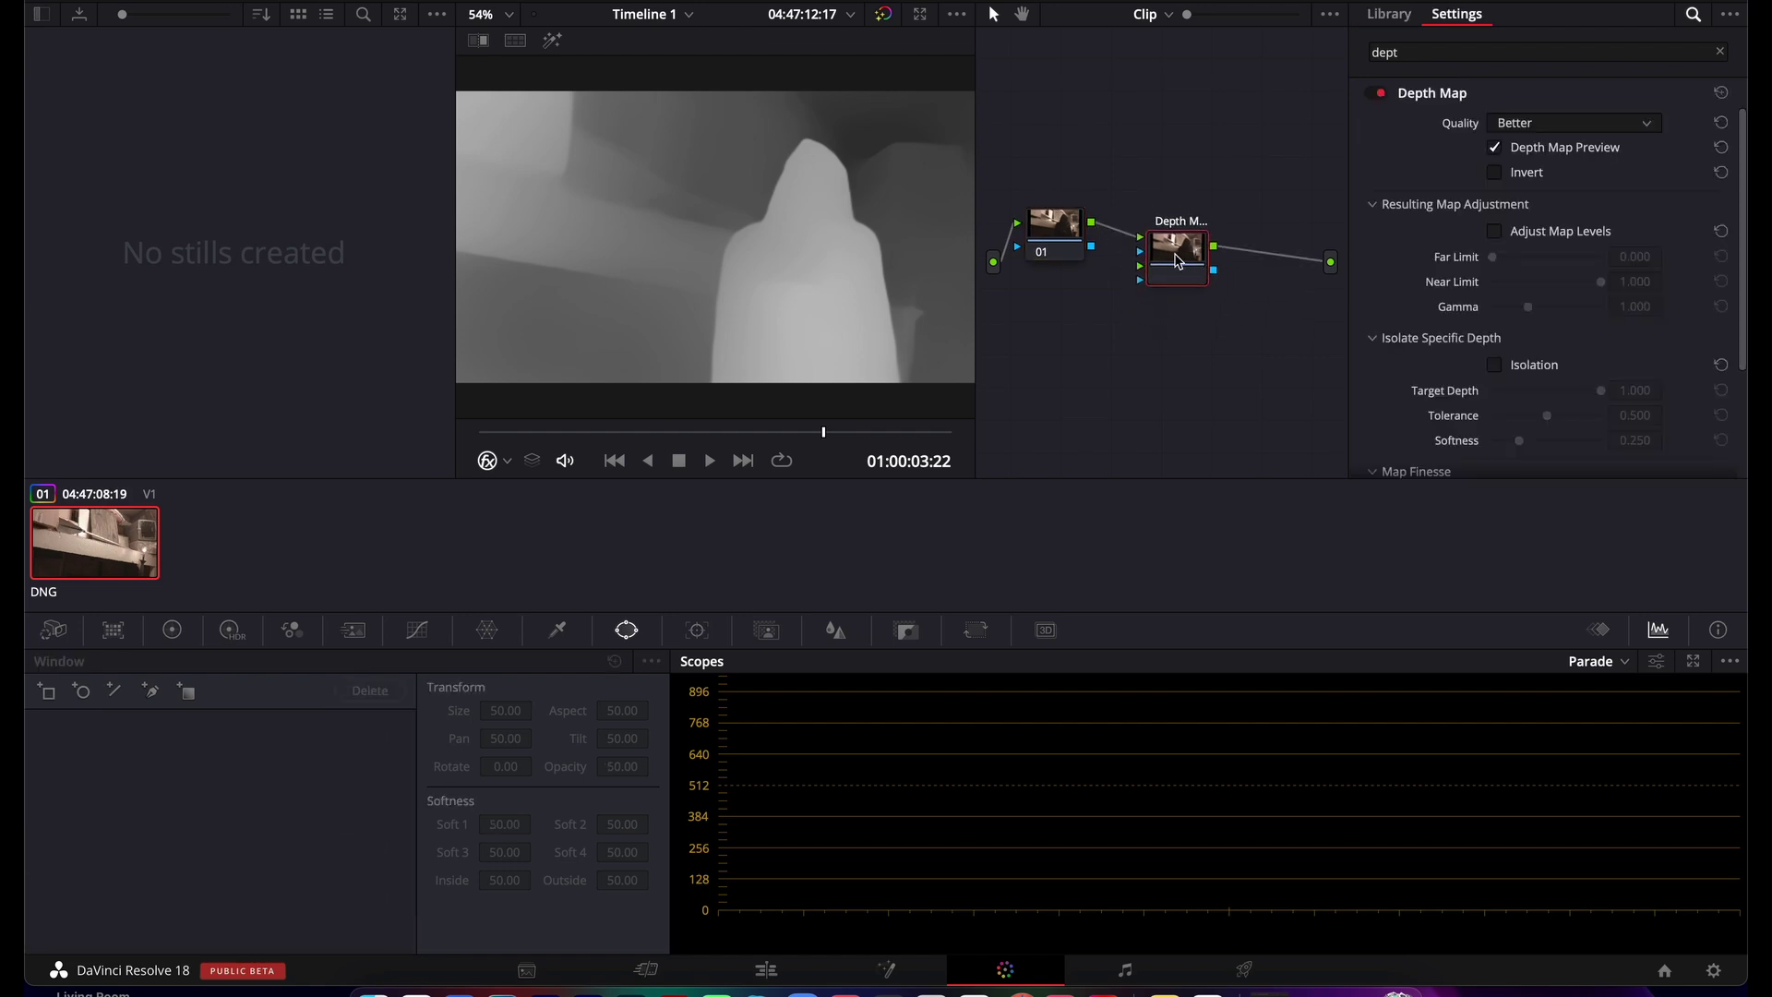
{"action": "key", "text": "ctrl+d"}
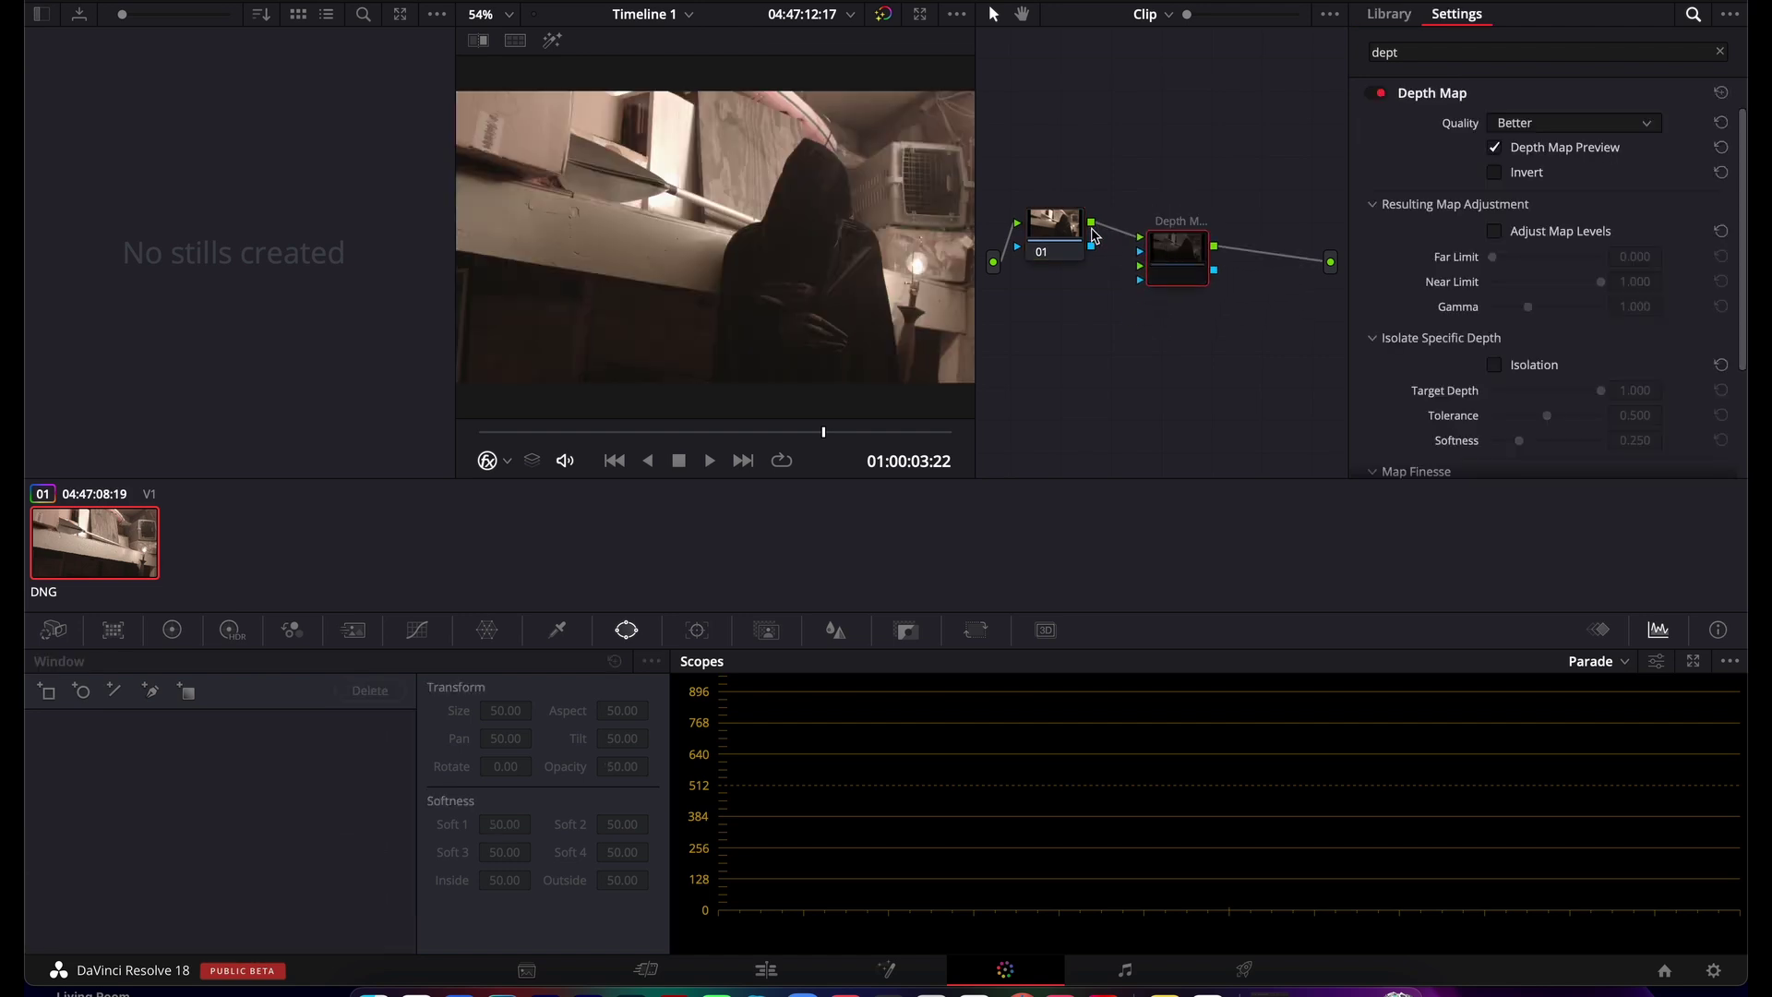
{"action": "left_click", "coordinate": [1078, 235]}
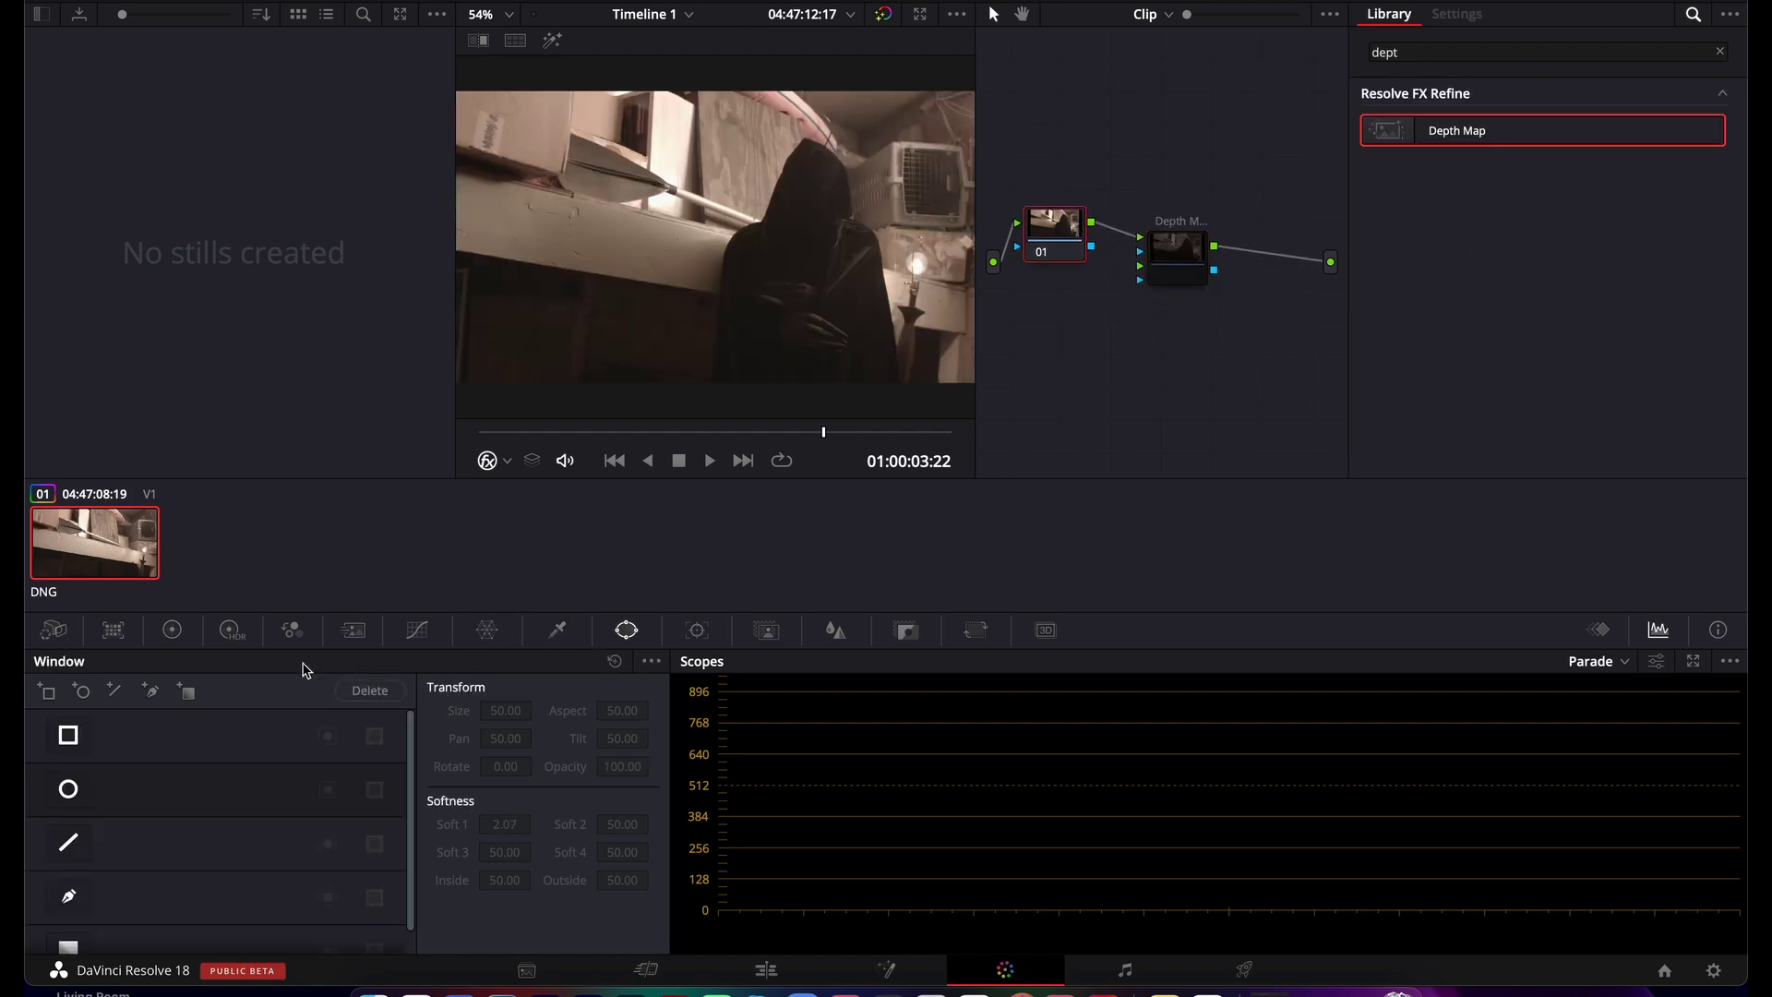
Step: On node 01's HDR wheels, lower shadow exposure and widen the shadow zone to +2.88
{"action": "left_click", "coordinate": [195, 637]}
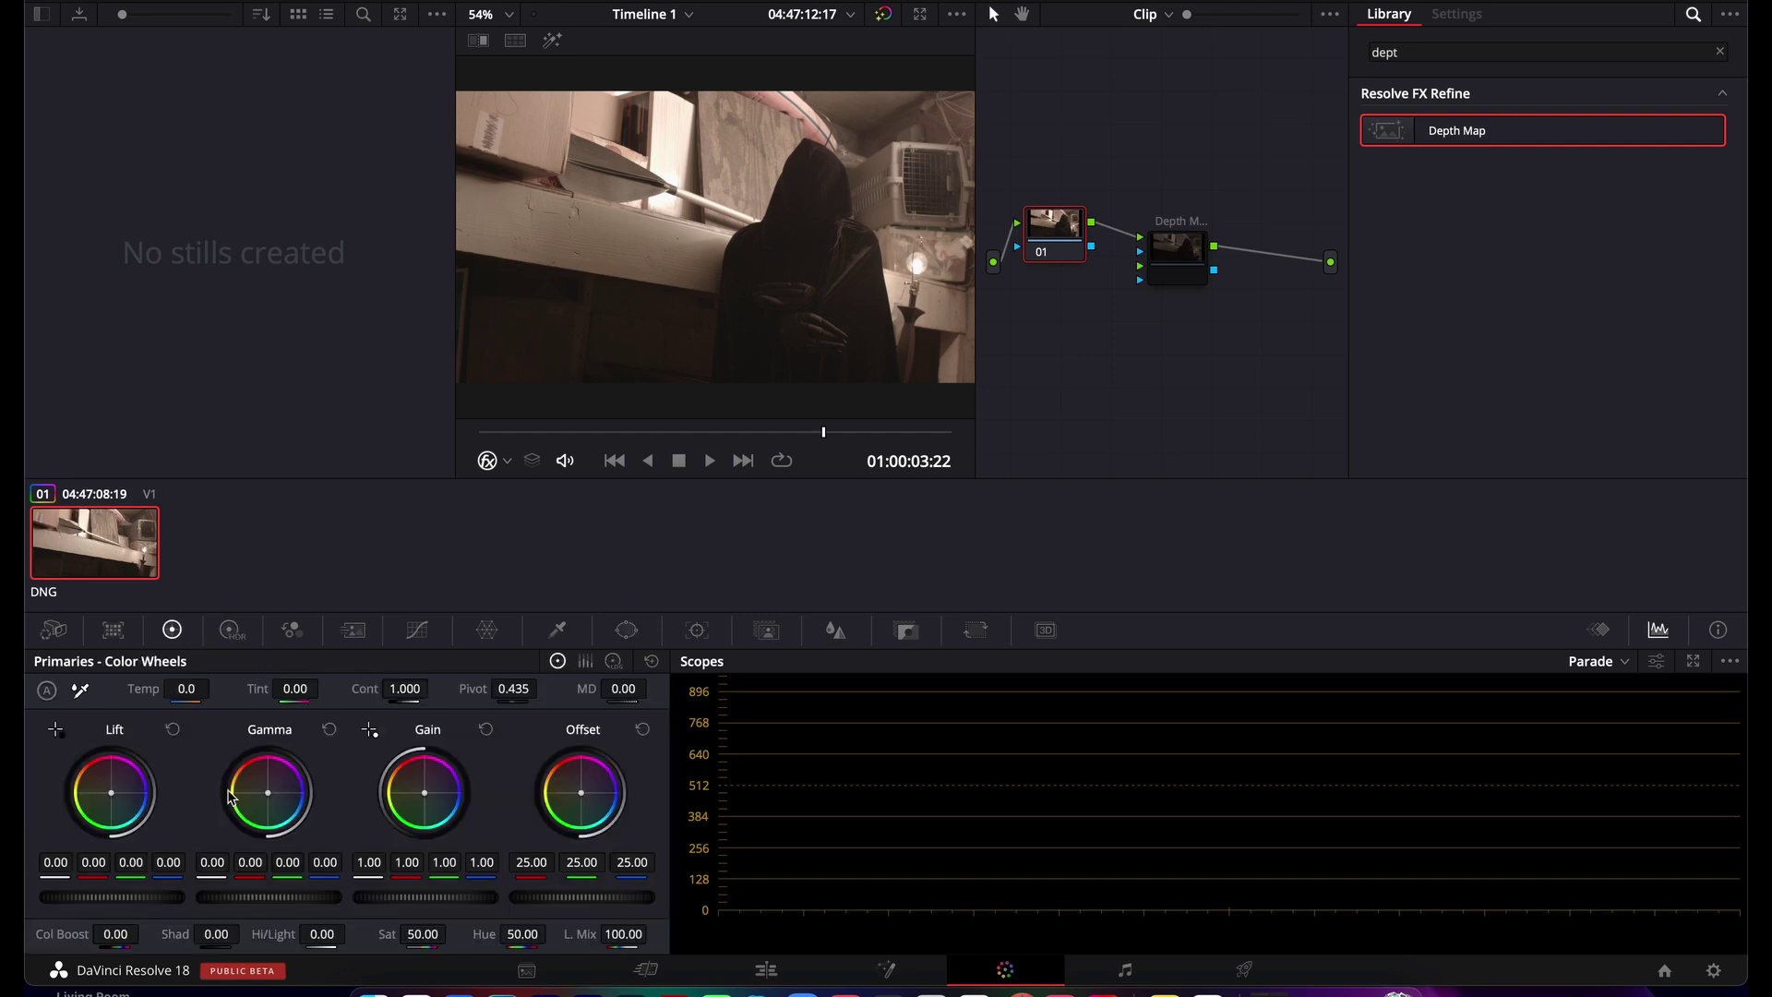
{"action": "left_click", "coordinate": [231, 630]}
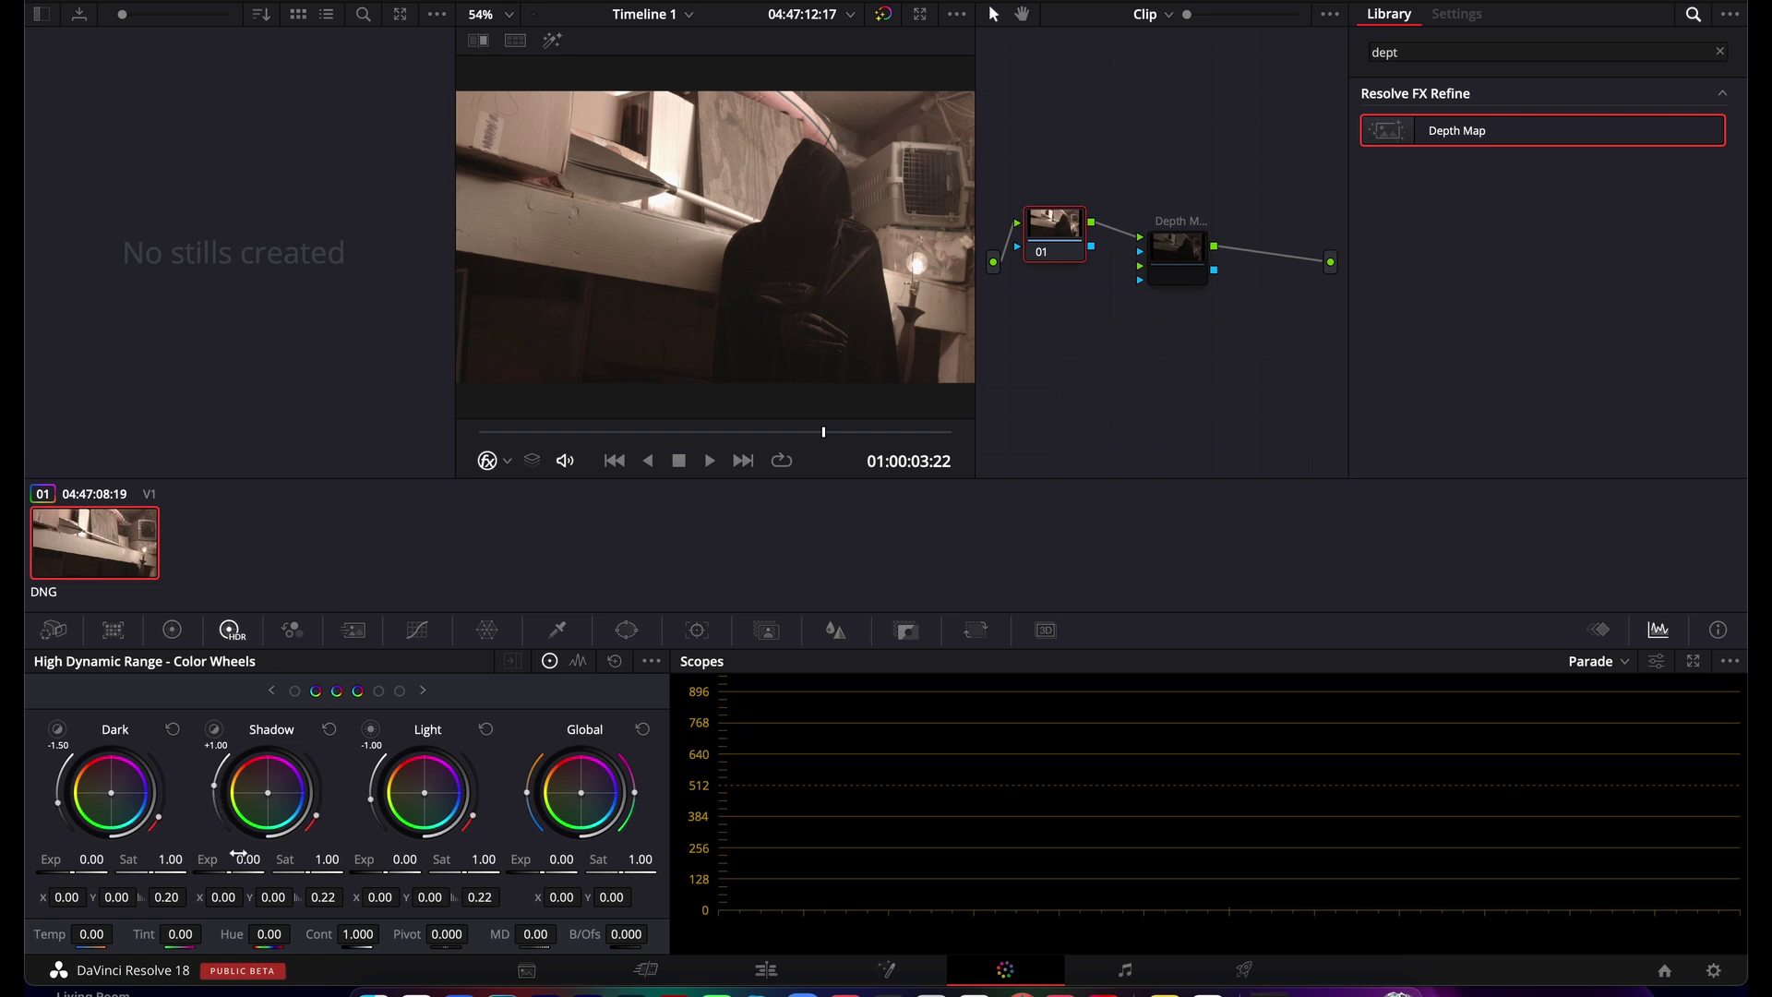
{"action": "left_click_drag", "start_coordinate": [246, 859], "coordinate": [235, 859]}
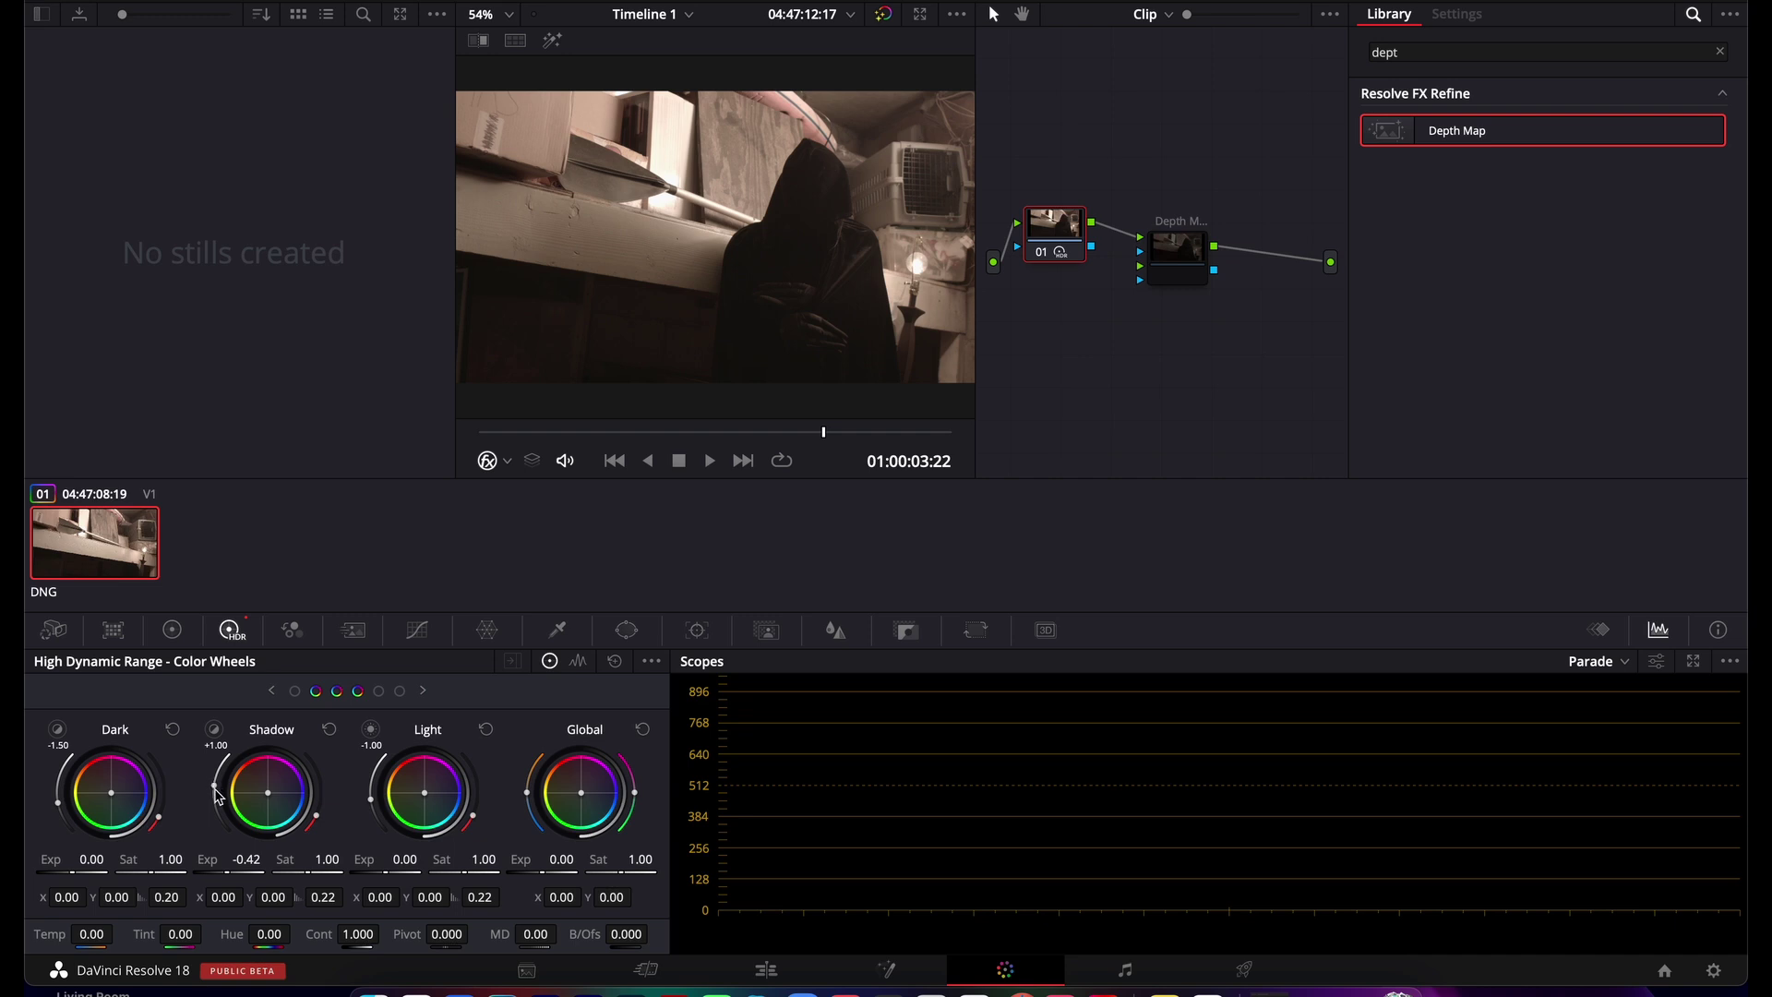
{"action": "left_click_drag", "start_coordinate": [219, 796], "coordinate": [223, 781]}
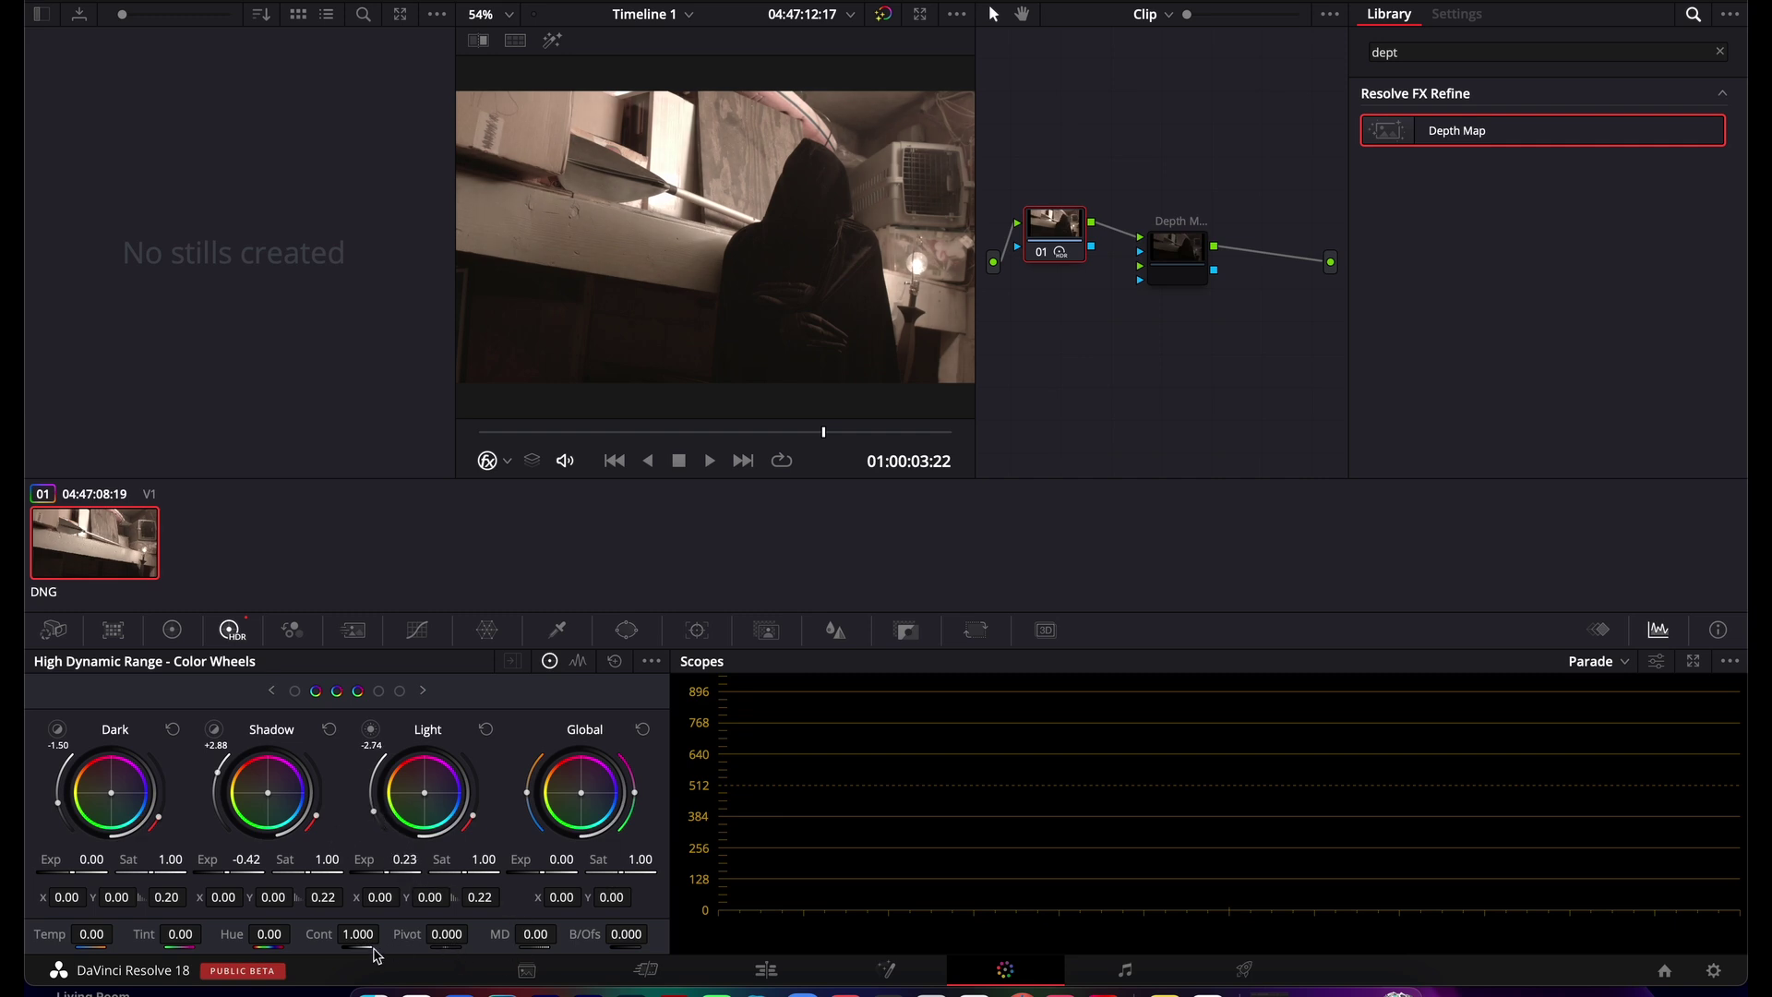
Step: Reposition node 01 and the Depth Map node lower in the node graph
{"action": "scroll", "coordinate": [385, 933], "scroll_direction": "up", "scroll_amount": 8}
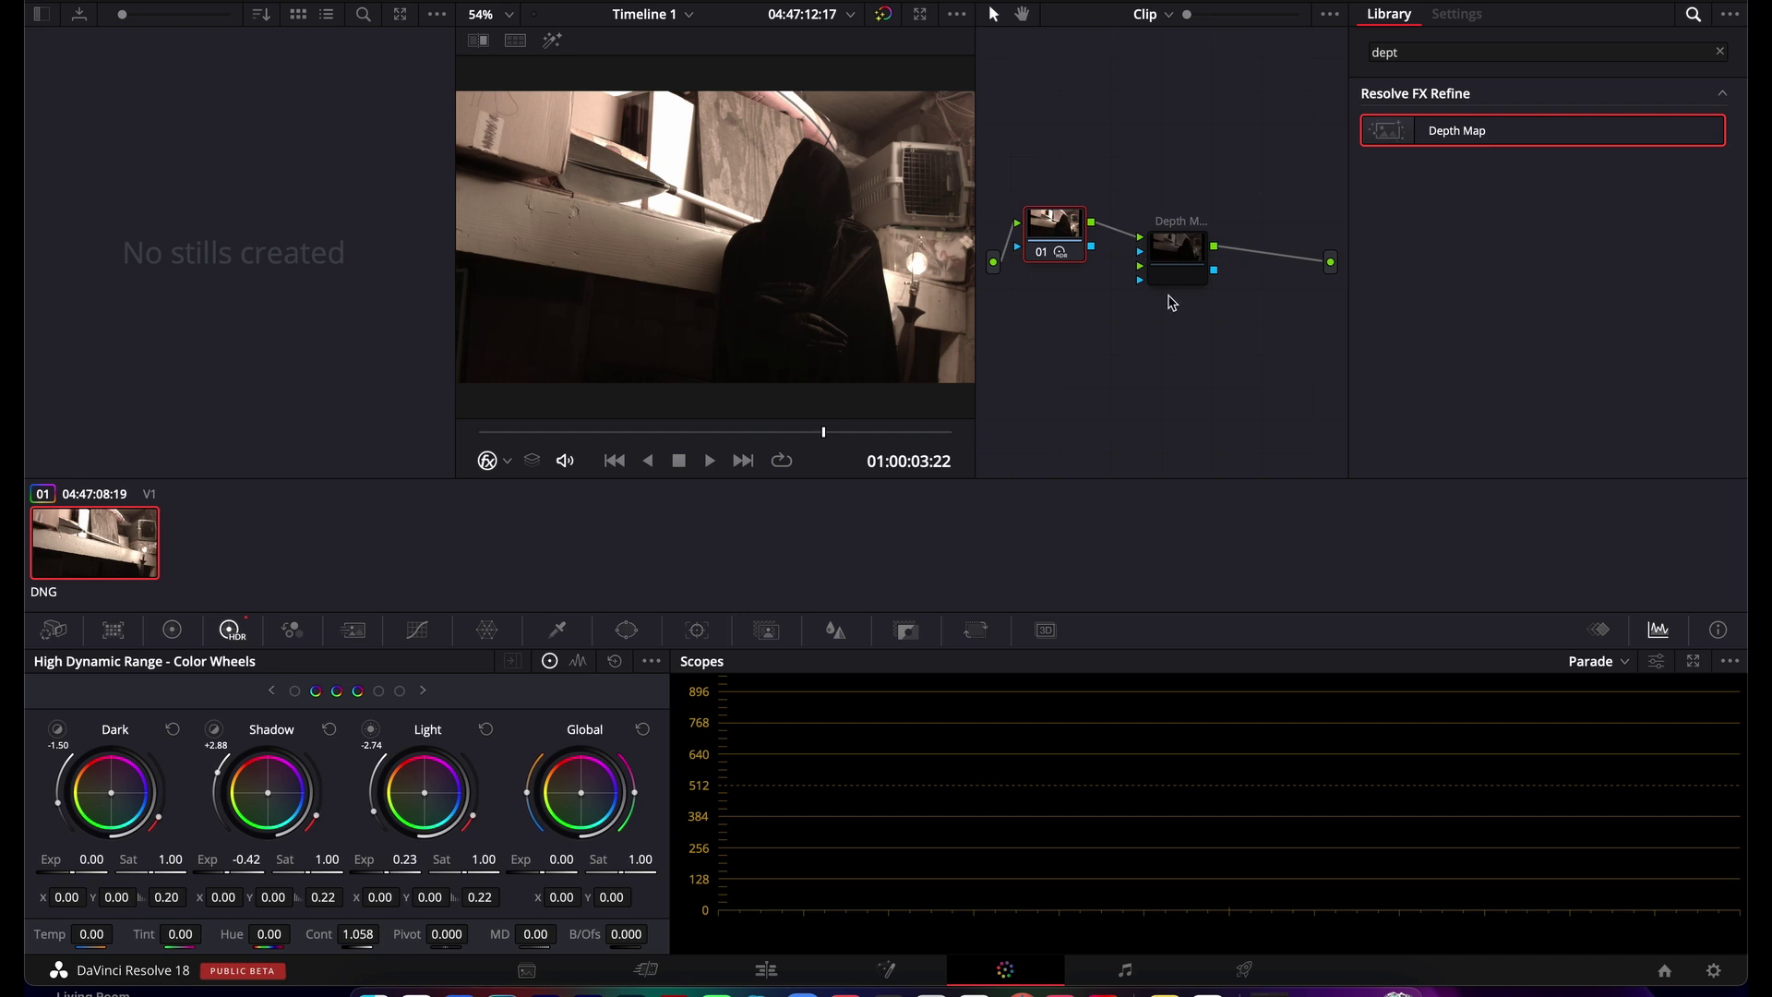
{"action": "left_click_drag", "start_coordinate": [1052, 226], "coordinate": [1052, 262]}
{"action": "left_click_drag", "start_coordinate": [1170, 255], "coordinate": [1167, 277]}
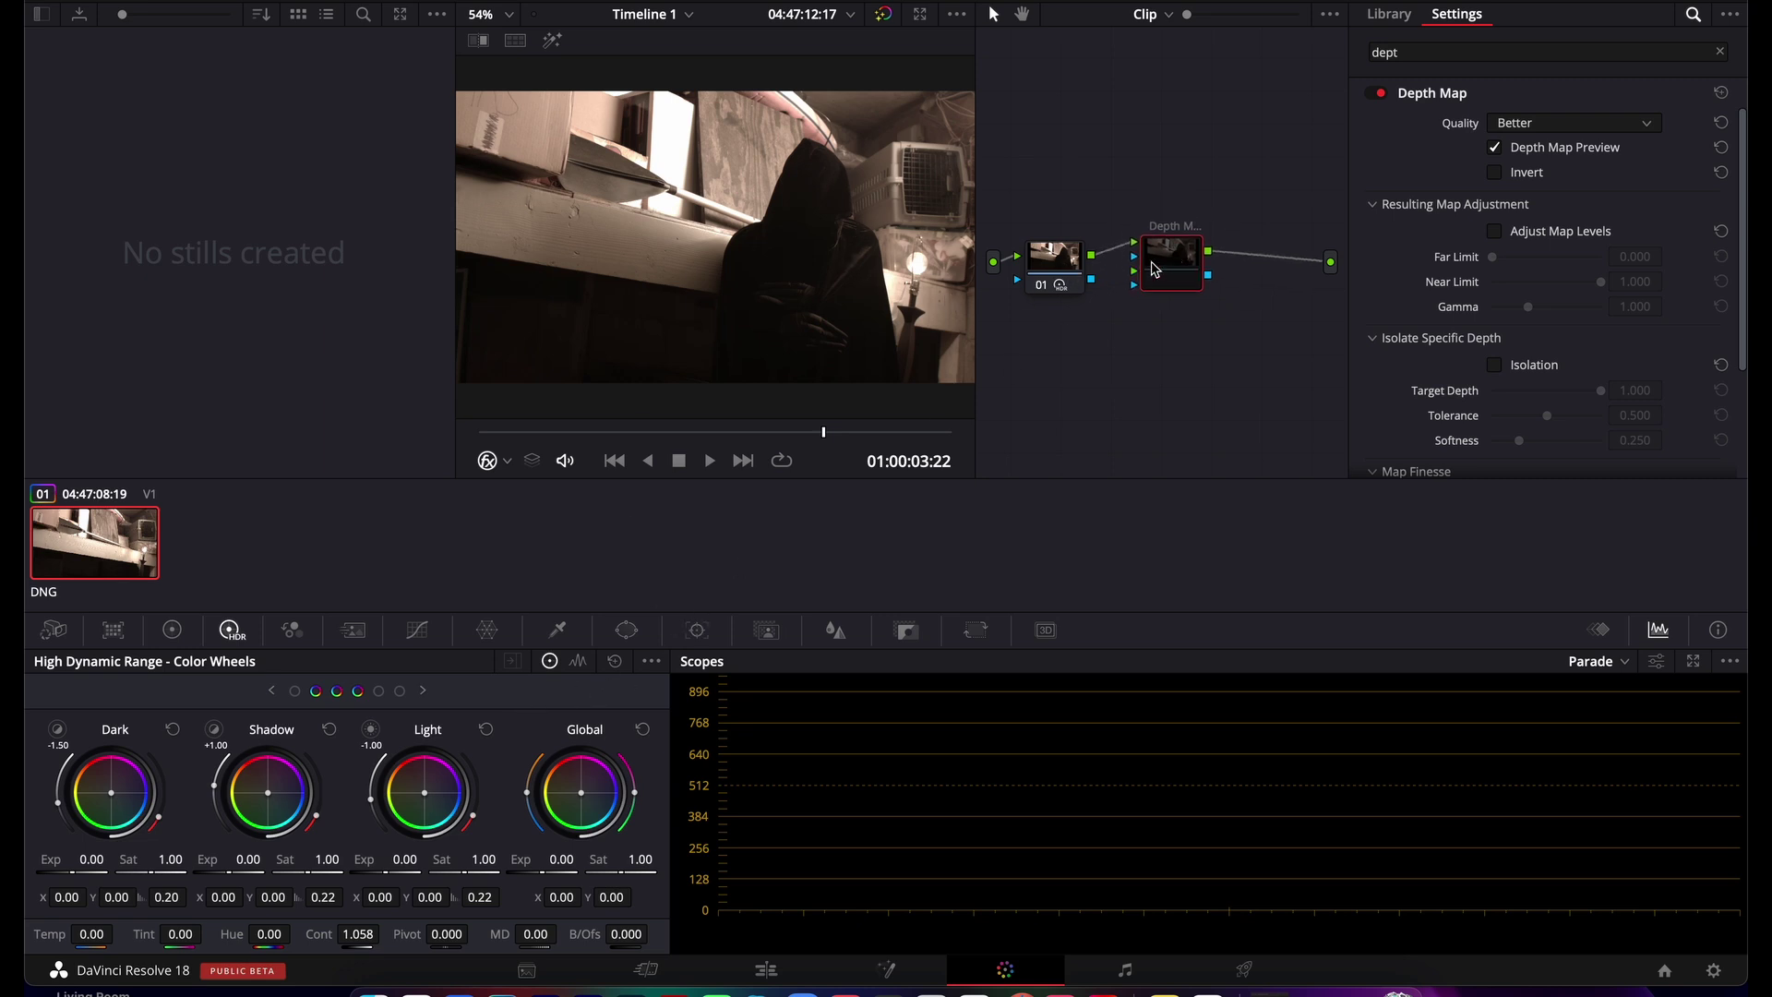
{"action": "left_click_drag", "start_coordinate": [1154, 263], "coordinate": [1156, 274]}
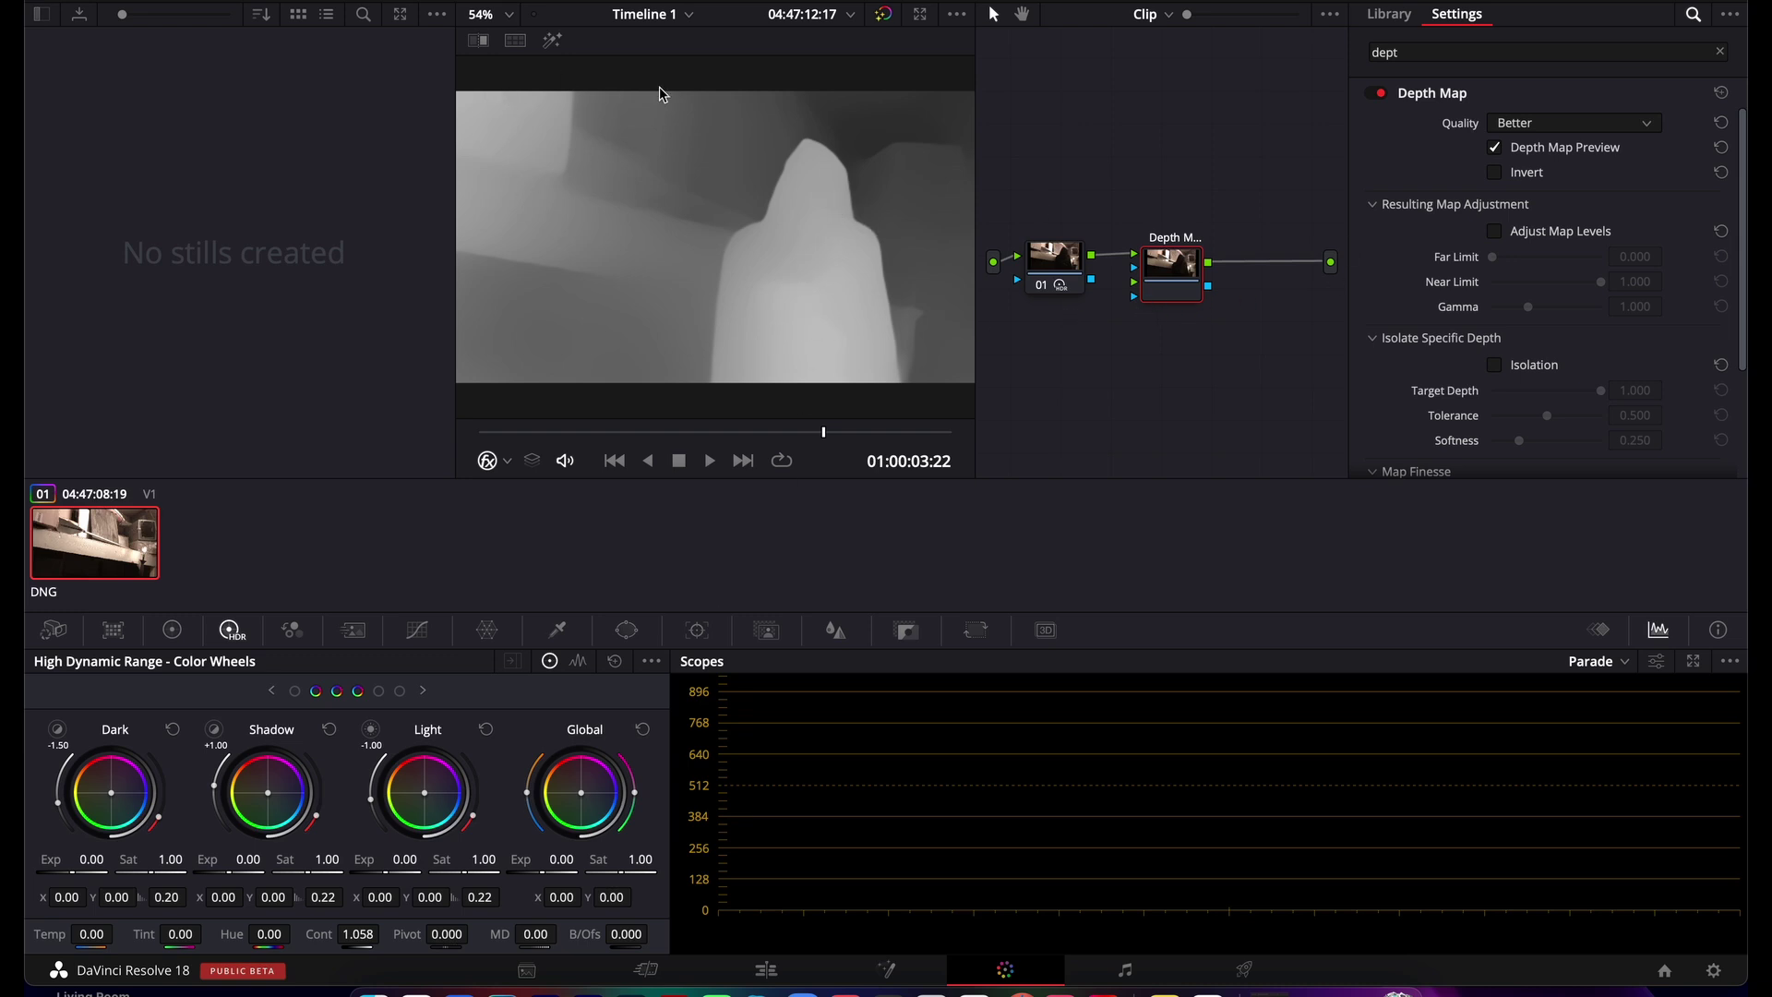
Step: Set the Depth Map quality to Faster
{"action": "left_click", "coordinate": [1534, 125]}
{"action": "left_click", "coordinate": [1537, 148]}
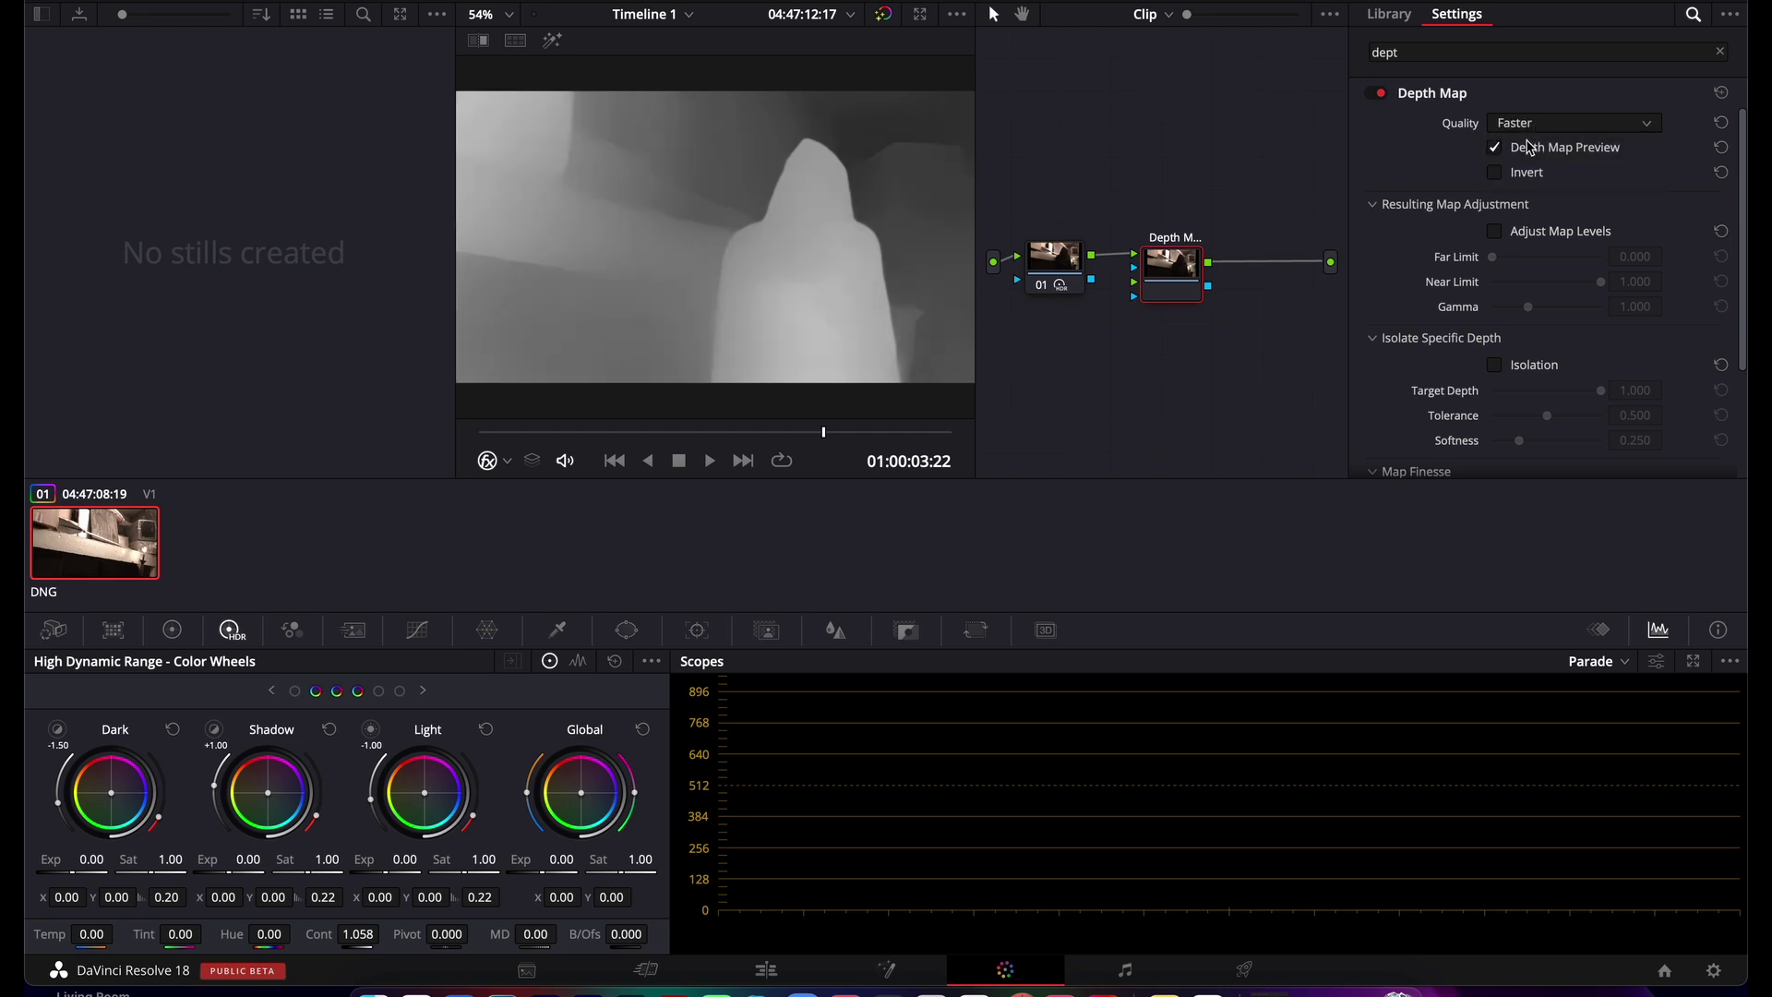
{"action": "scroll", "coordinate": [1463, 216], "scroll_direction": "down", "scroll_amount": 2}
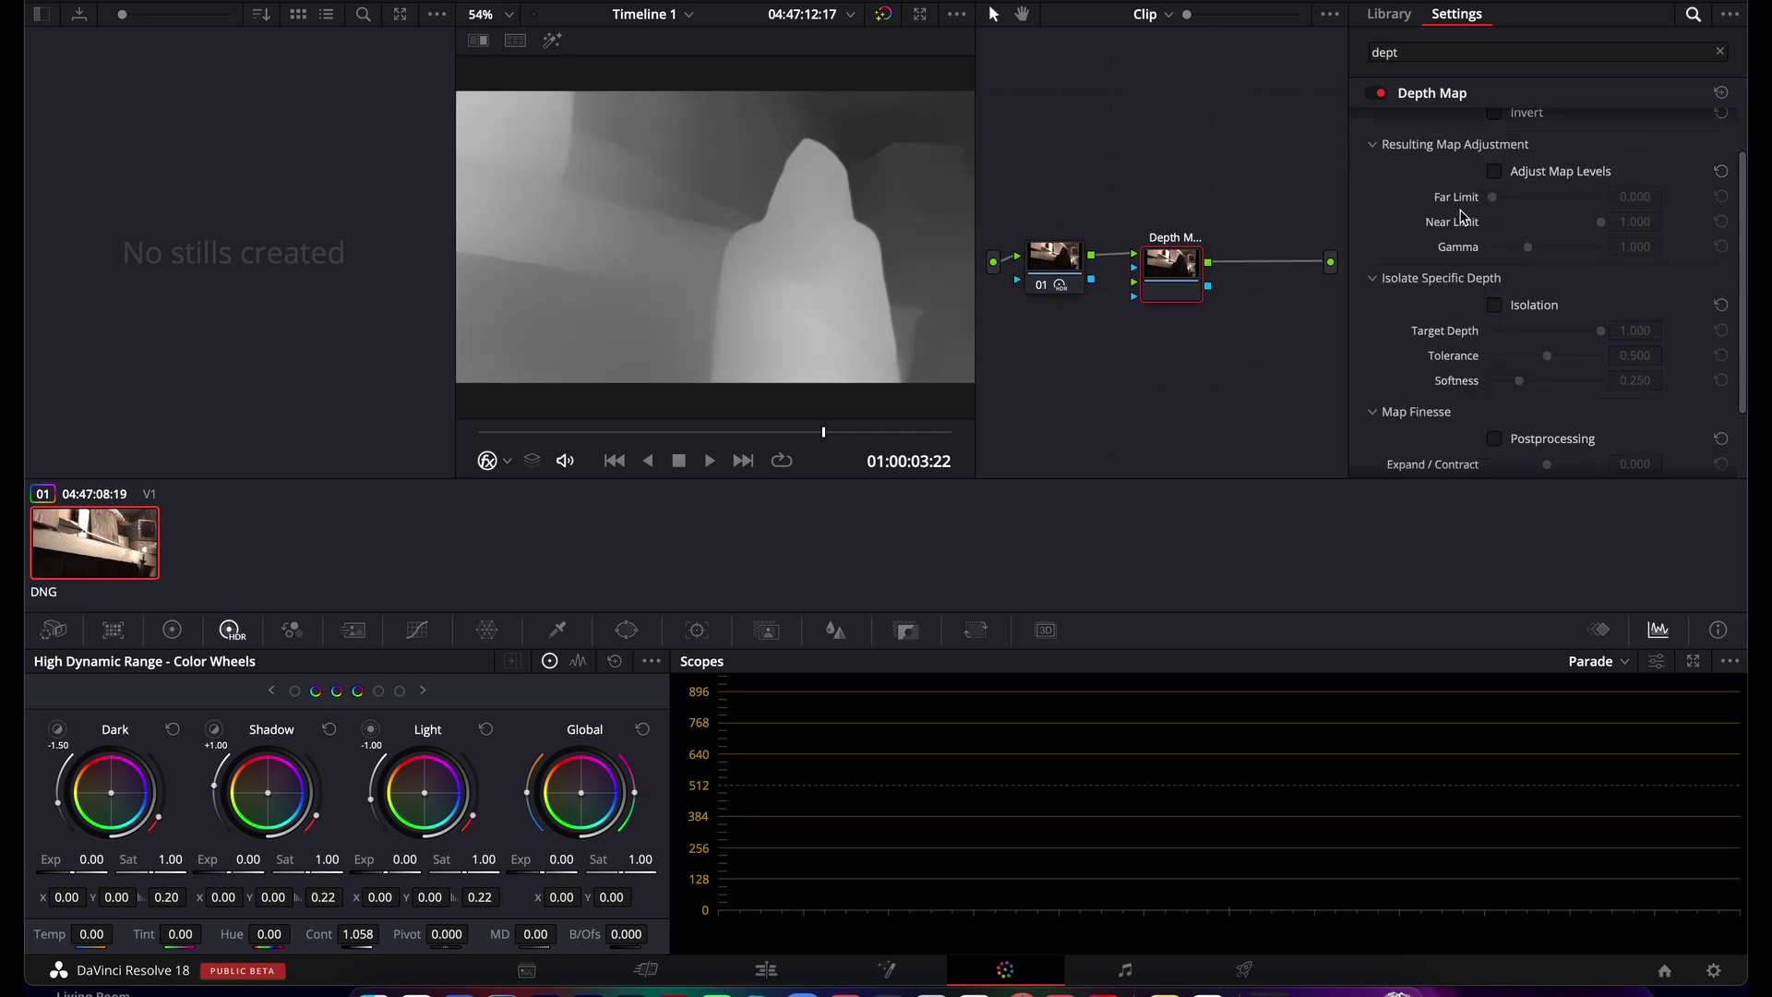
{"action": "scroll", "coordinate": [1463, 217], "scroll_direction": "up", "scroll_amount": 2}
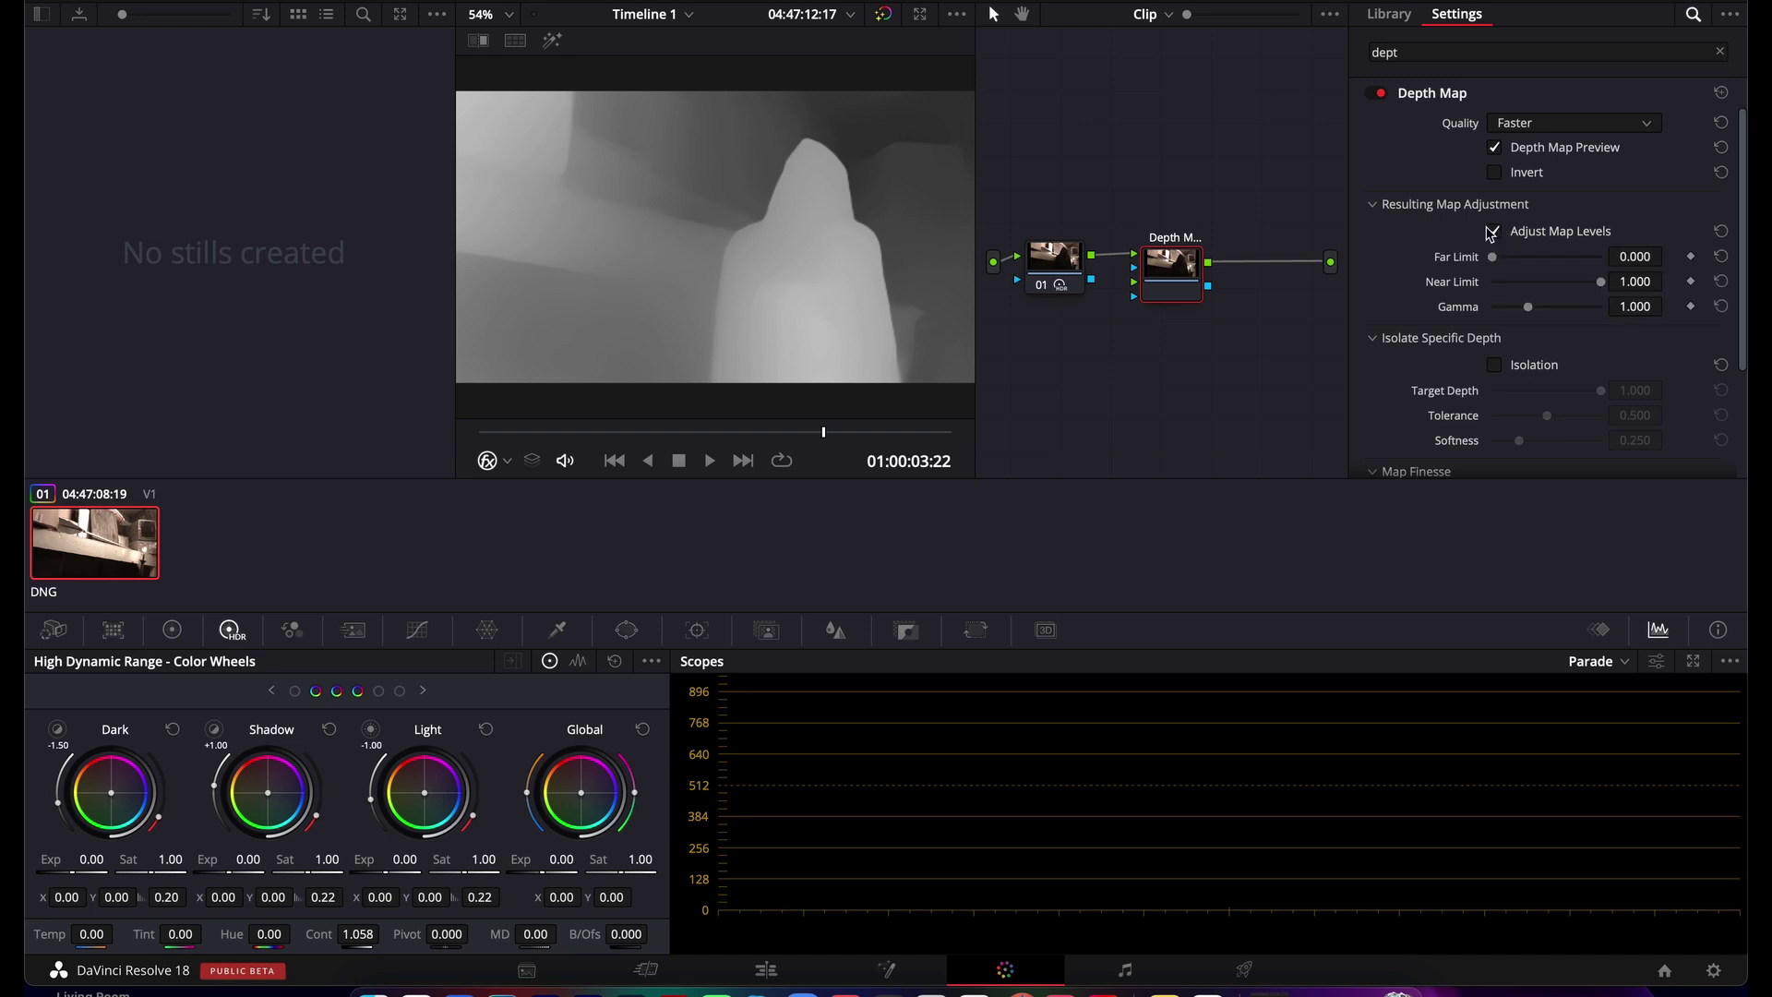
Step: Adjust depth levels to Far 0.367, Near 0.826, Gamma 1.271 and enable Isolation
{"action": "left_click_drag", "start_coordinate": [1497, 265], "coordinate": [1518, 266]}
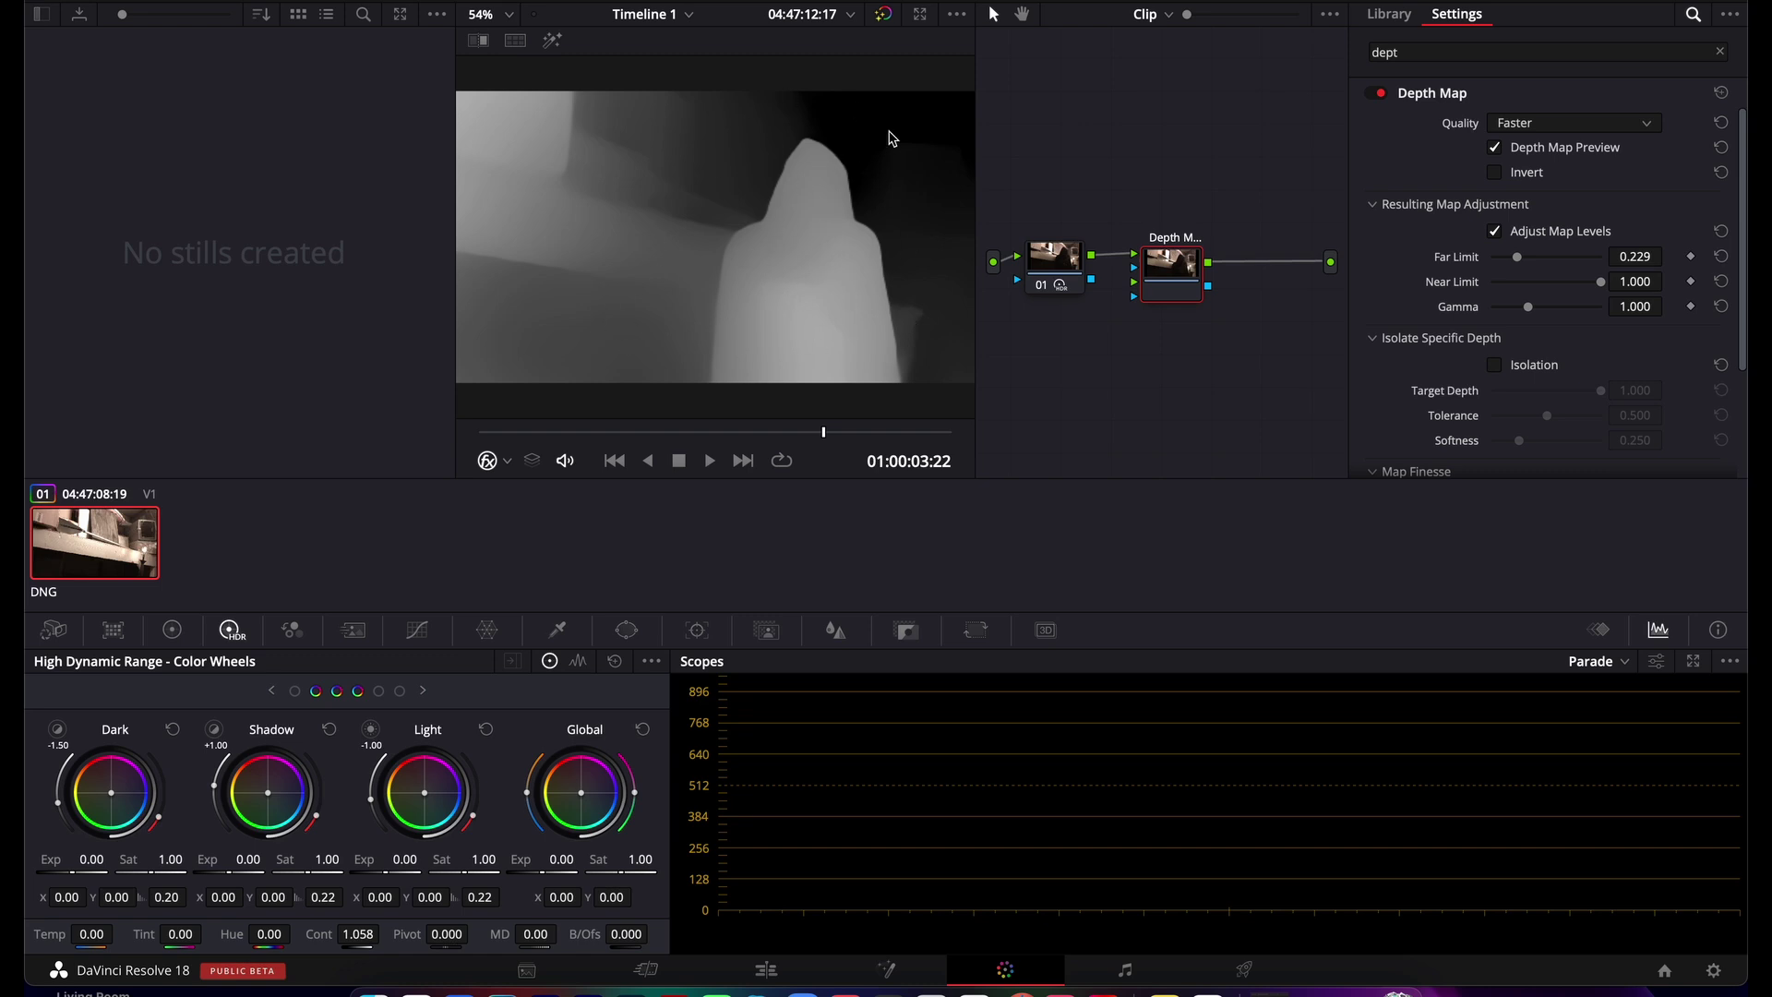
{"action": "left_click_drag", "start_coordinate": [1516, 259], "coordinate": [1587, 289]}
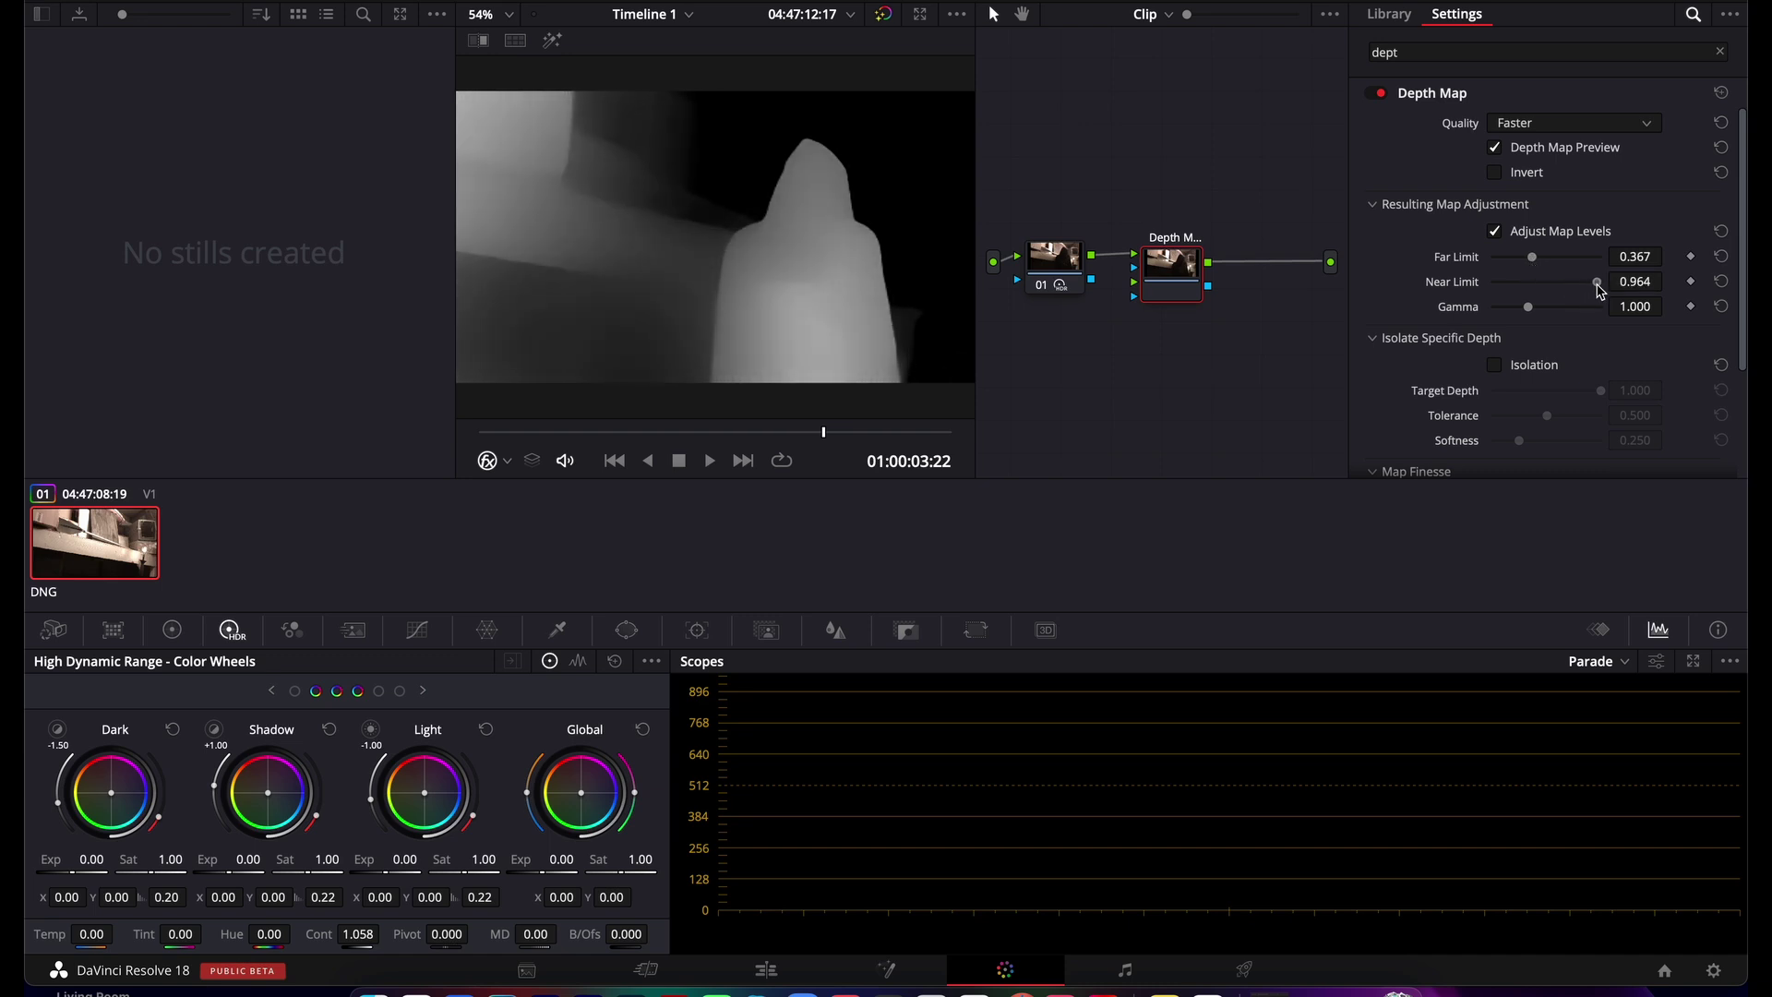
{"action": "double_click", "coordinate": [1586, 286]}
{"action": "left_click_drag", "start_coordinate": [1529, 309], "coordinate": [1586, 289]}
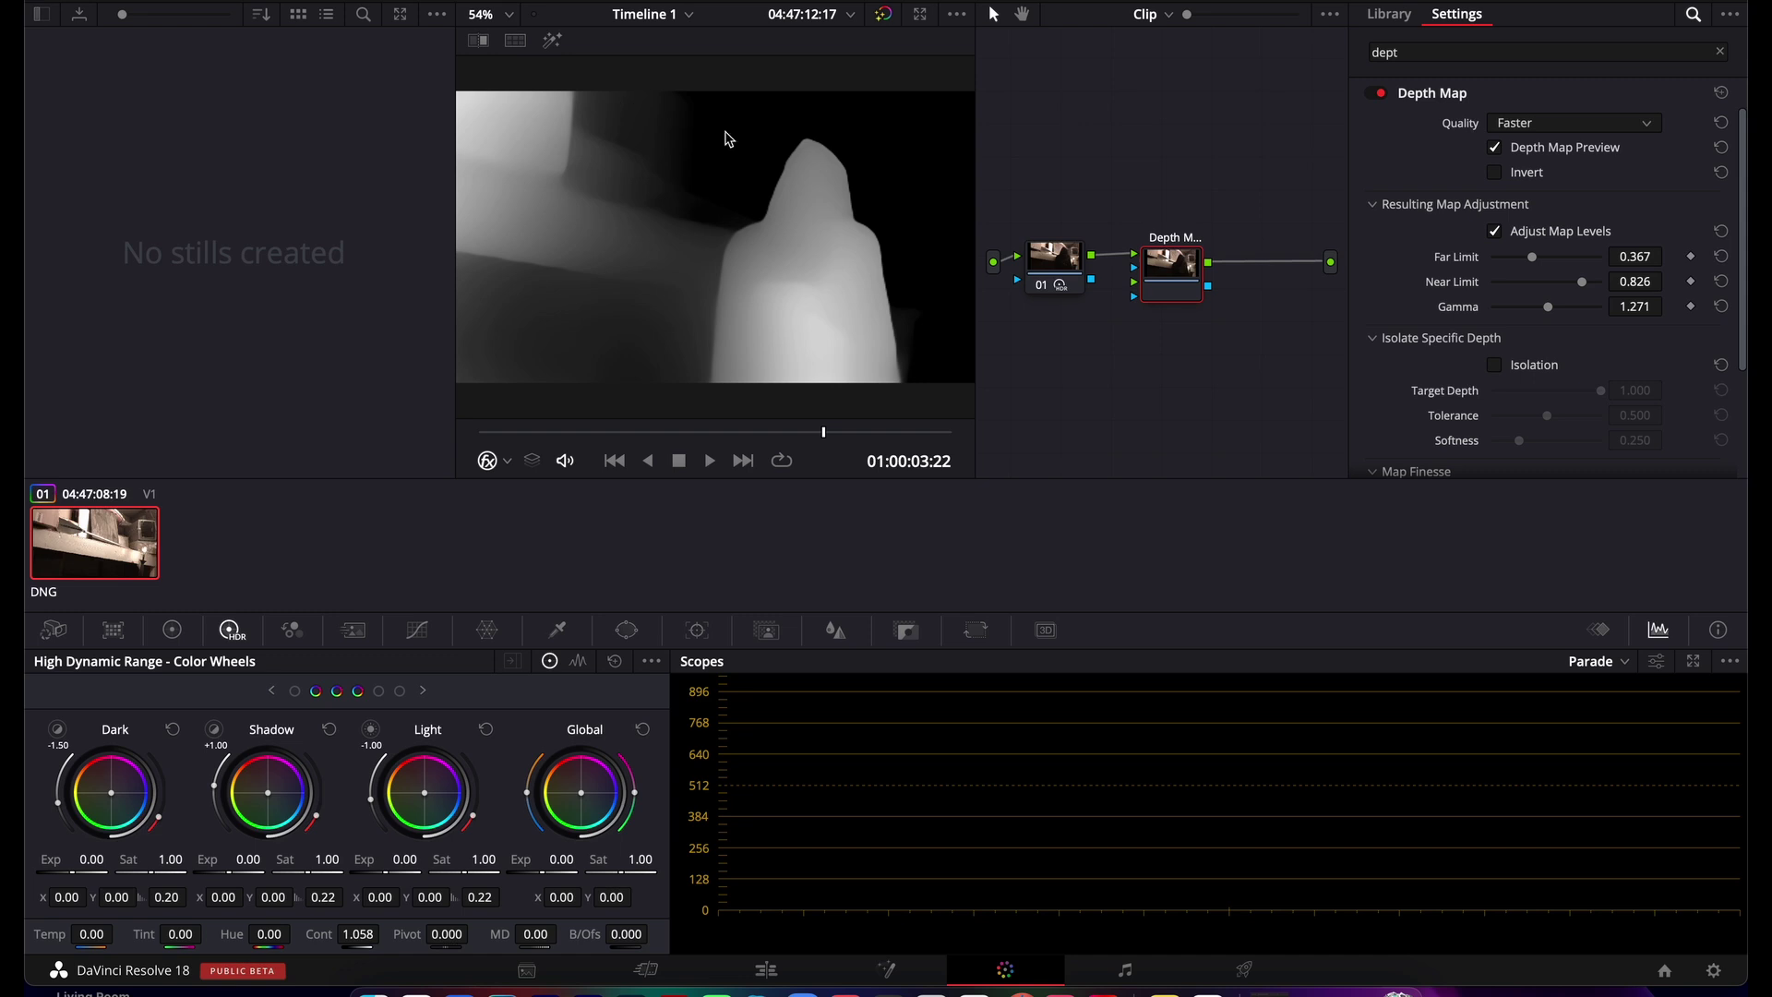
{"action": "left_click", "coordinate": [1495, 365]}
Step: Set Target Depth to 0.715, enable Postprocessing, and contract the matte to -0.119
{"action": "scroll", "coordinate": [1428, 367], "scroll_direction": "down", "scroll_amount": 2}
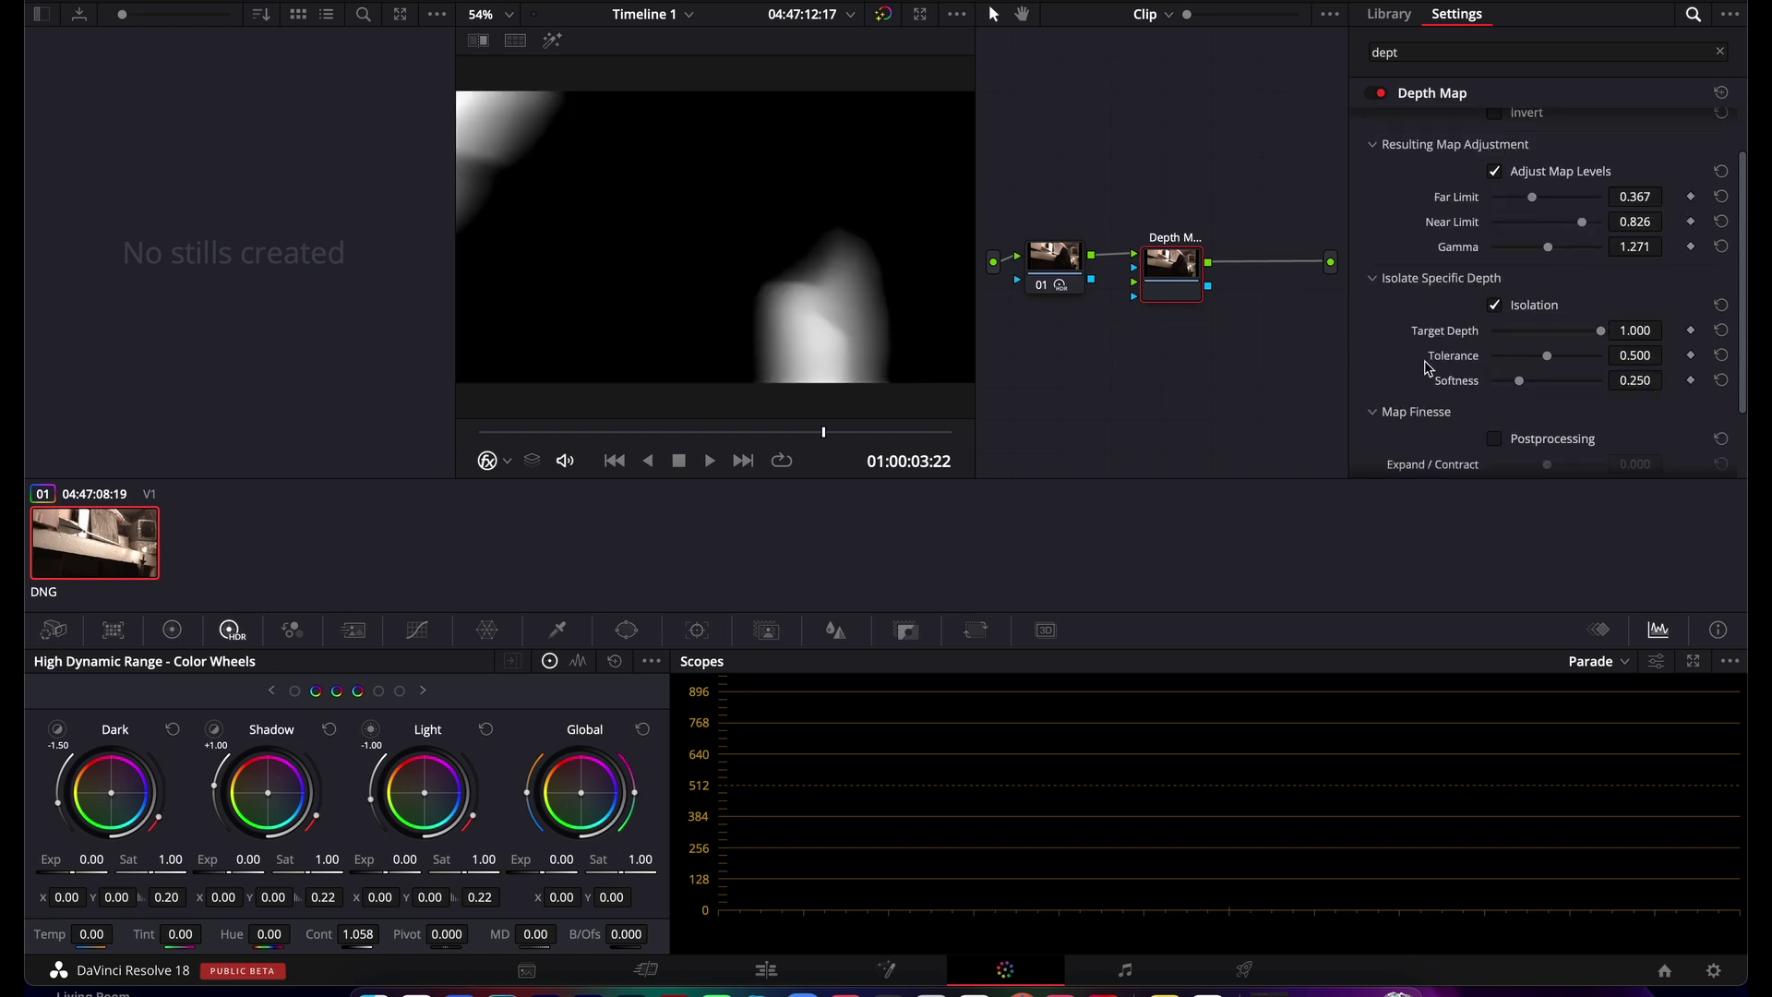
{"action": "left_click_drag", "start_coordinate": [1603, 340], "coordinate": [1512, 385]}
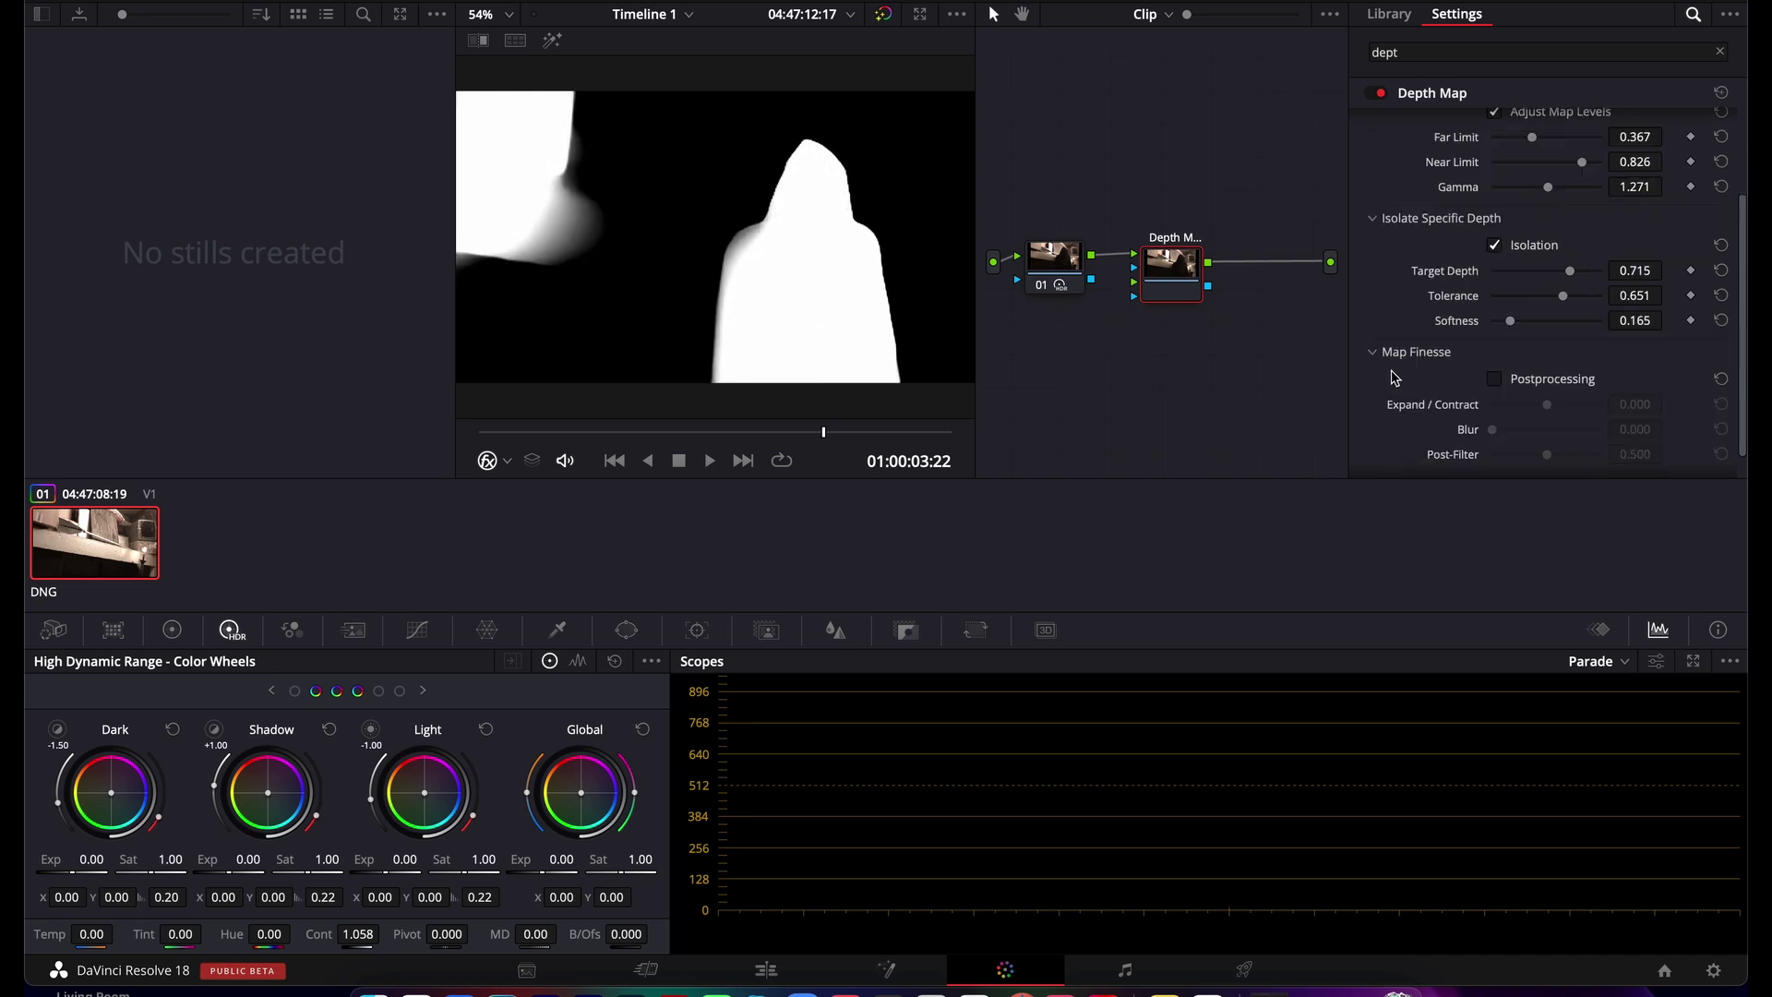
{"action": "left_click", "coordinate": [1493, 381]}
{"action": "scroll", "coordinate": [1472, 386], "scroll_direction": "down", "scroll_amount": 1}
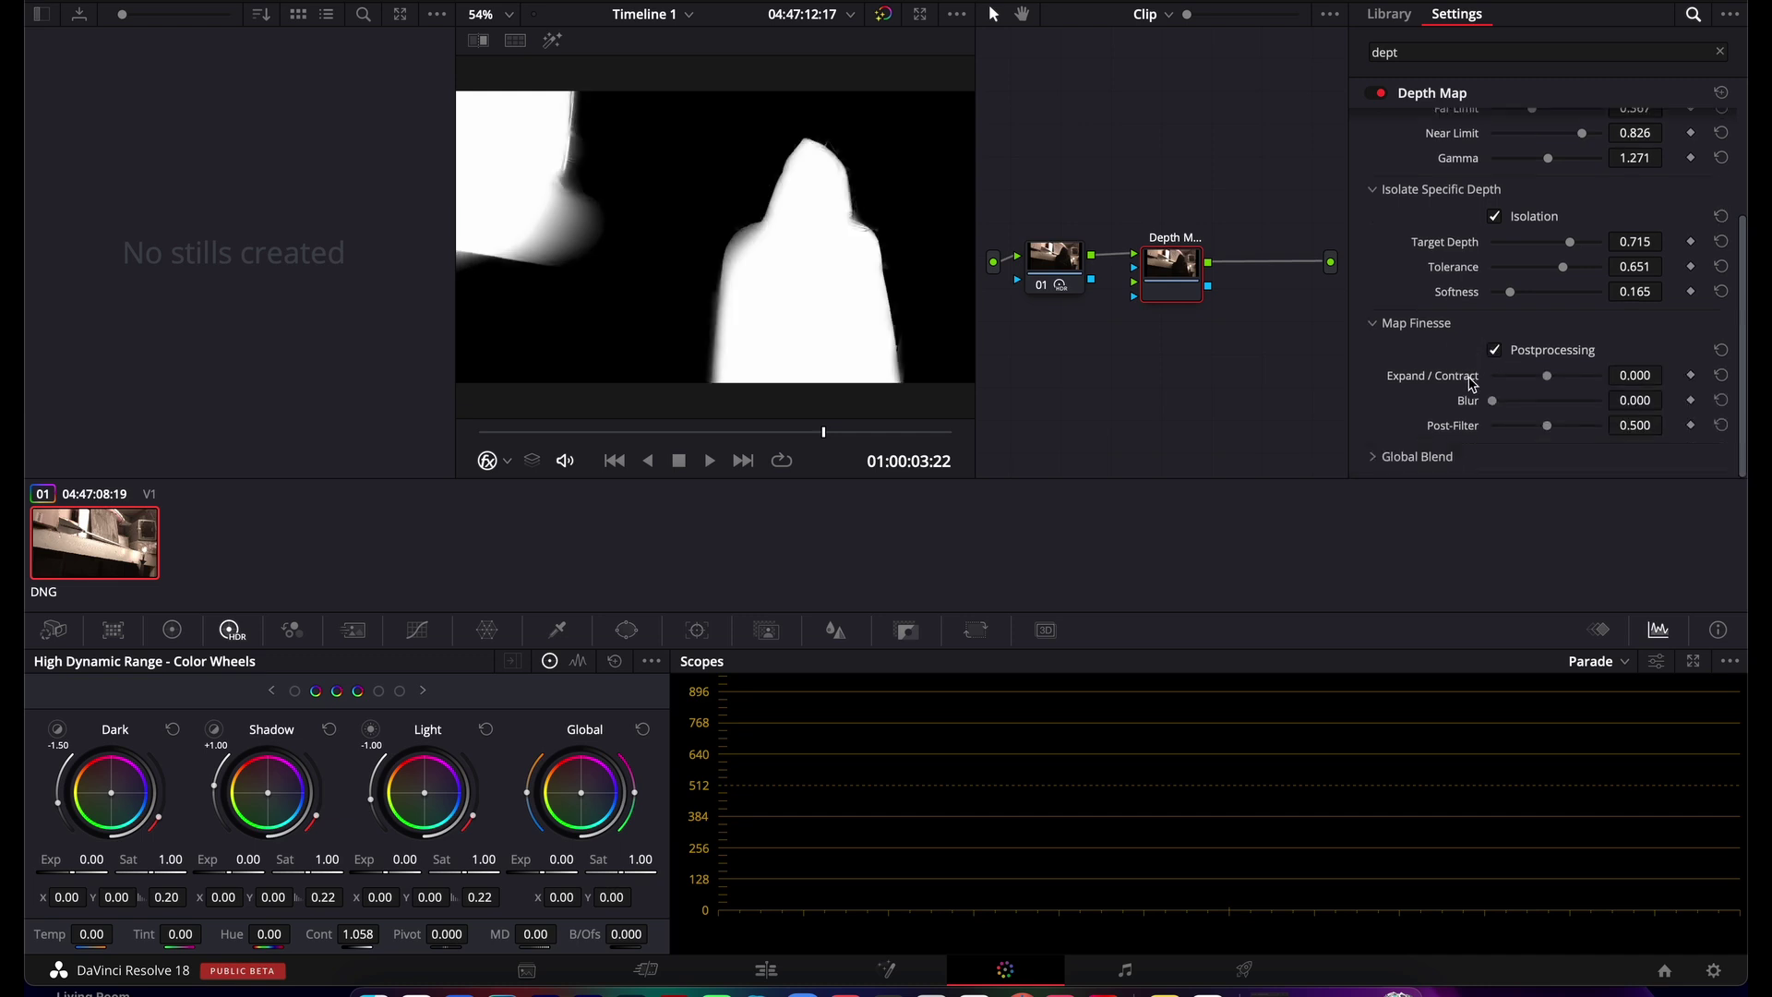
{"action": "left_click_drag", "start_coordinate": [1548, 378], "coordinate": [1562, 430]}
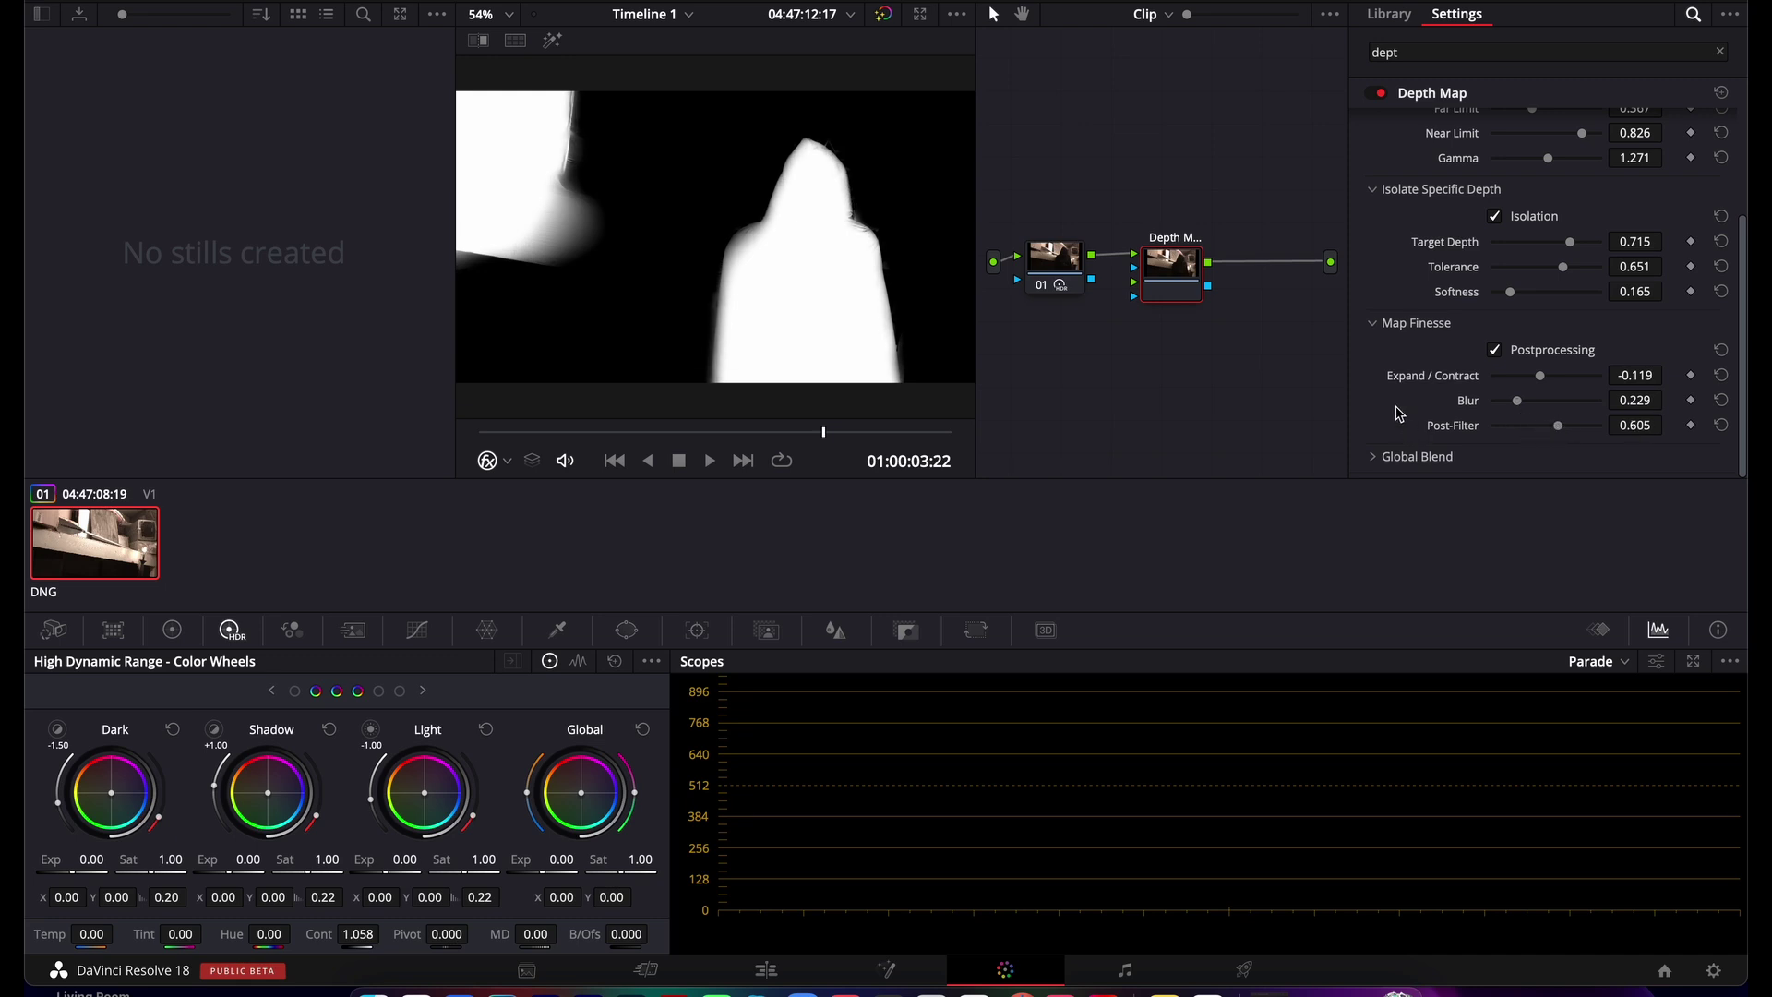
{"action": "left_click_drag", "start_coordinate": [1179, 275], "coordinate": [1175, 272]}
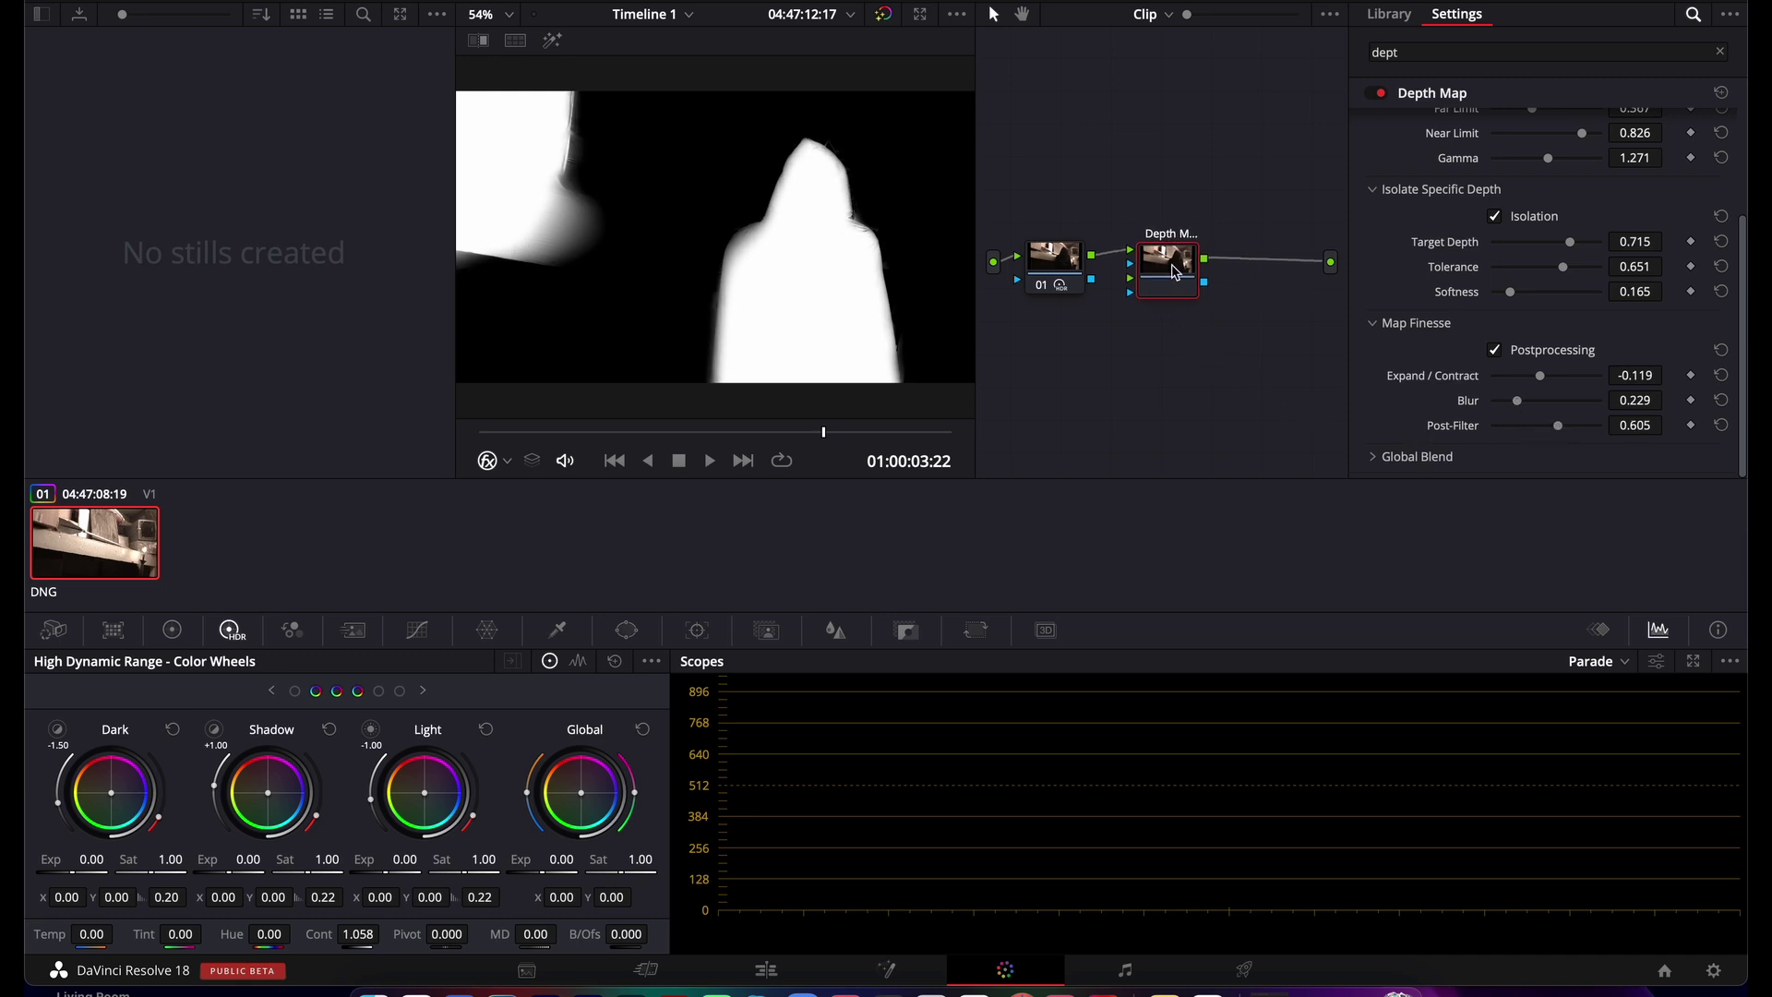
{"action": "scroll", "coordinate": [1383, 312], "scroll_direction": "up", "scroll_amount": 3}
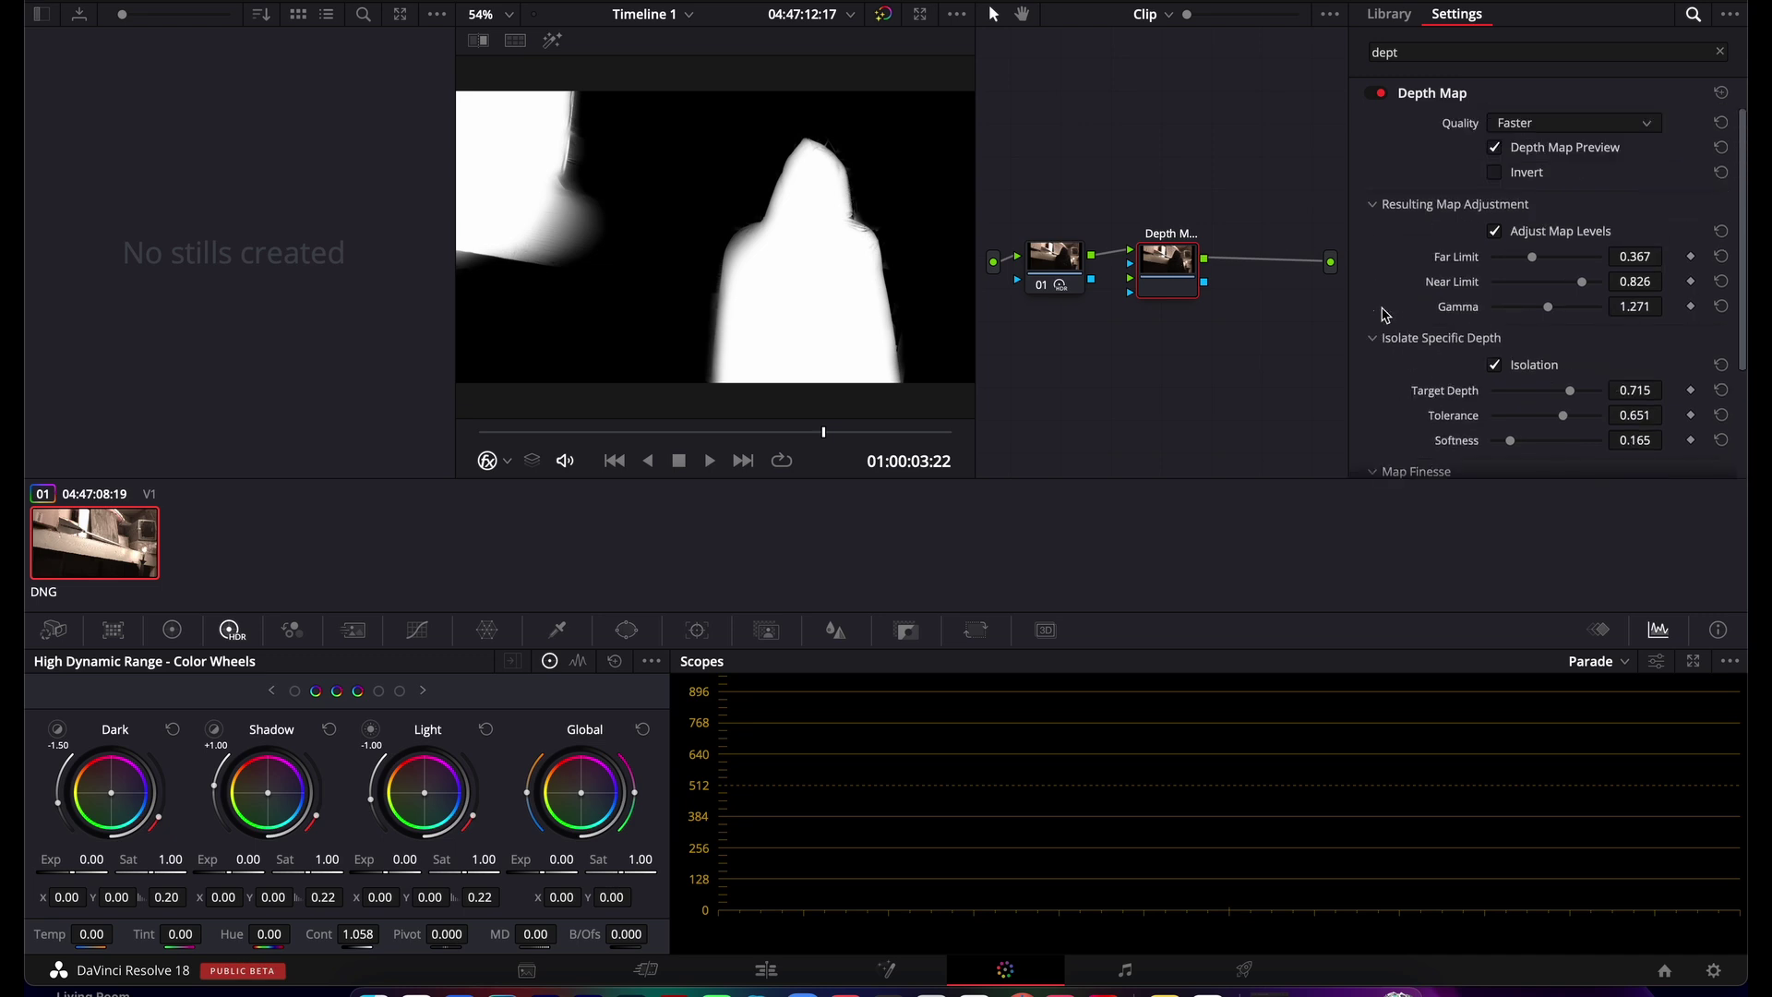
{"action": "mouse_move", "coordinate": [1162, 260]}
{"action": "left_mouse_down"}
{"action": "mouse_move", "coordinate": [1148, 265]}
{"action": "mouse_move", "coordinate": [1168, 258]}
{"action": "left_mouse_up"}
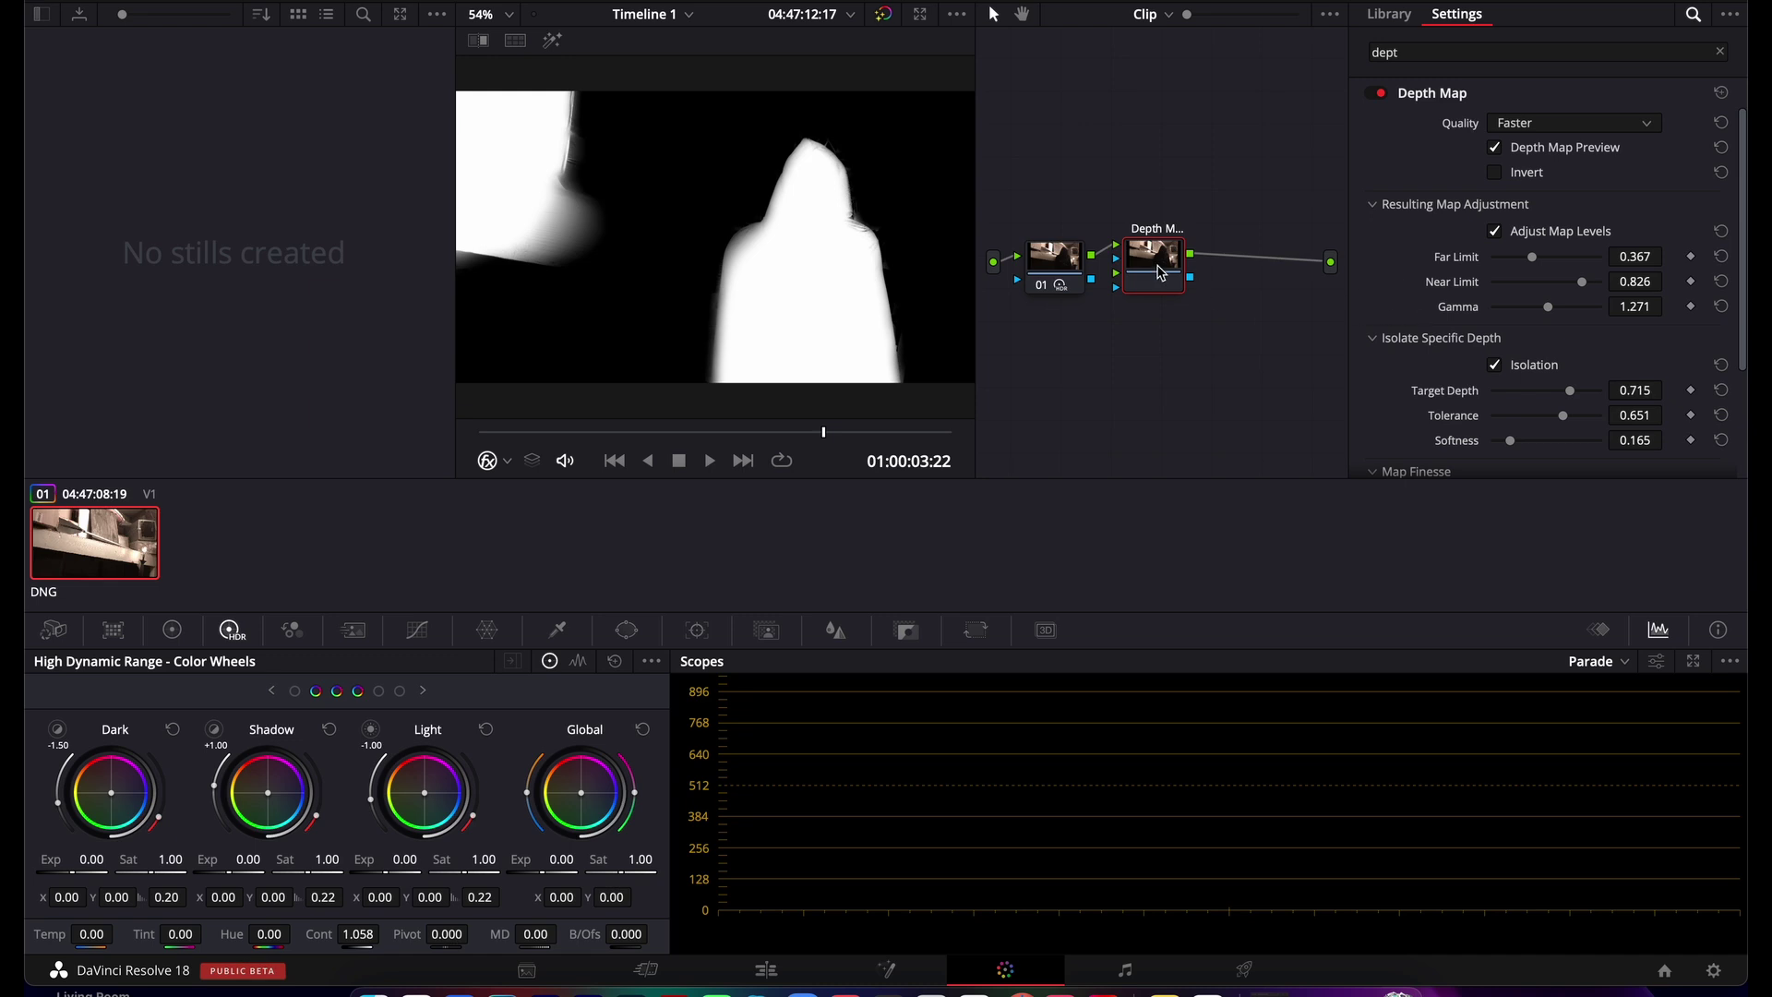
{"action": "key", "text": "alt+s"}
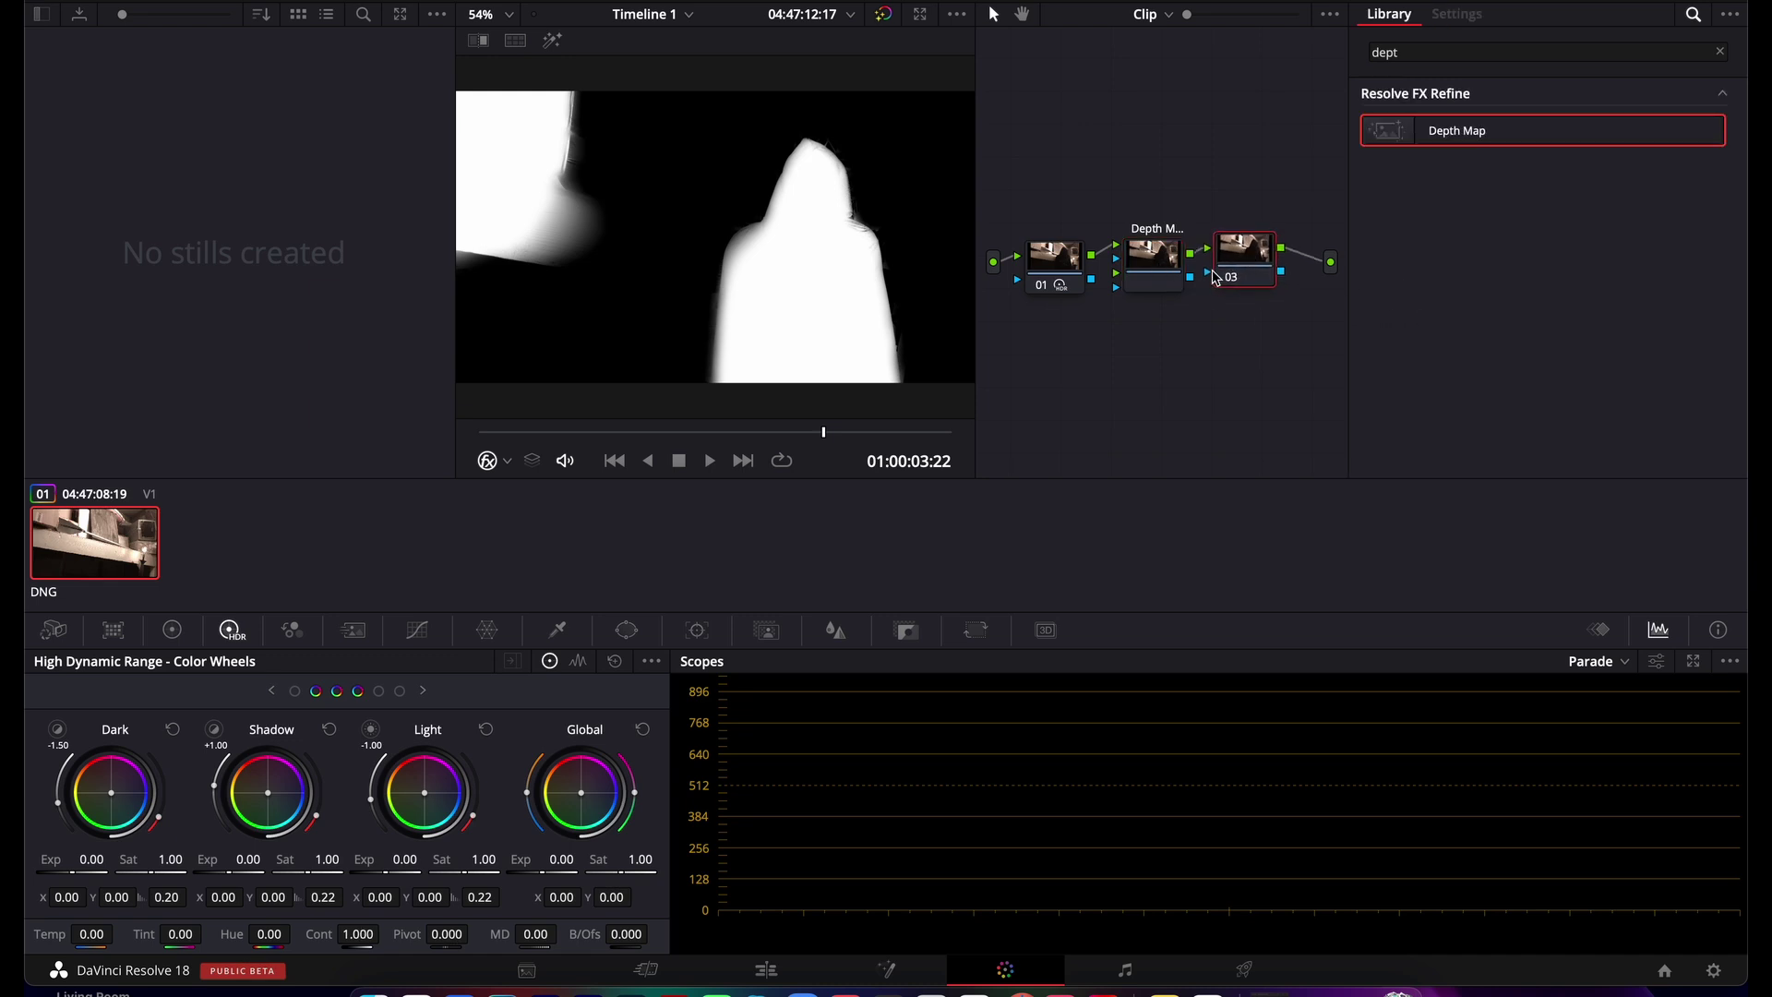
Step: Line up node 03, switch off Depth Map Preview, then select node 03's HDR wheels
{"action": "left_click_drag", "start_coordinate": [1234, 269], "coordinate": [1235, 281]}
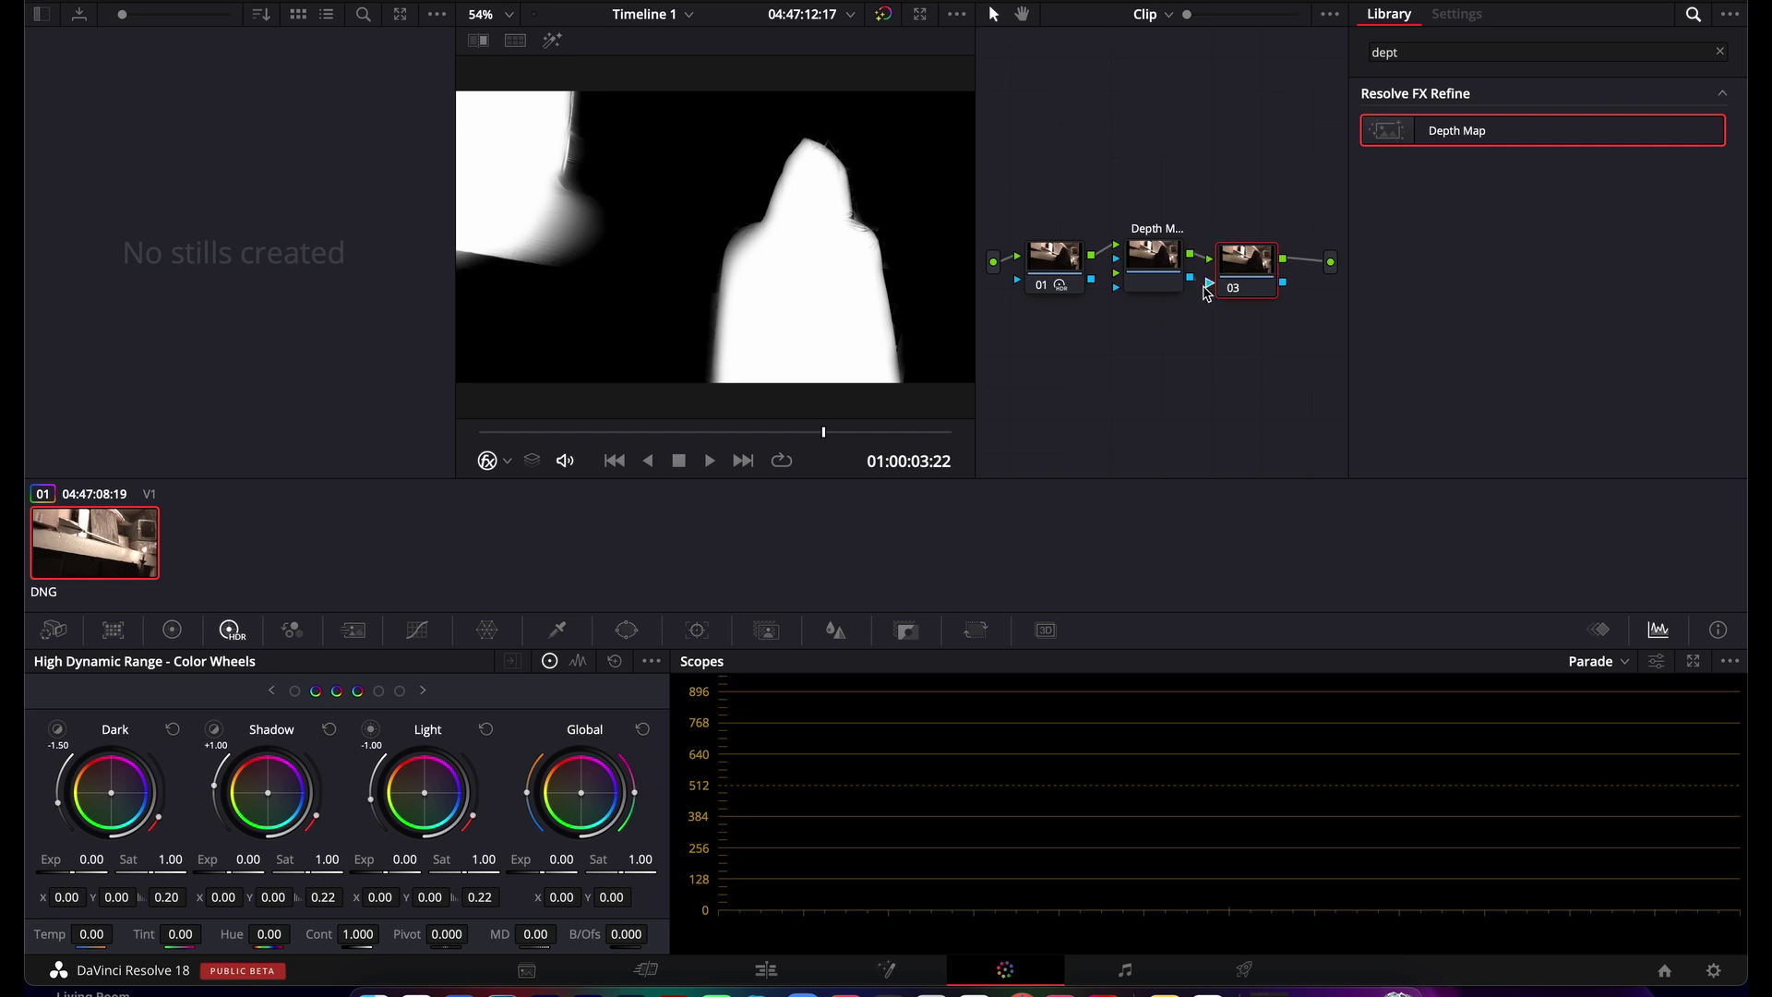
{"action": "left_click_drag", "start_coordinate": [1238, 270], "coordinate": [1242, 259]}
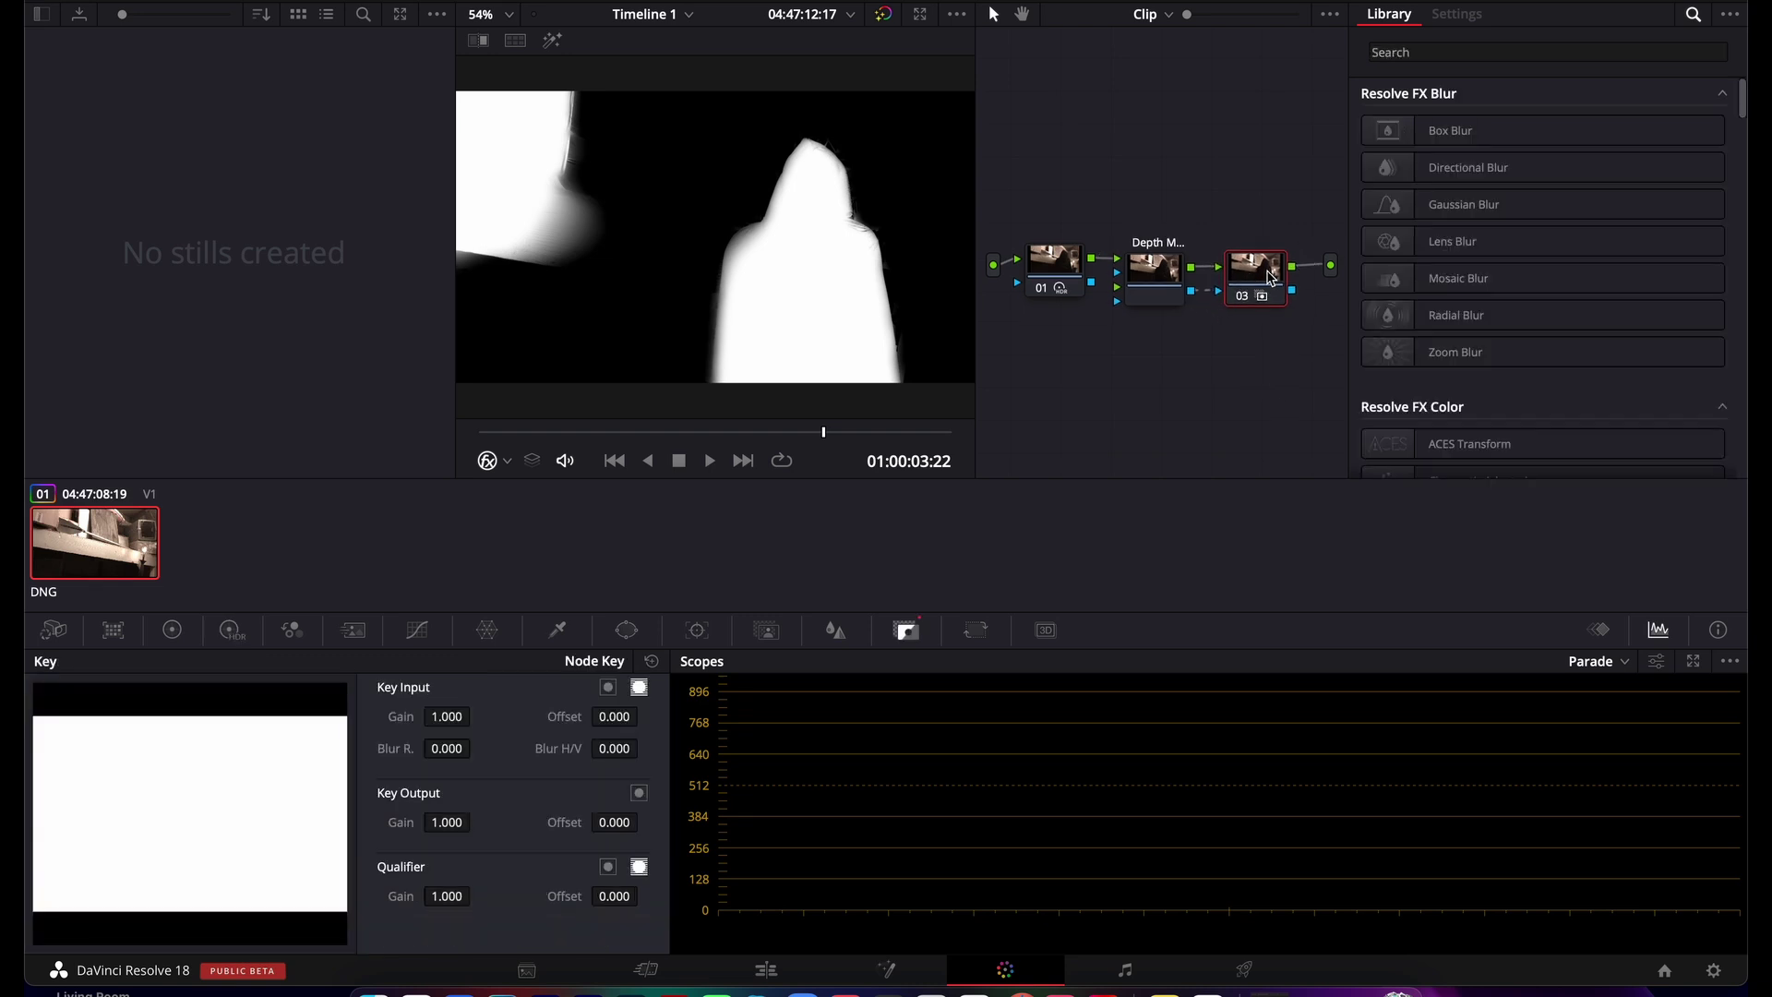
{"action": "left_click", "coordinate": [1158, 269]}
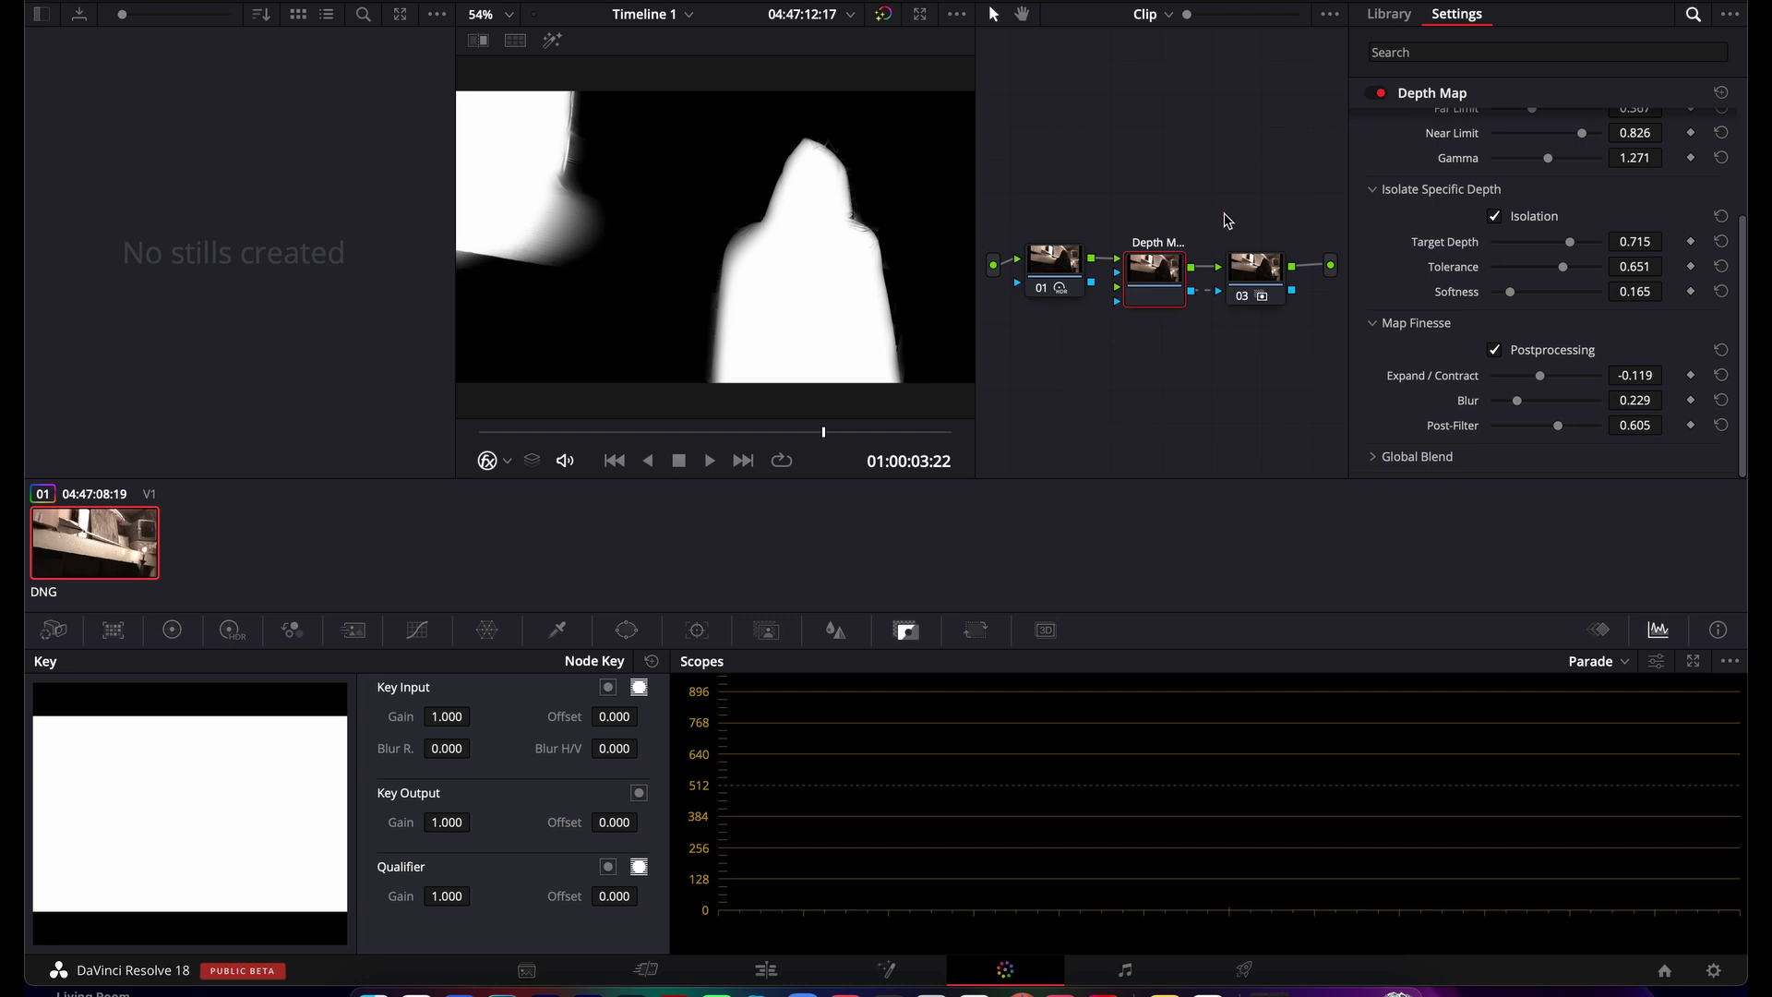
{"action": "scroll", "coordinate": [1389, 205], "scroll_direction": "up", "scroll_amount": 3}
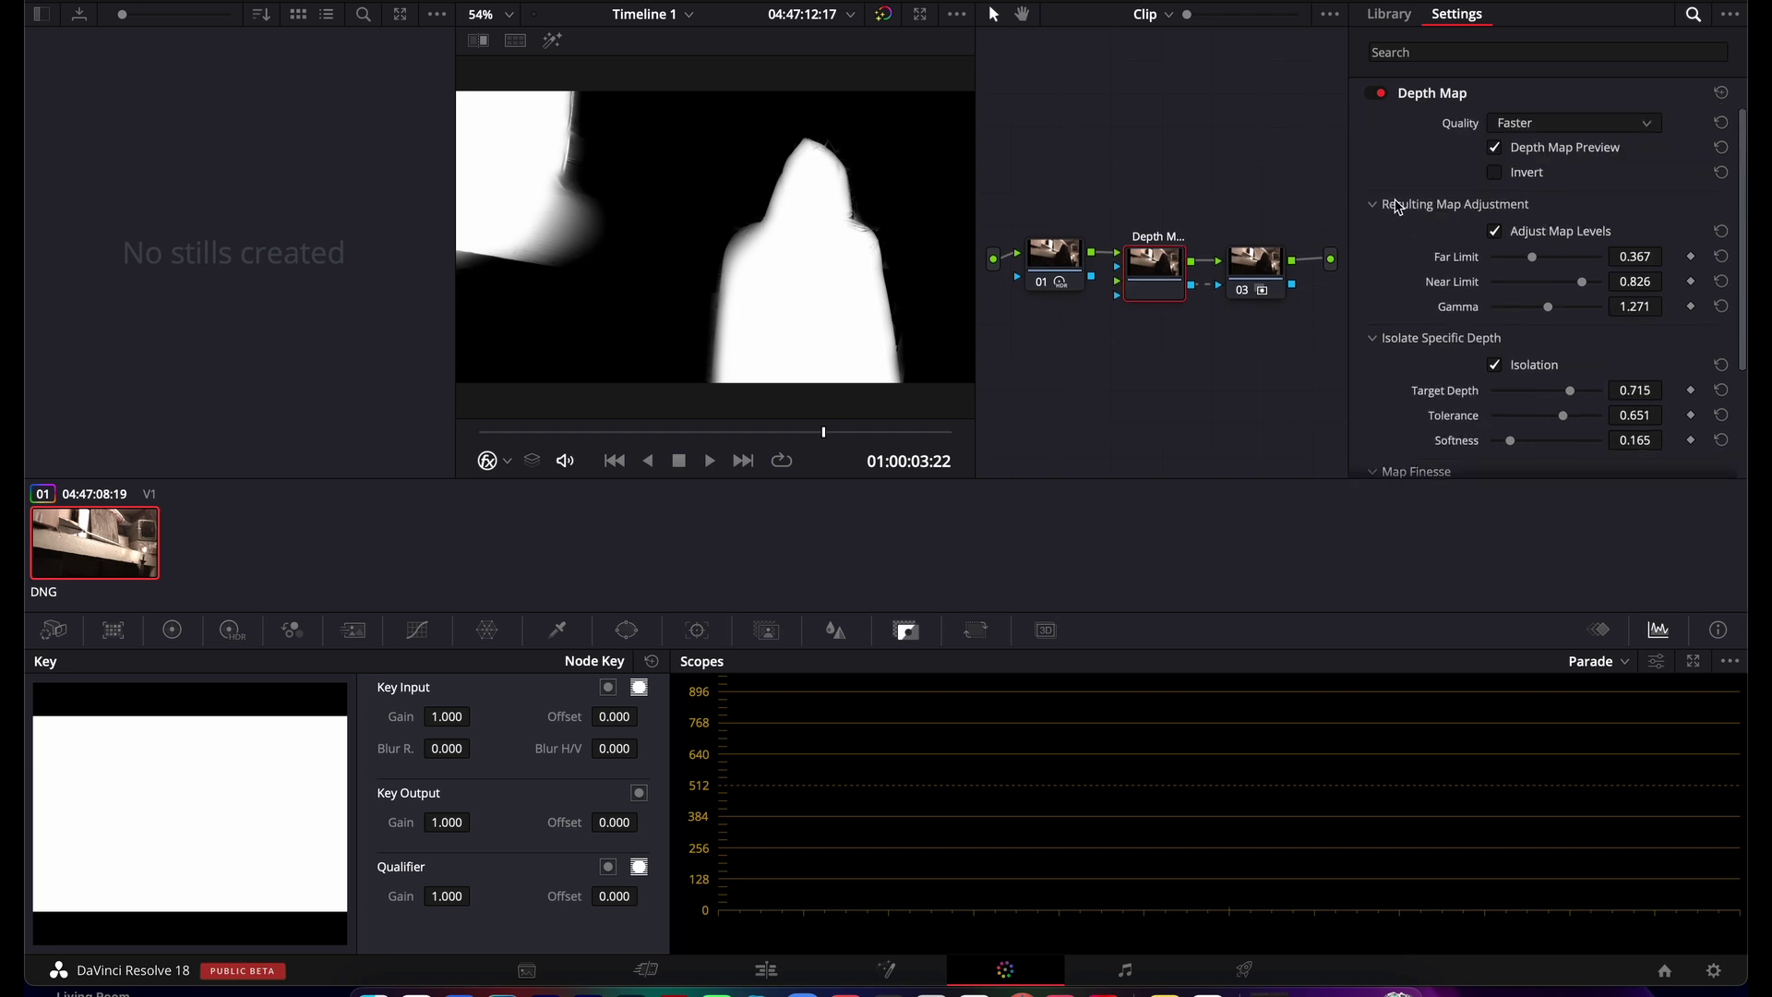
{"action": "left_click", "coordinate": [1497, 148]}
{"action": "left_click", "coordinate": [1266, 269]}
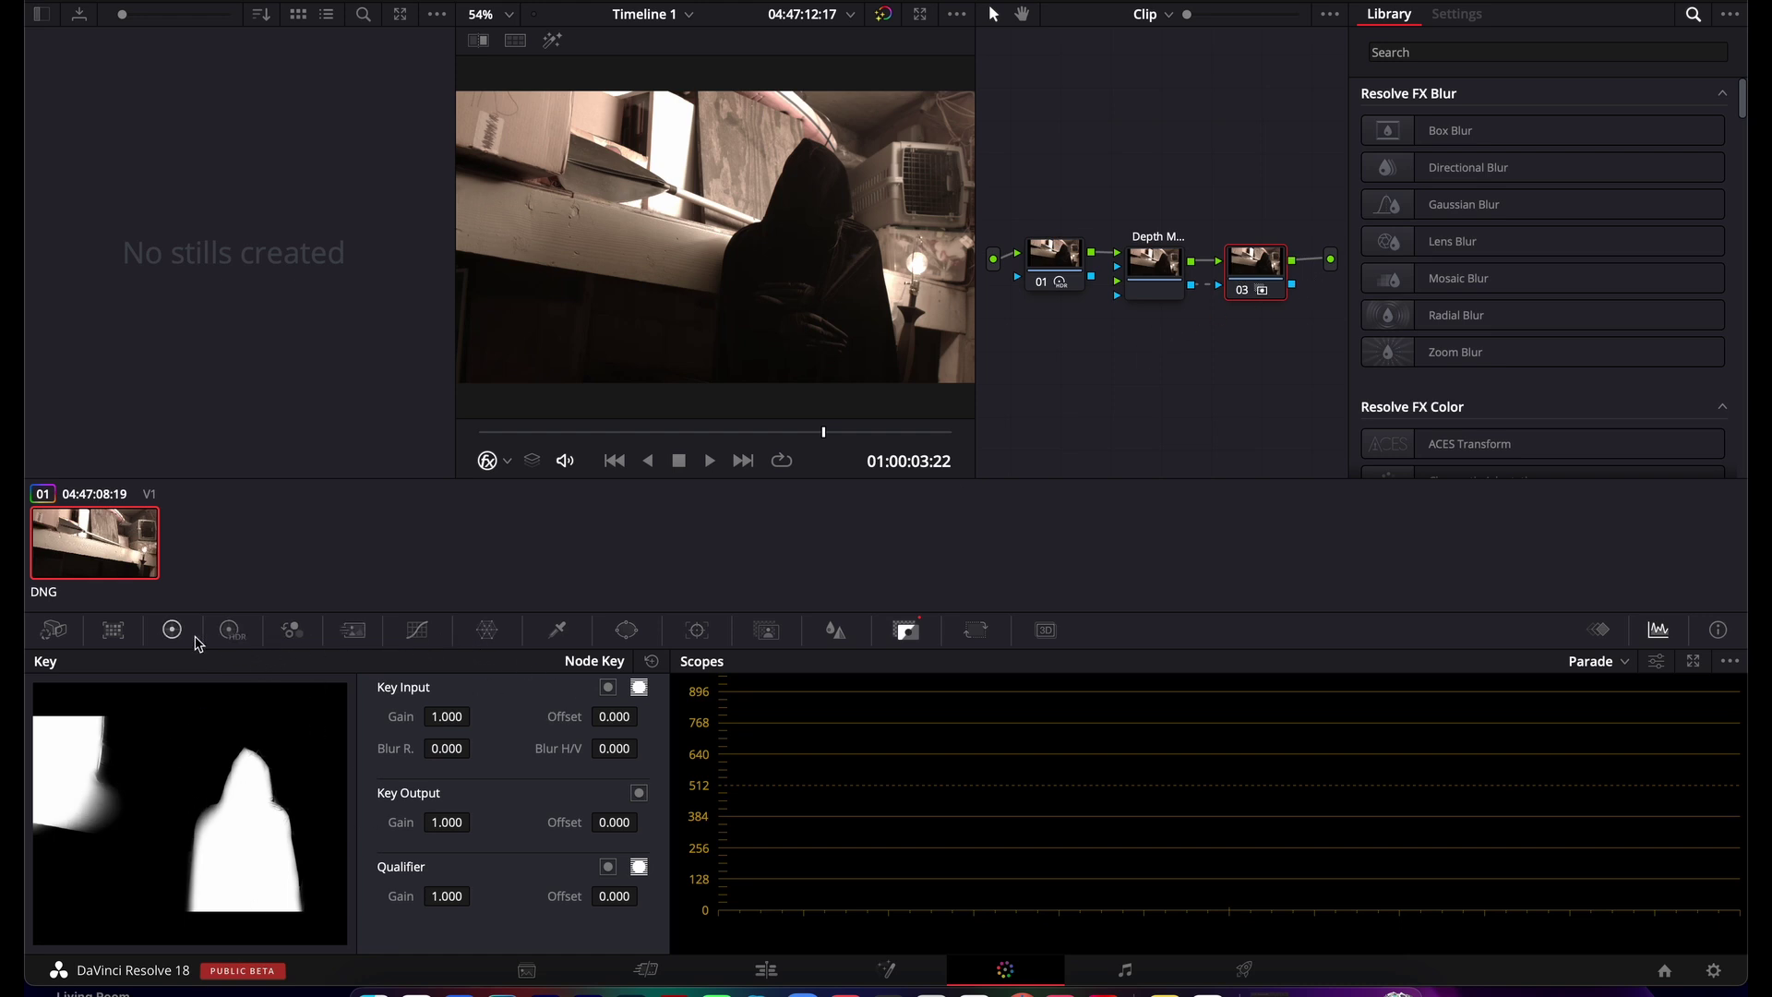
{"action": "left_click", "coordinate": [247, 634]}
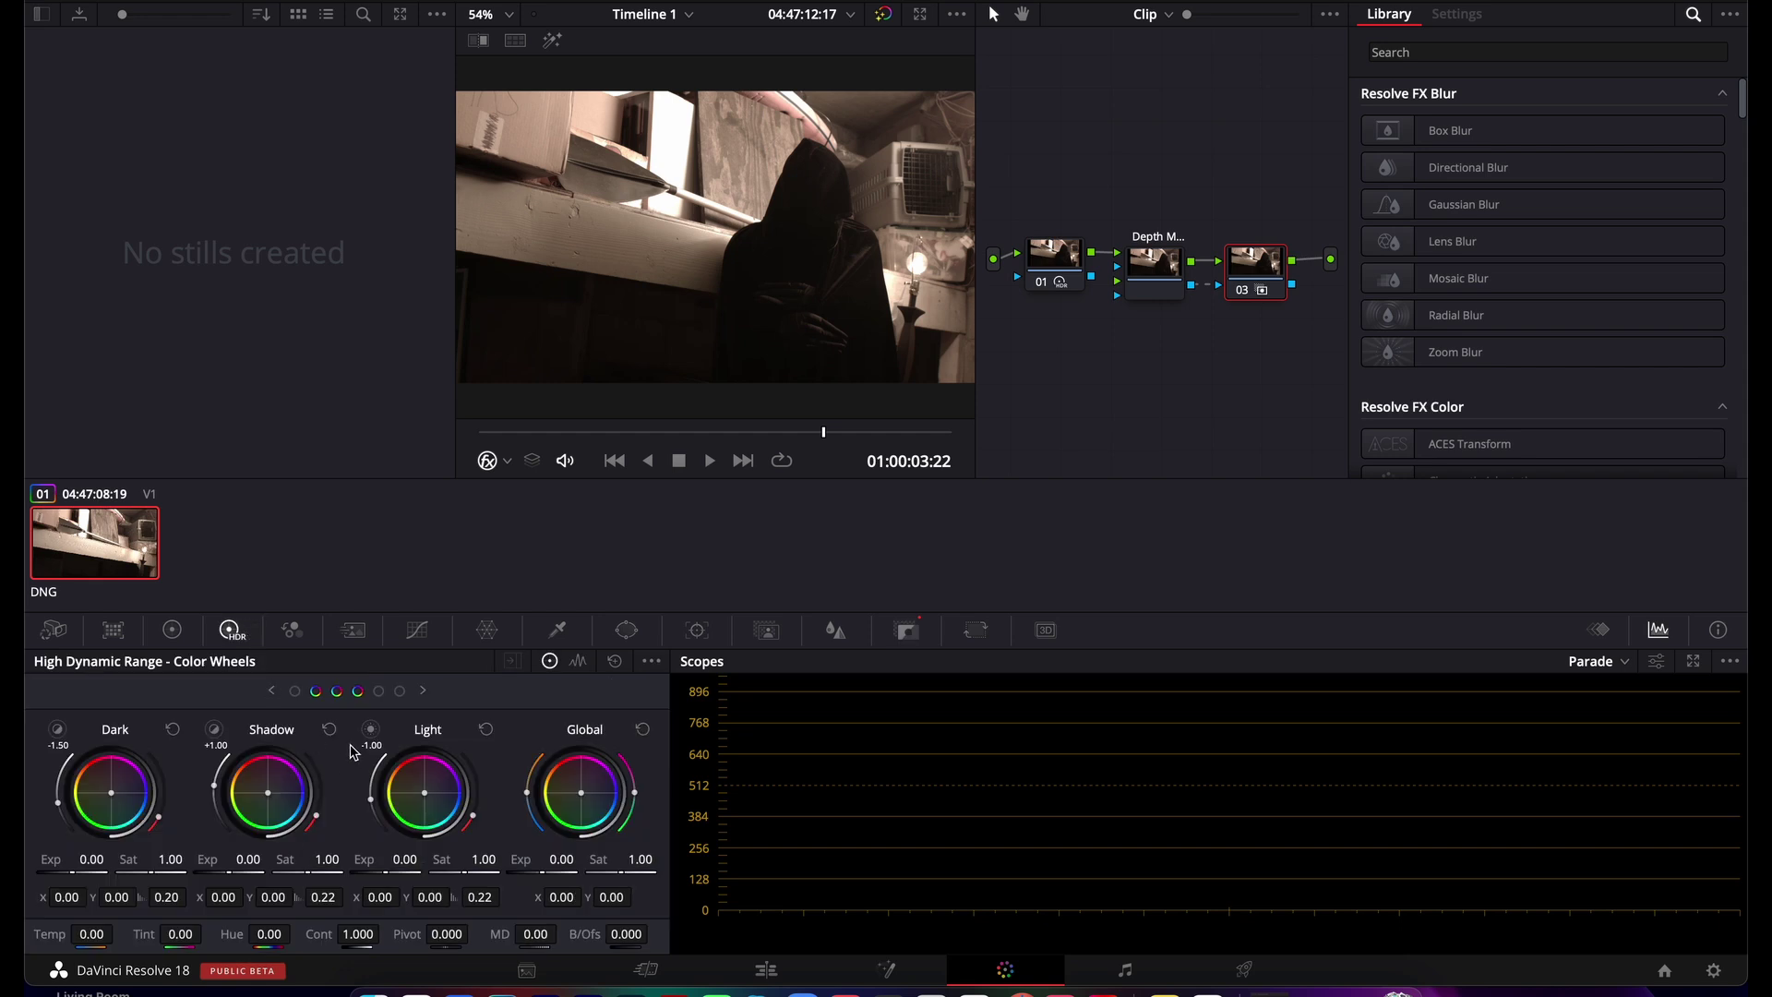
Step: Select node 03 and widen its Shadow zone range
{"action": "left_click_drag", "start_coordinate": [1283, 266], "coordinate": [1272, 255]}
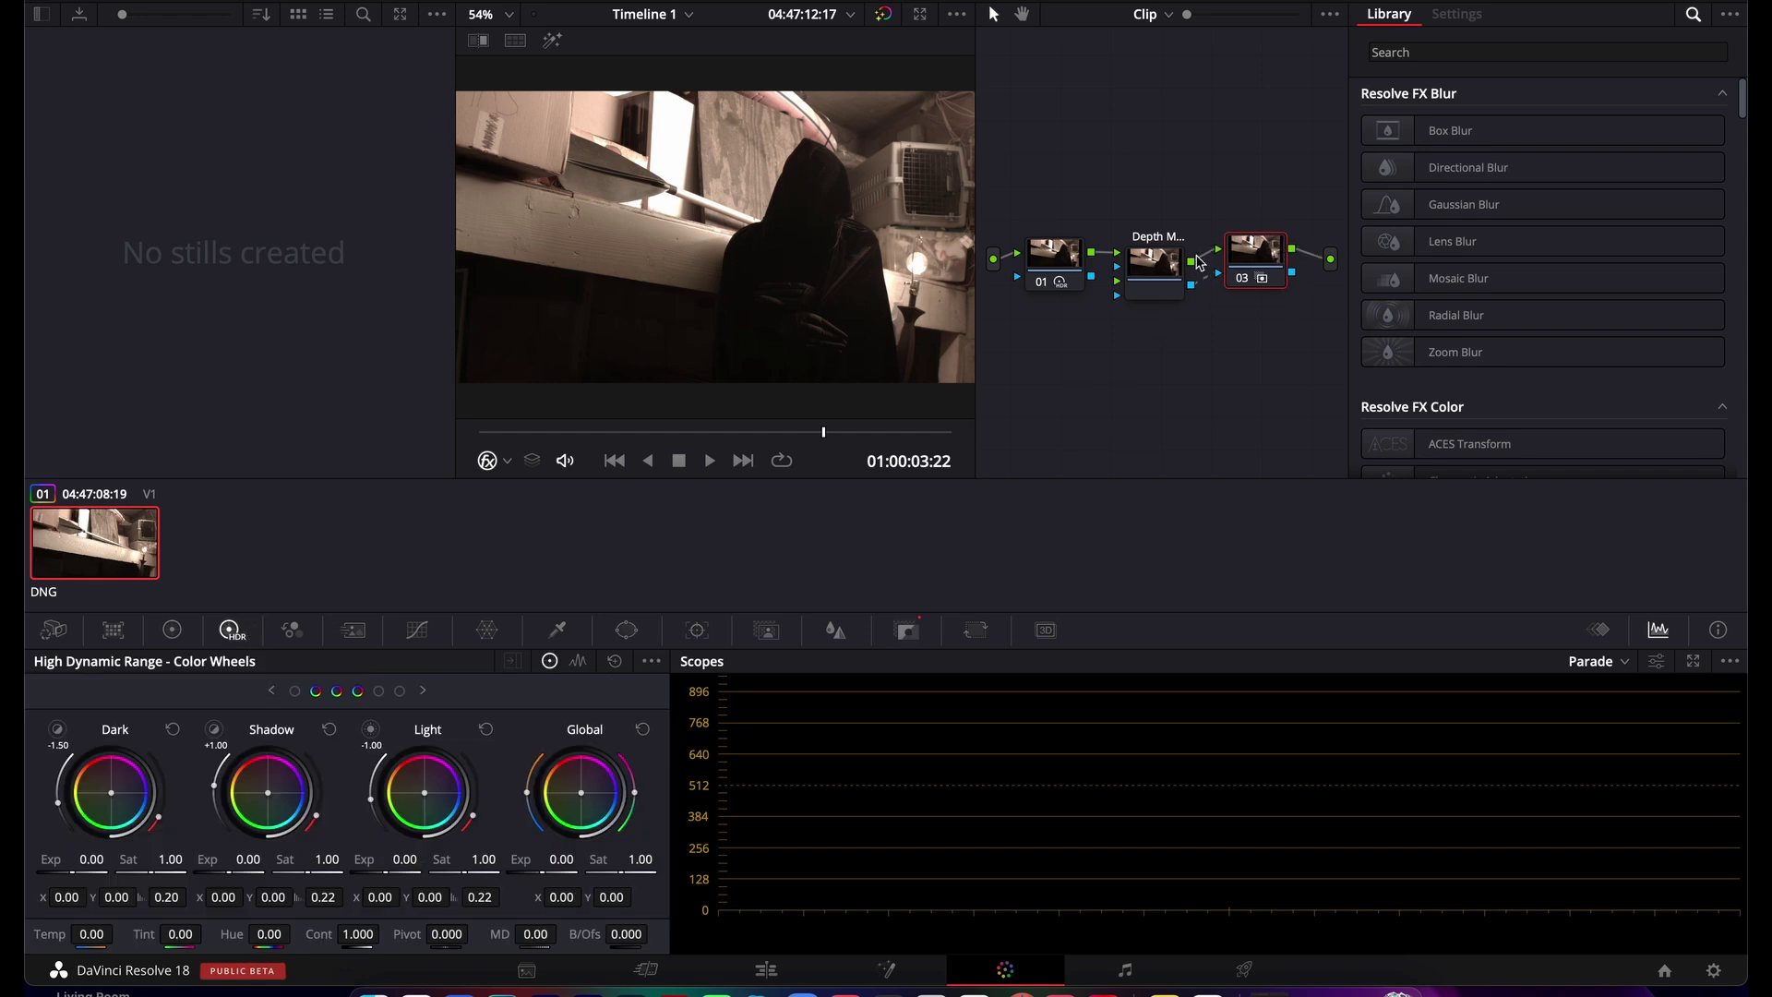
{"action": "left_click_drag", "start_coordinate": [1158, 269], "coordinate": [1156, 259]}
{"action": "left_click", "coordinate": [1248, 258]}
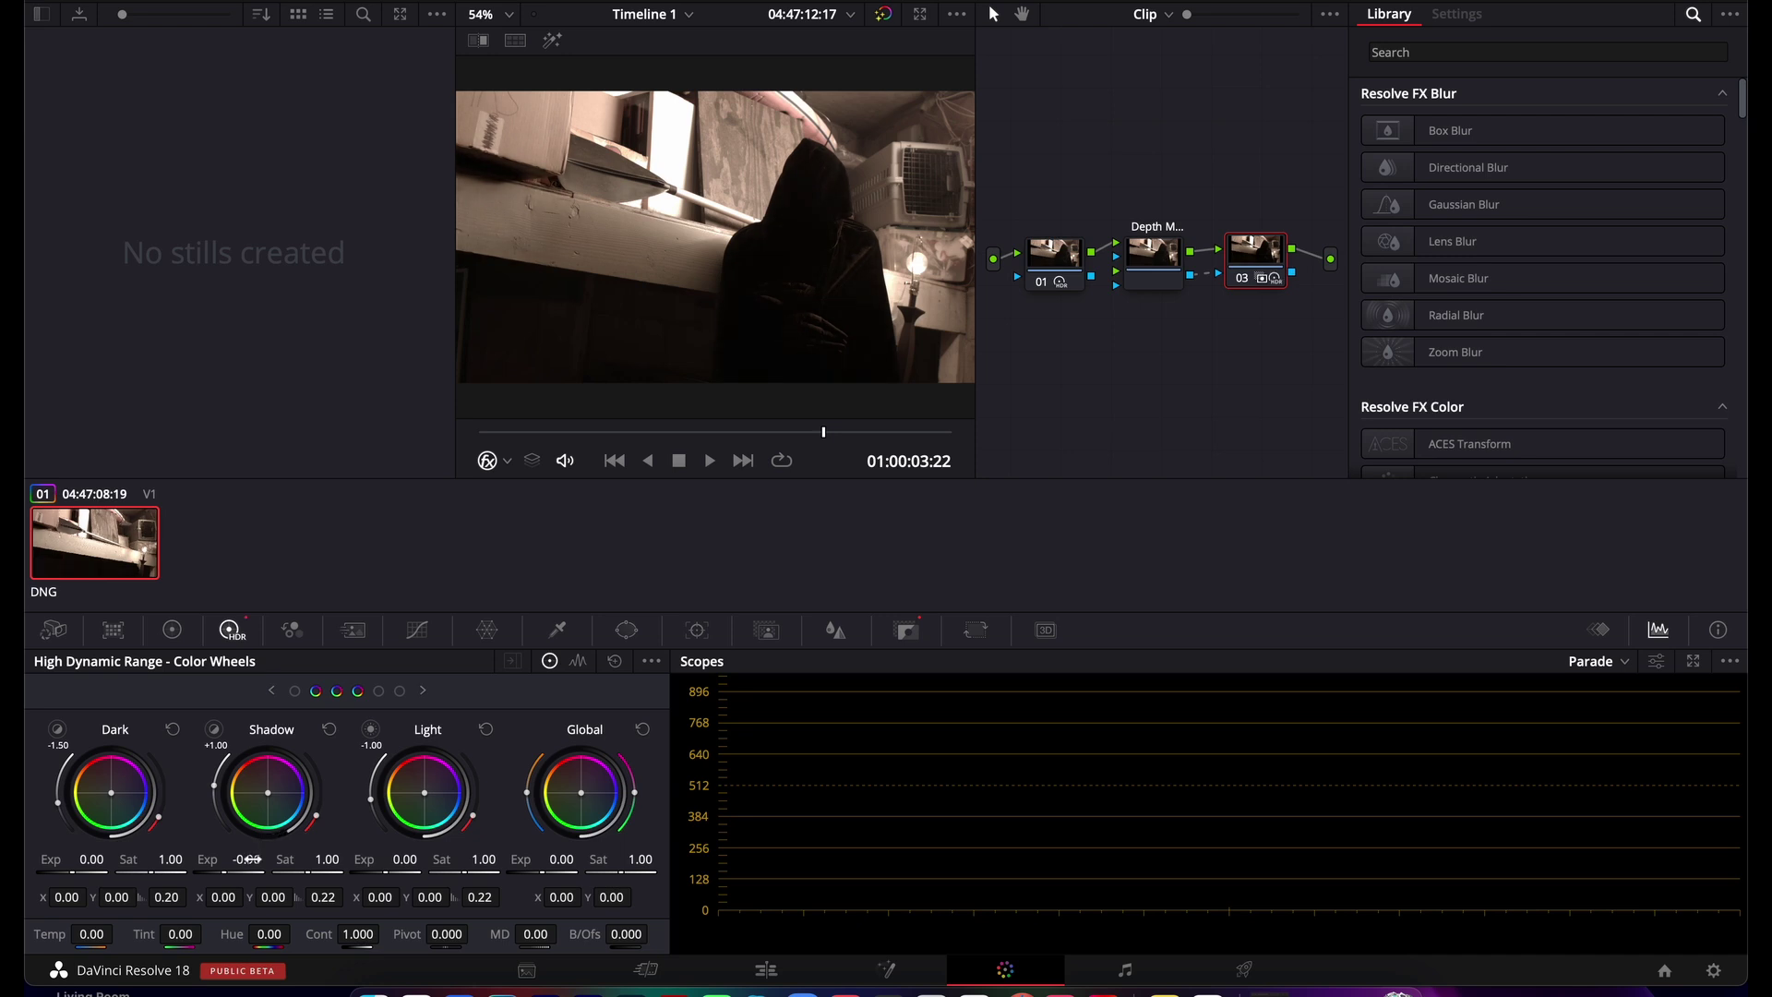
{"action": "left_click_drag", "start_coordinate": [215, 792], "coordinate": [215, 778]}
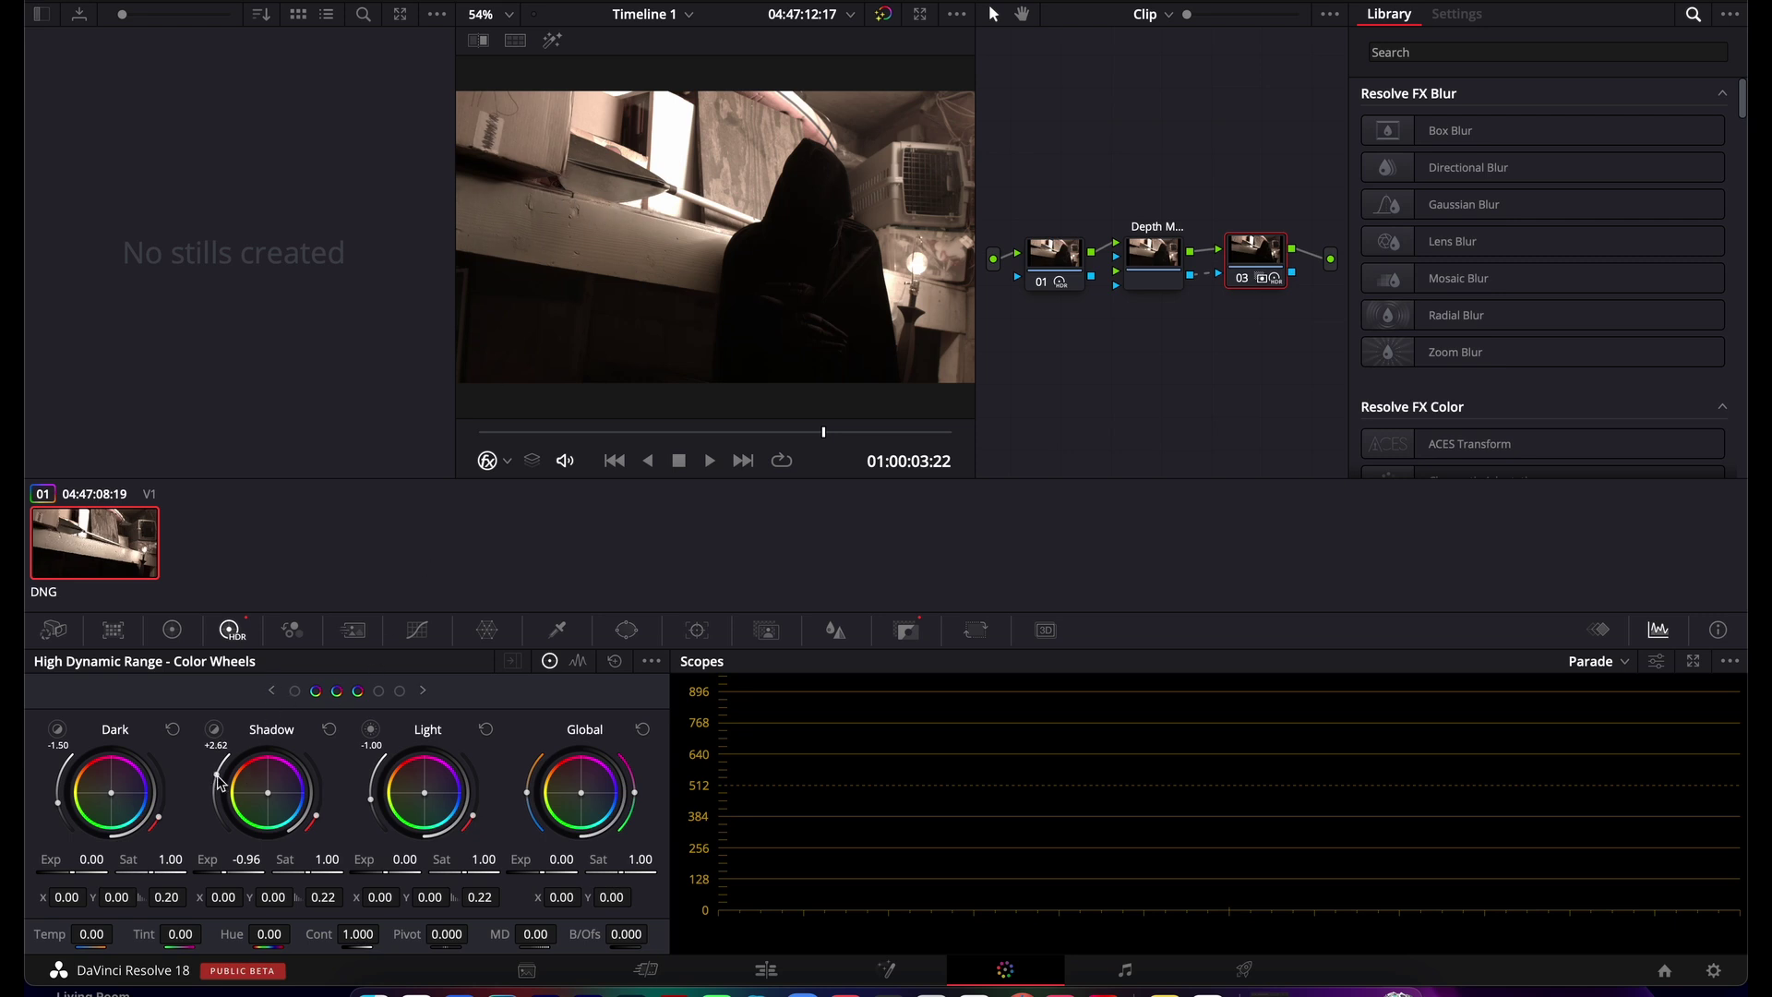
{"action": "left_click_drag", "start_coordinate": [217, 780], "coordinate": [222, 773]}
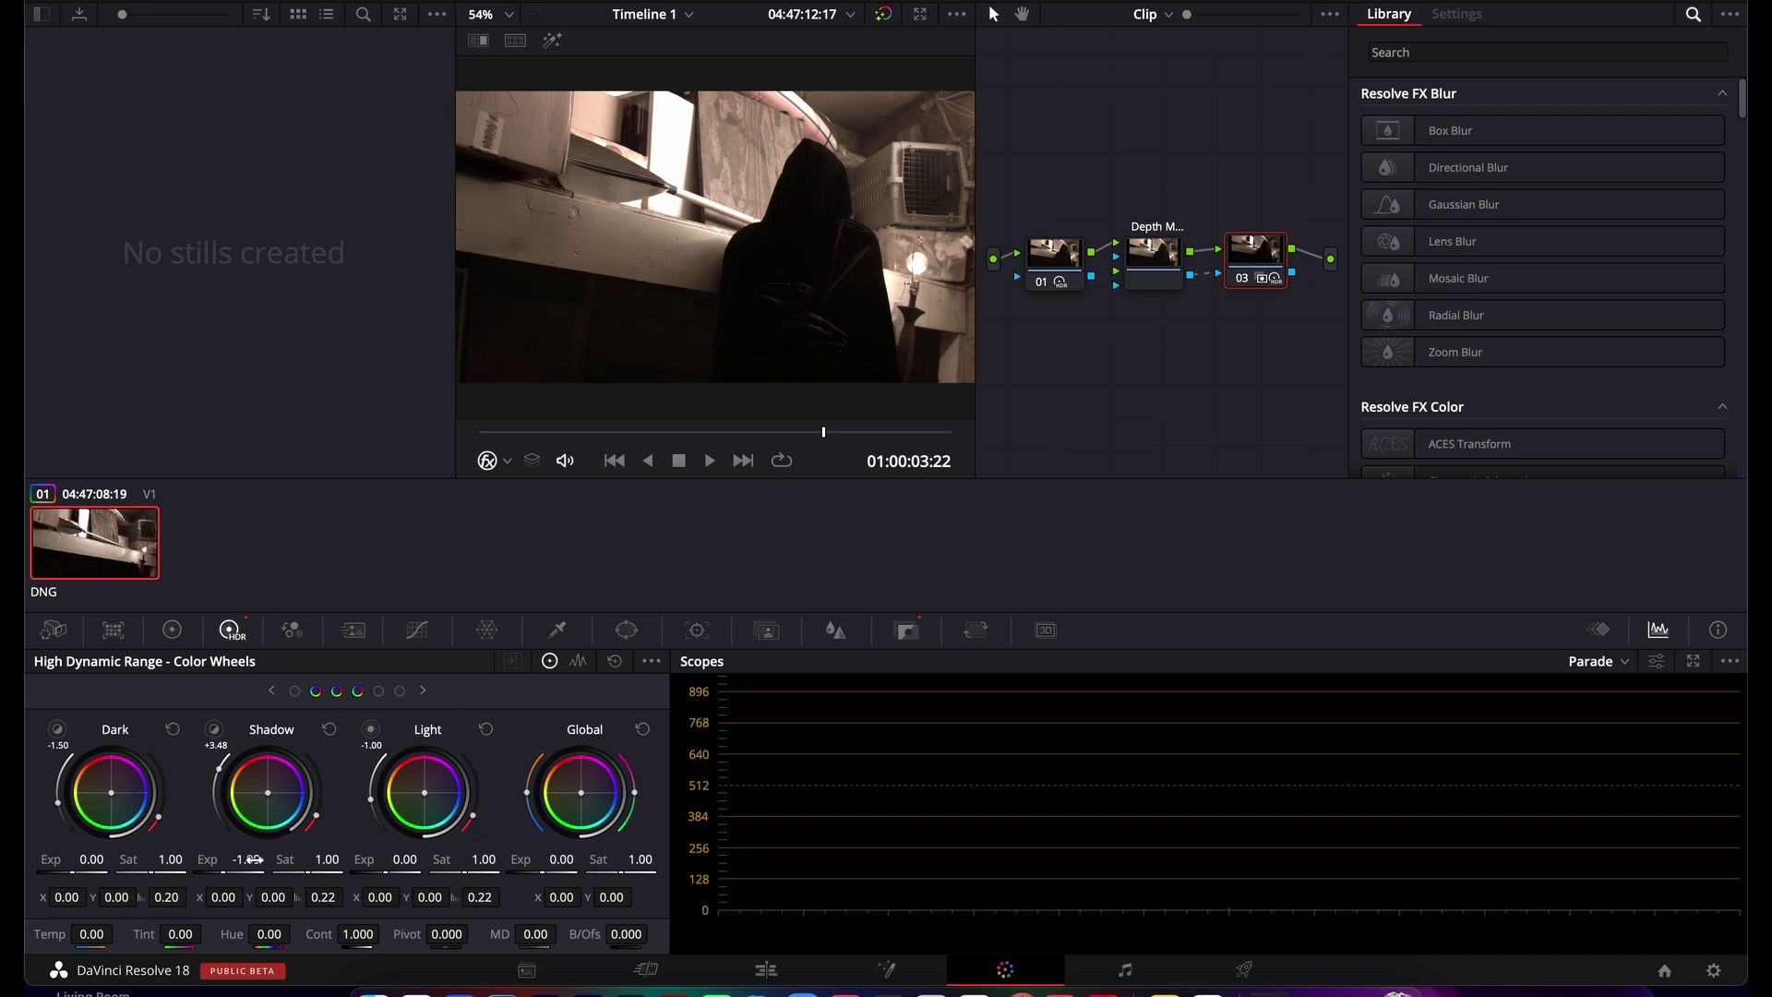
Step: Lower node 03's Light exposure to -0.73, extend its zone, and set Global to -0.58
{"action": "left_click_drag", "start_coordinate": [412, 858], "coordinate": [383, 859]}
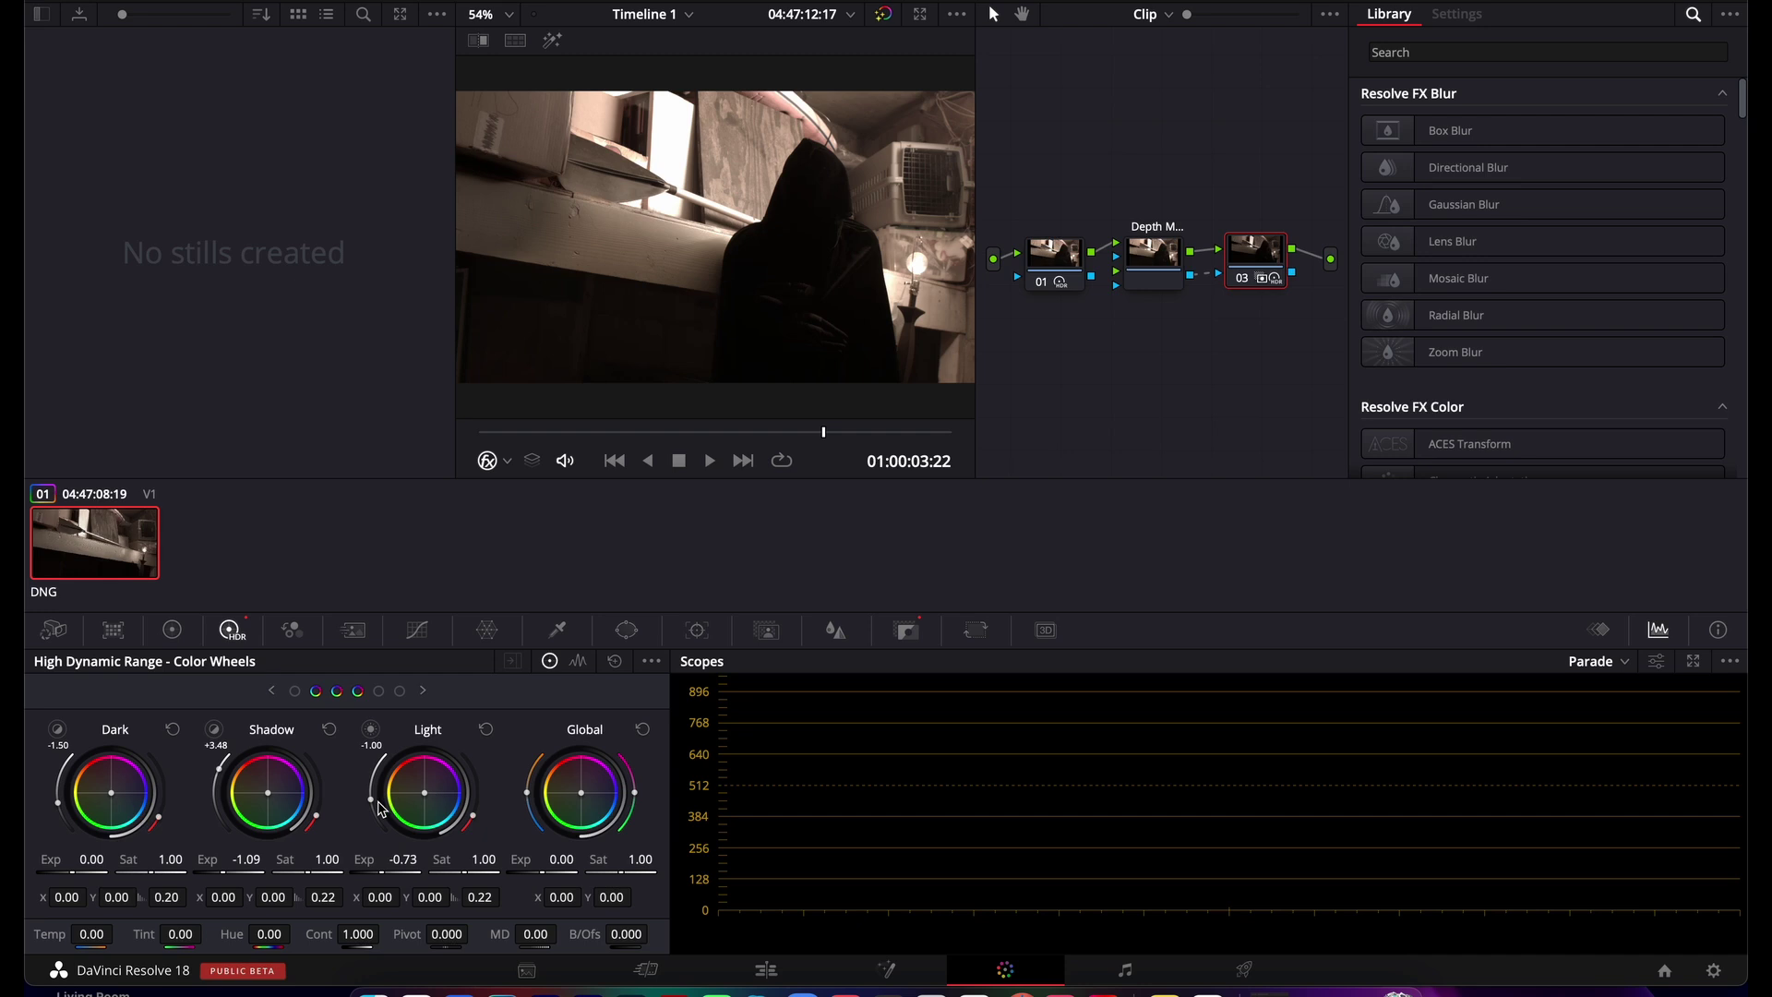
{"action": "left_click_drag", "start_coordinate": [378, 801], "coordinate": [382, 837]}
{"action": "left_click_drag", "start_coordinate": [560, 858], "coordinate": [528, 858]}
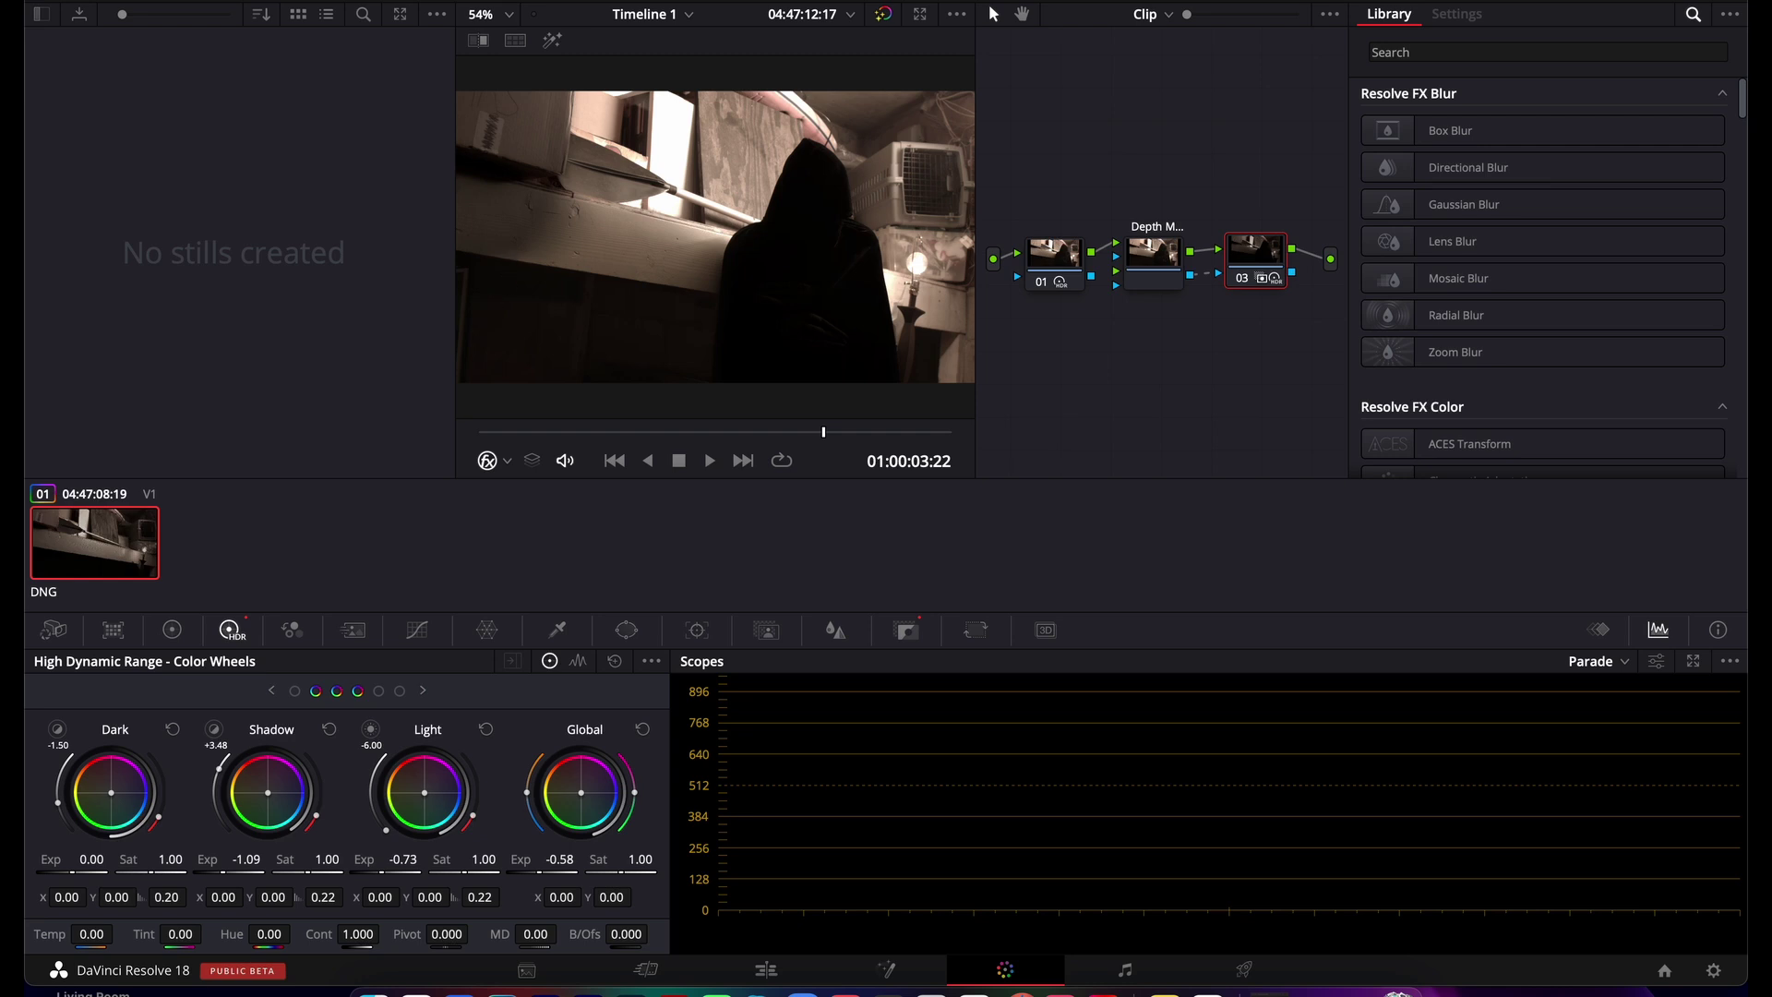
{"action": "left_click", "coordinate": [414, 6]}
Step: Choose 2.39 Output Blanking to add black letterbox bars to the frame
{"action": "mouse_move", "coordinate": [503, 909]}
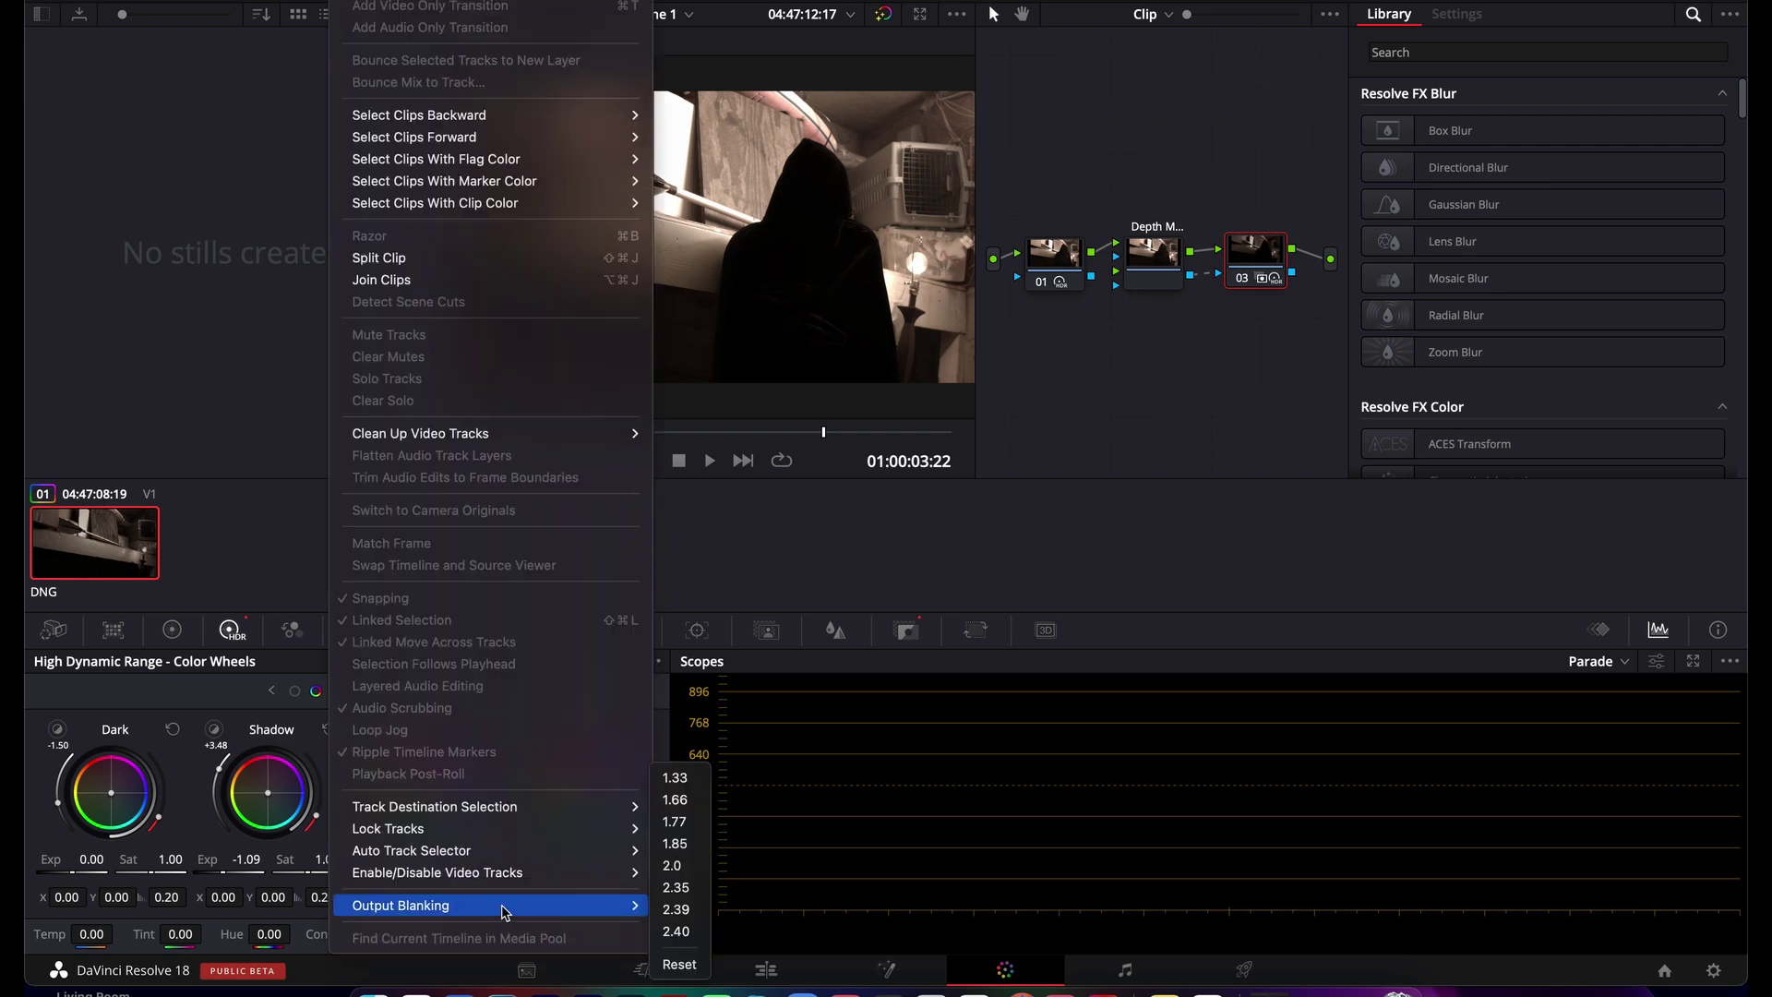
{"action": "left_click", "coordinate": [683, 911]}
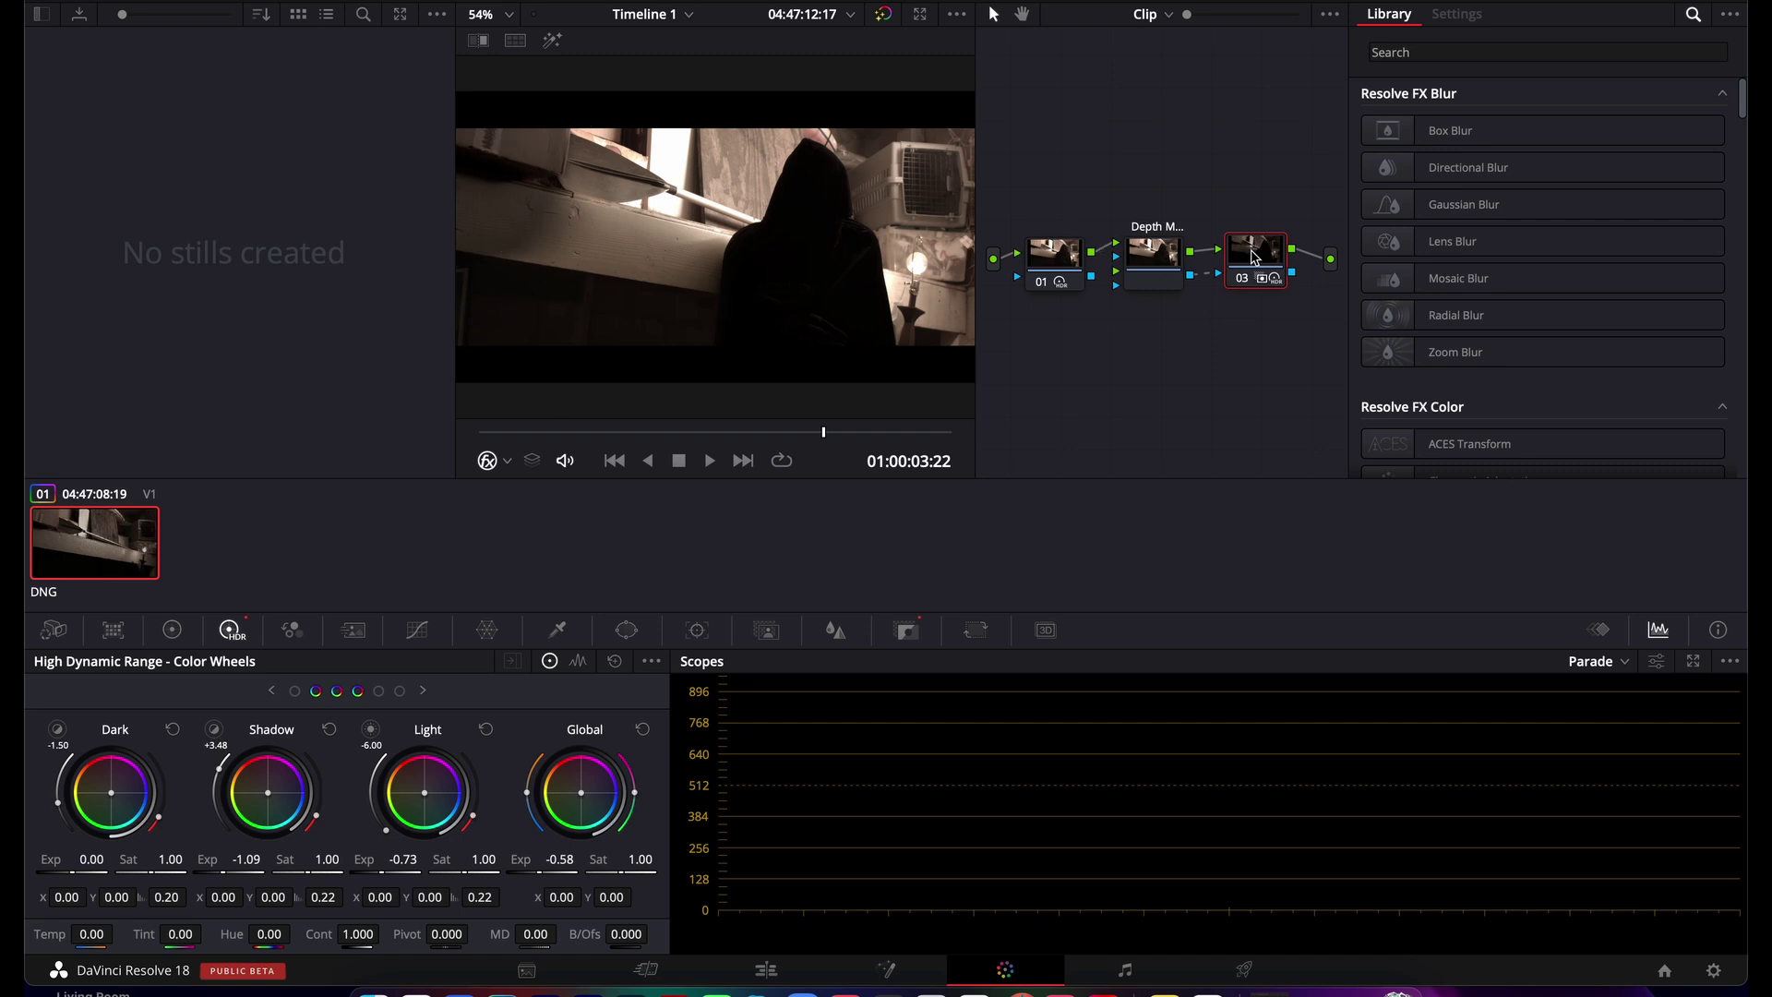
{"action": "left_click", "coordinate": [1161, 266]}
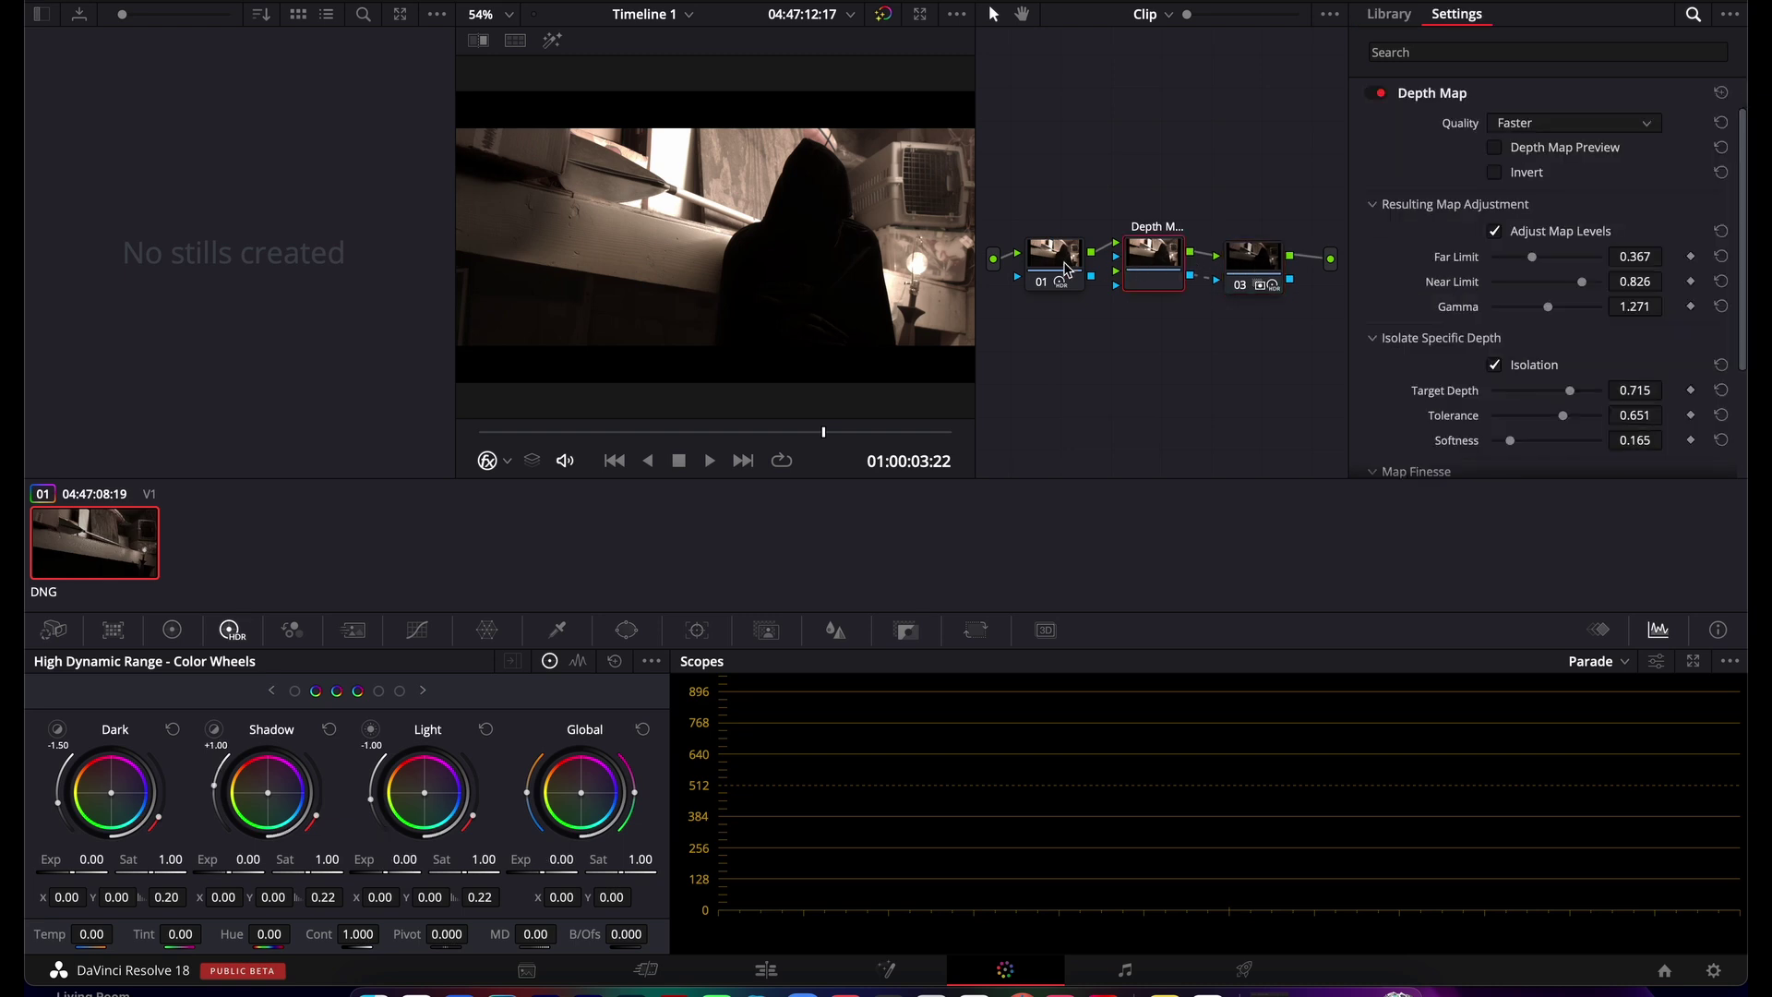
Step: On node 01, raise contrast and pull the Light zone exposure down slightly
{"action": "left_click", "coordinate": [1070, 248]}
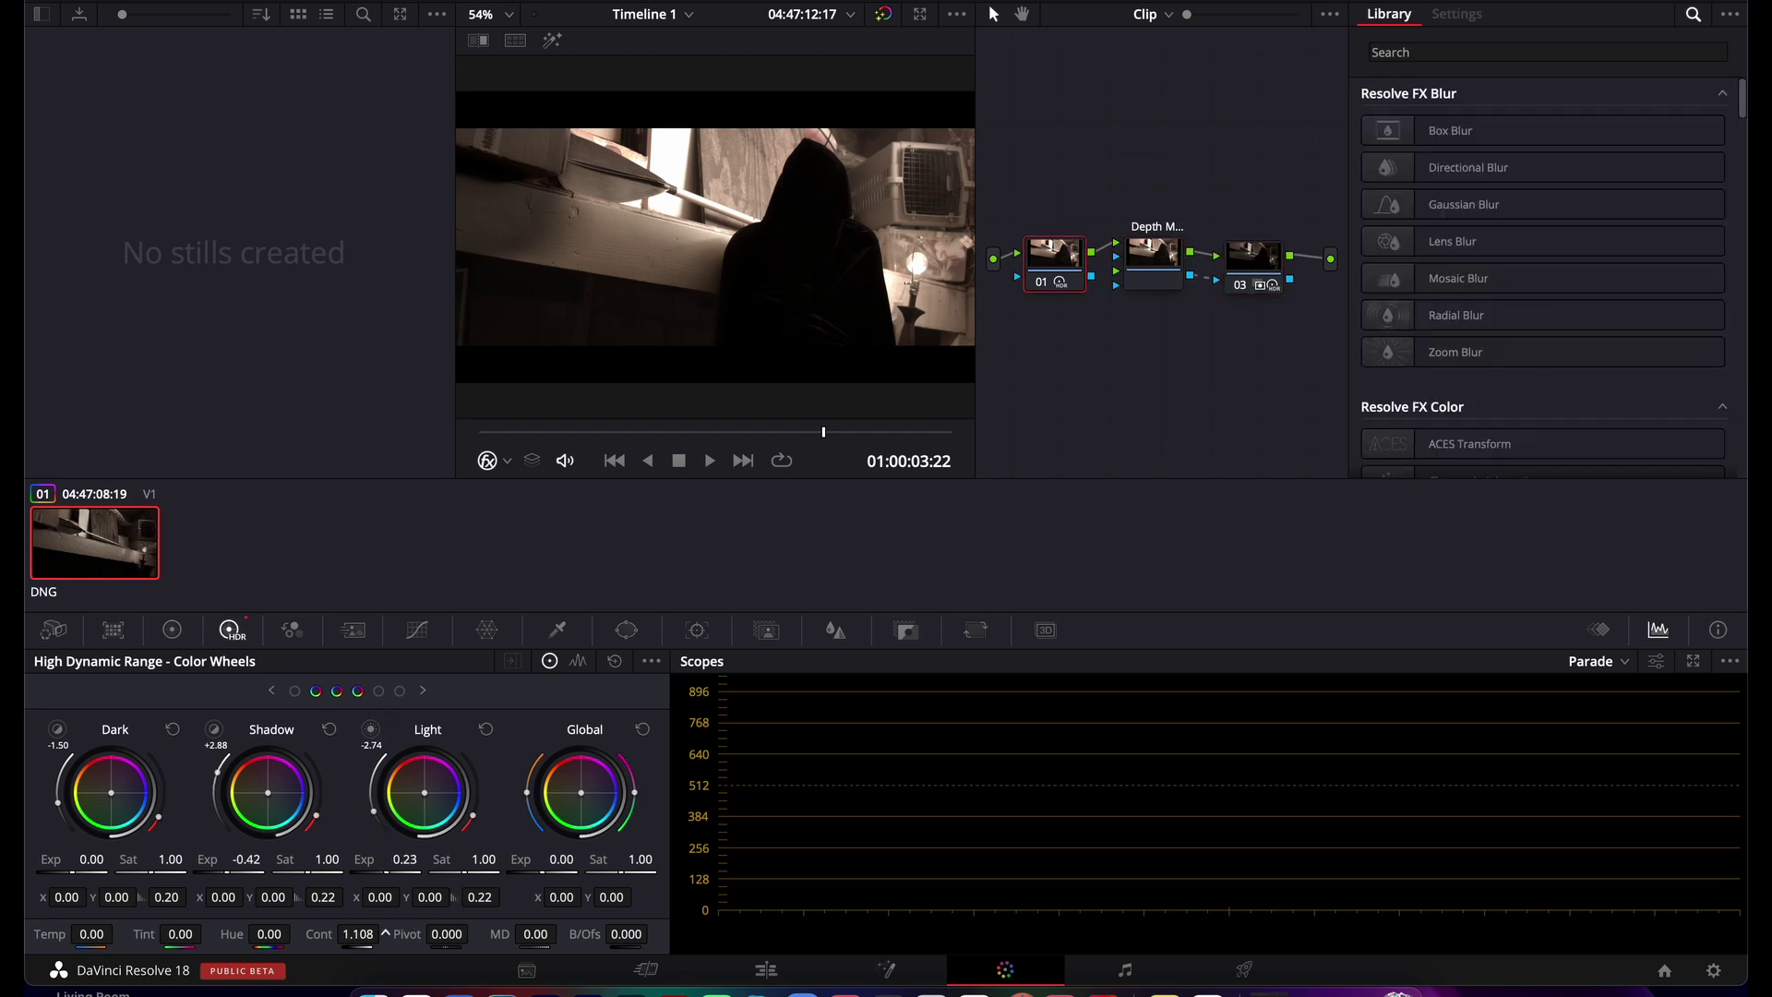
{"action": "left_click_drag", "start_coordinate": [386, 932], "coordinate": [386, 932]}
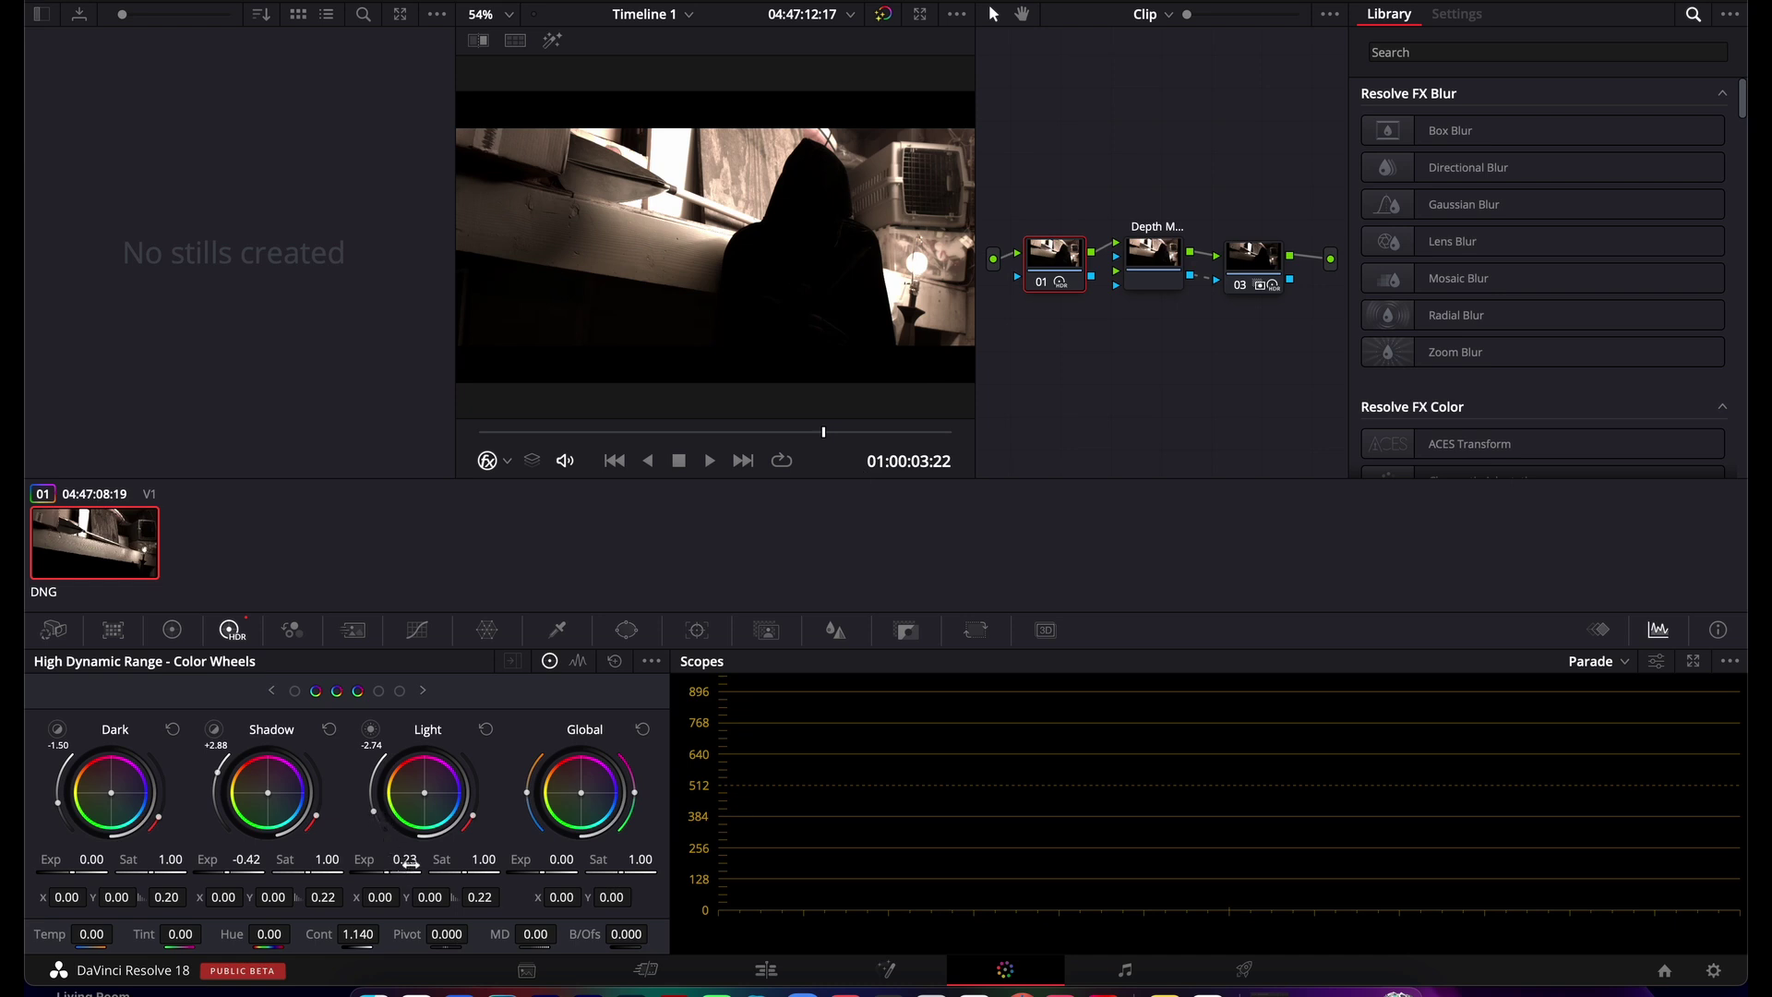
{"action": "mouse_move", "coordinate": [404, 859]}
{"action": "left_mouse_down"}
{"action": "mouse_move", "coordinate": [387, 860]}
{"action": "mouse_move", "coordinate": [407, 859]}
{"action": "left_mouse_up"}
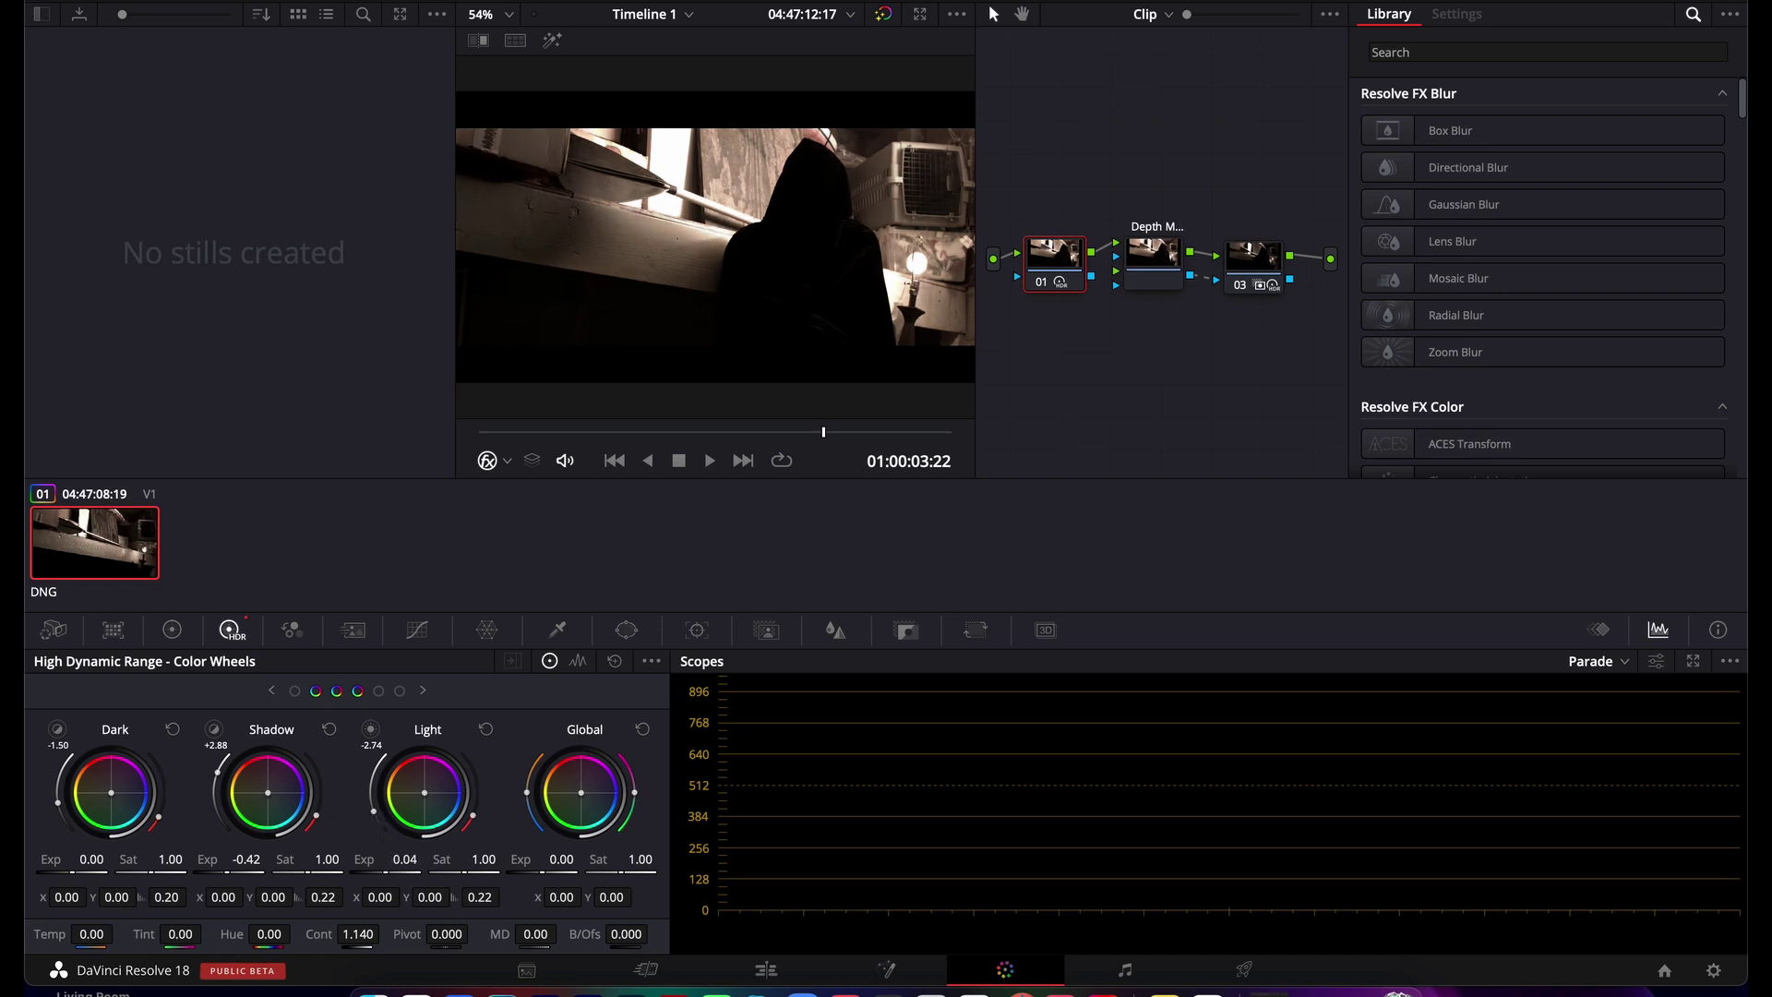
Step: Set the Highlight zone exposure to -0.69 and narrow its zone to +0.15
{"action": "left_click", "coordinate": [422, 692]}
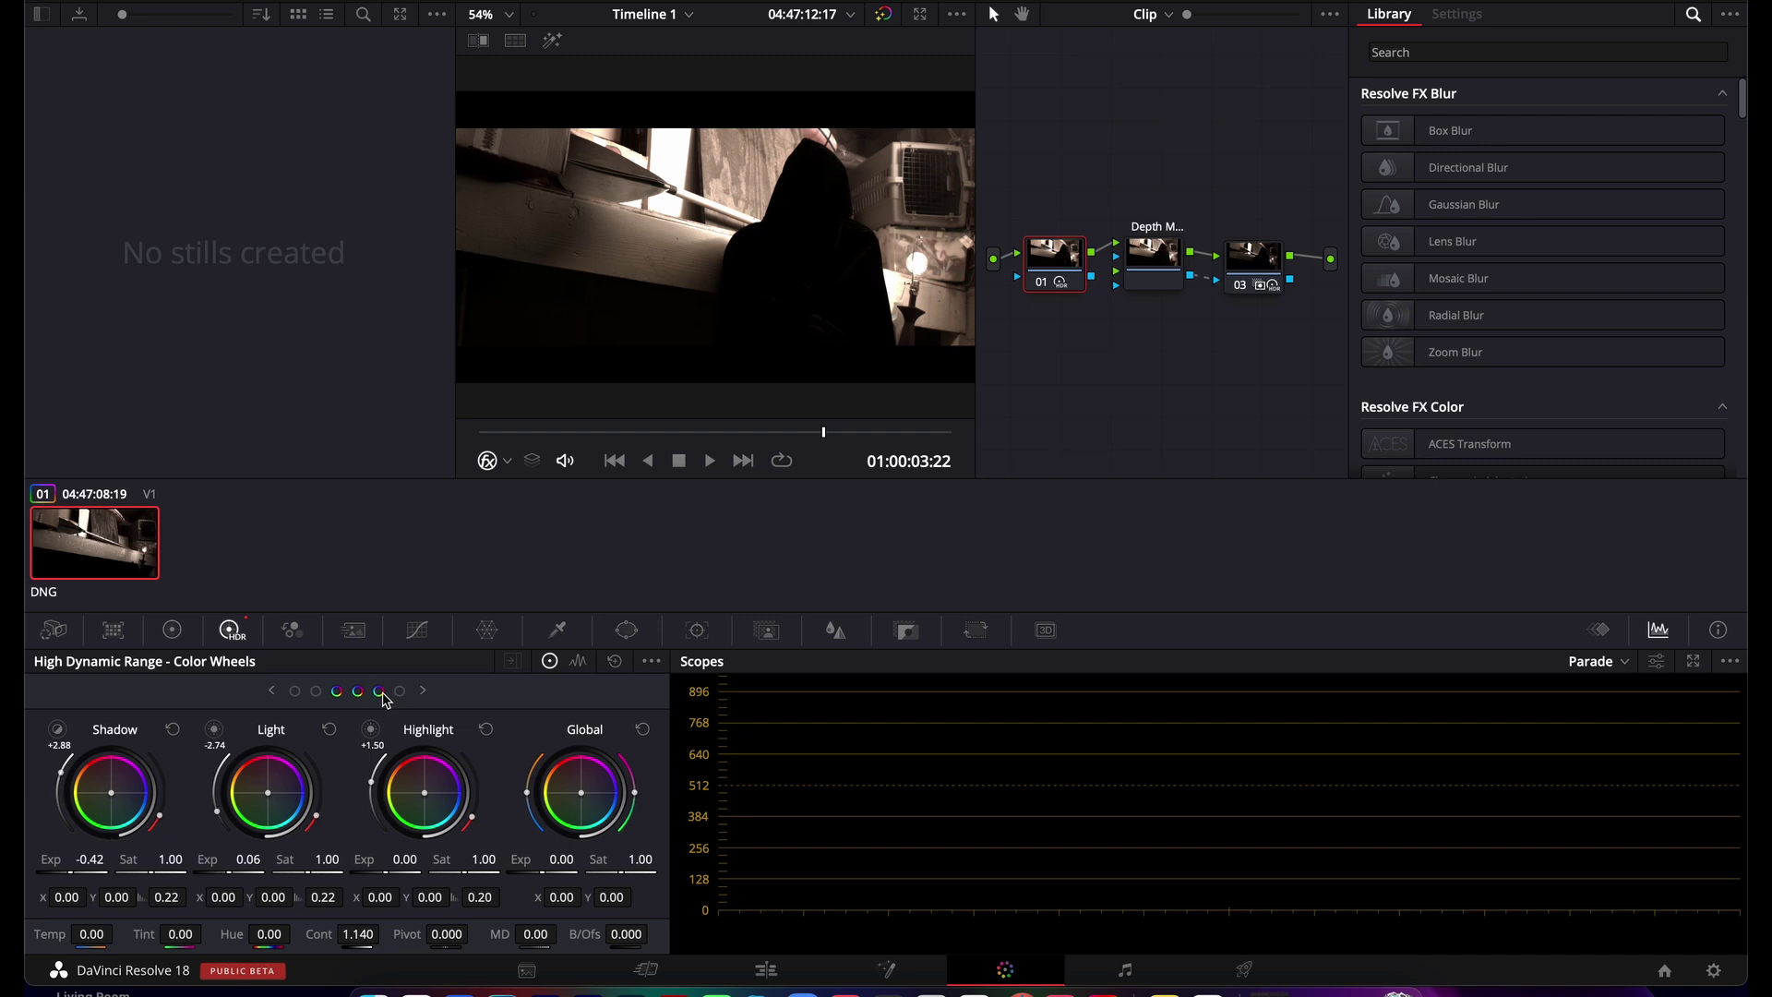
{"action": "left_click", "coordinate": [371, 736]}
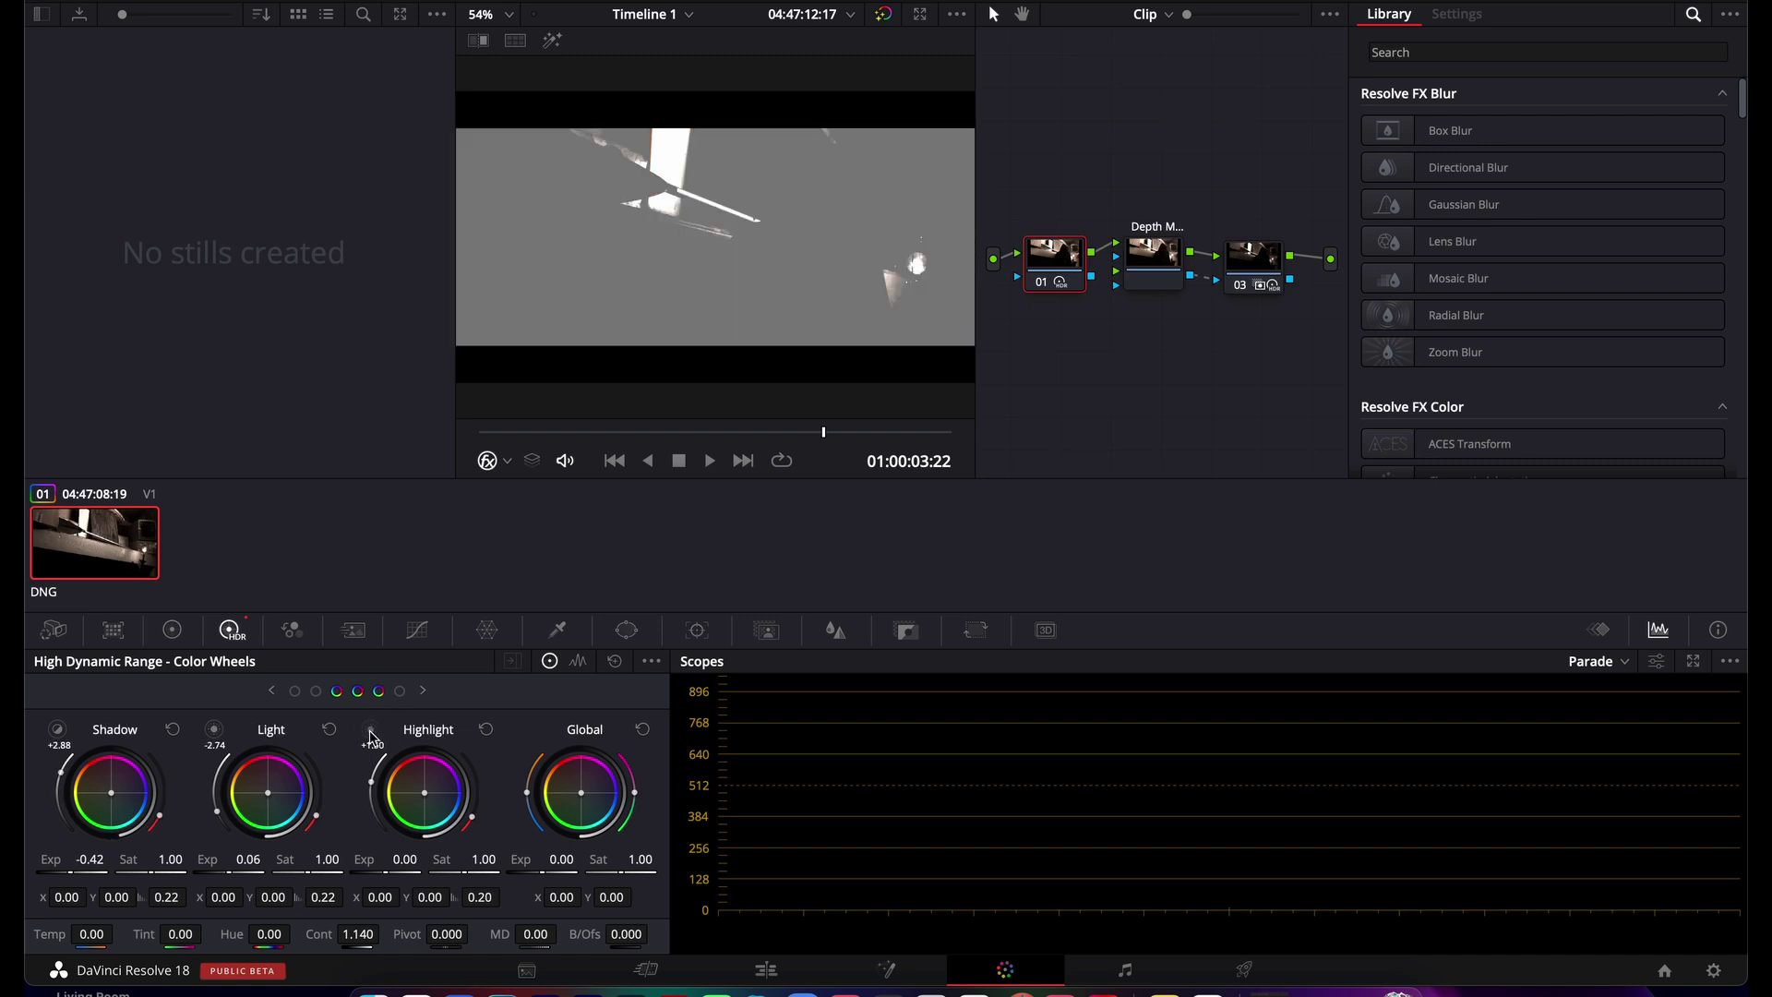
{"action": "left_click", "coordinate": [371, 735]}
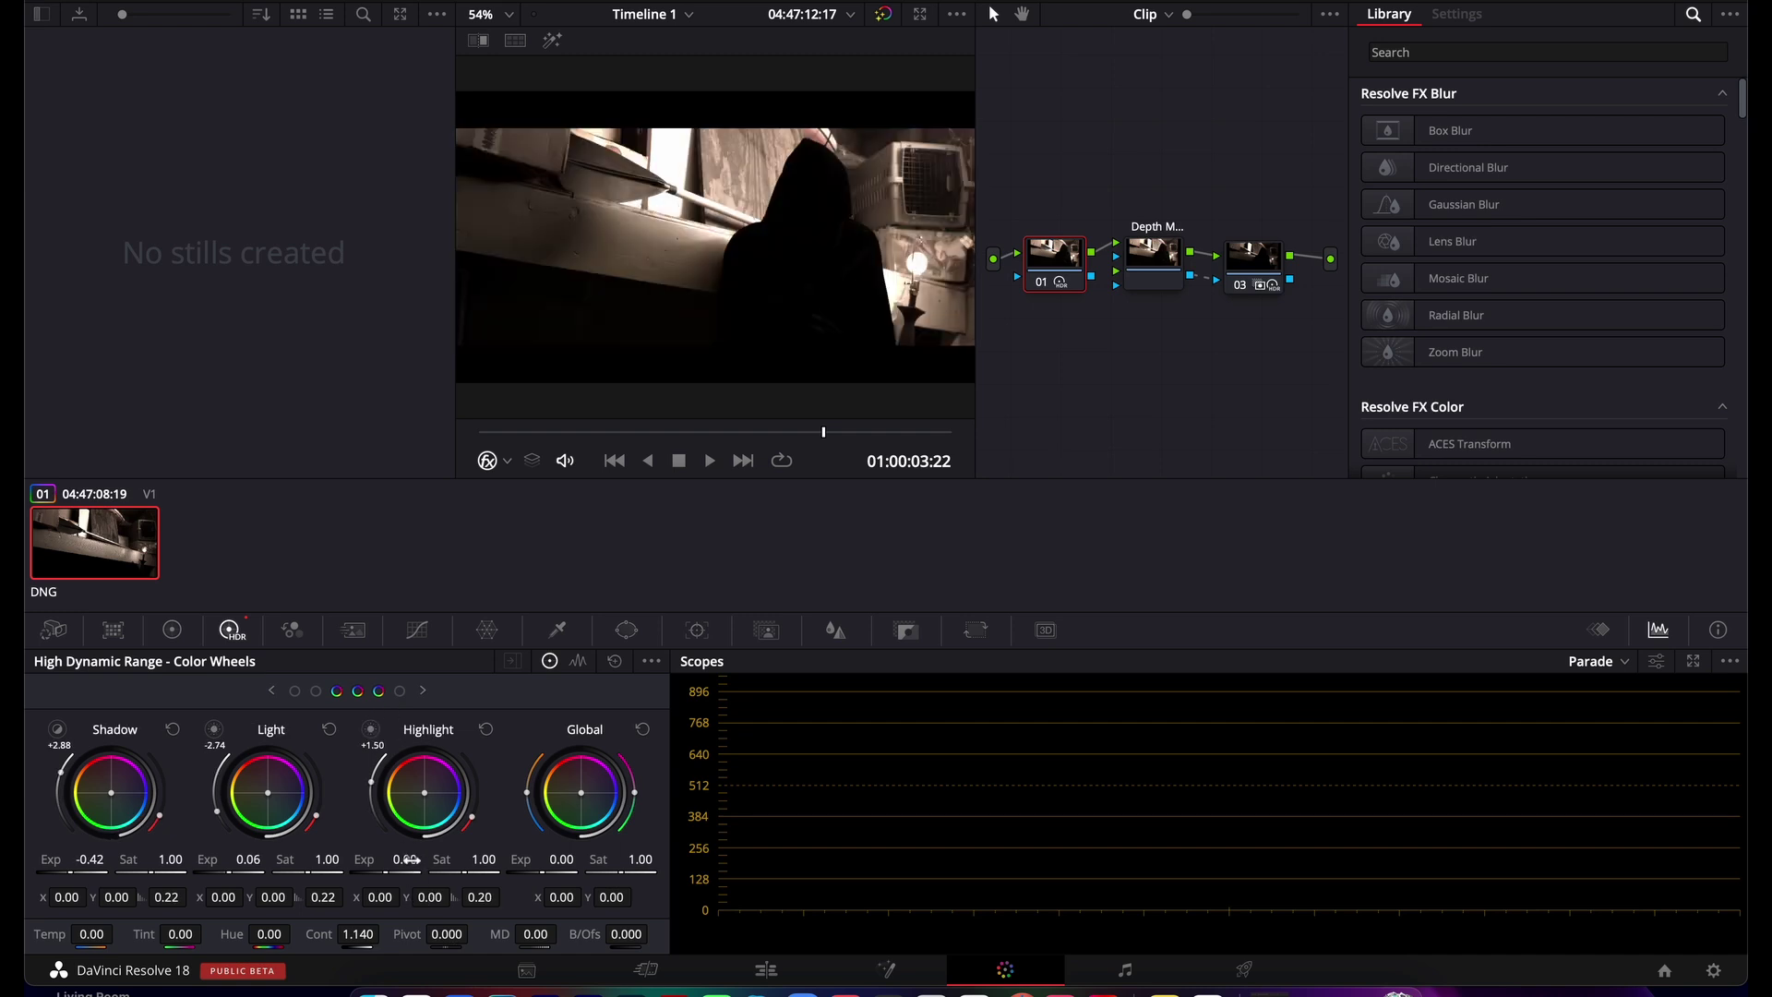
{"action": "left_click_drag", "start_coordinate": [404, 859], "coordinate": [379, 860]}
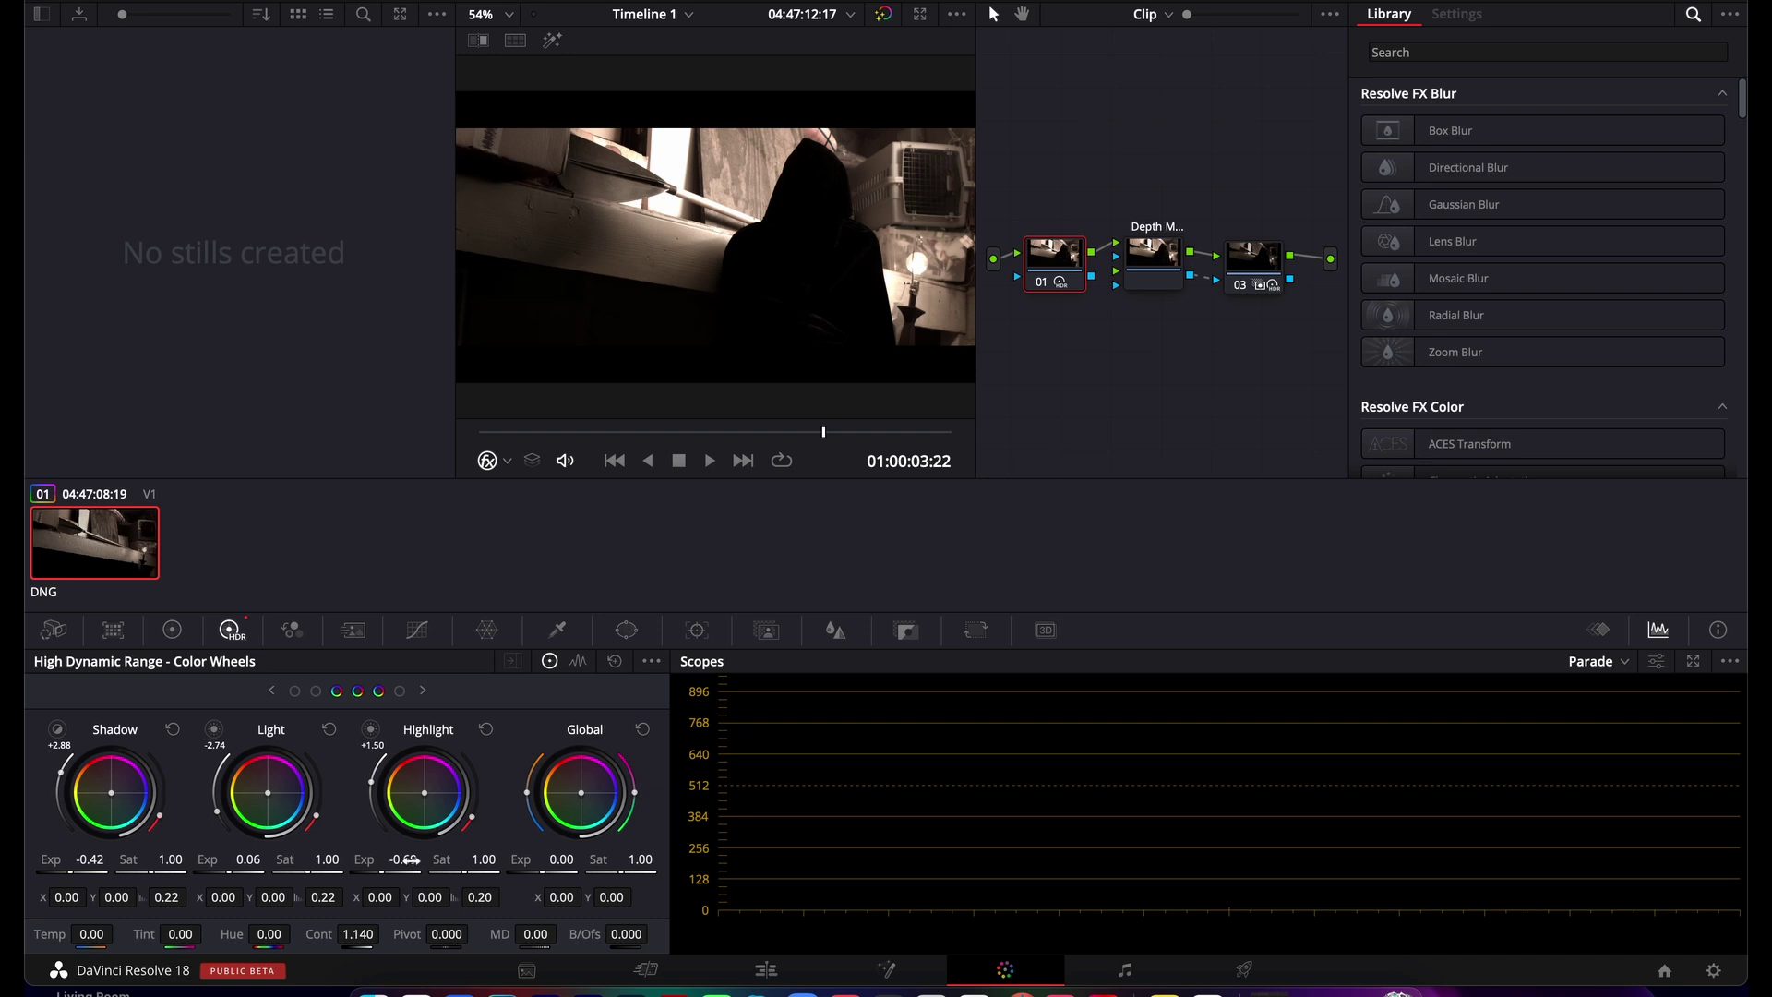
{"action": "left_click_drag", "start_coordinate": [376, 791], "coordinate": [376, 798]}
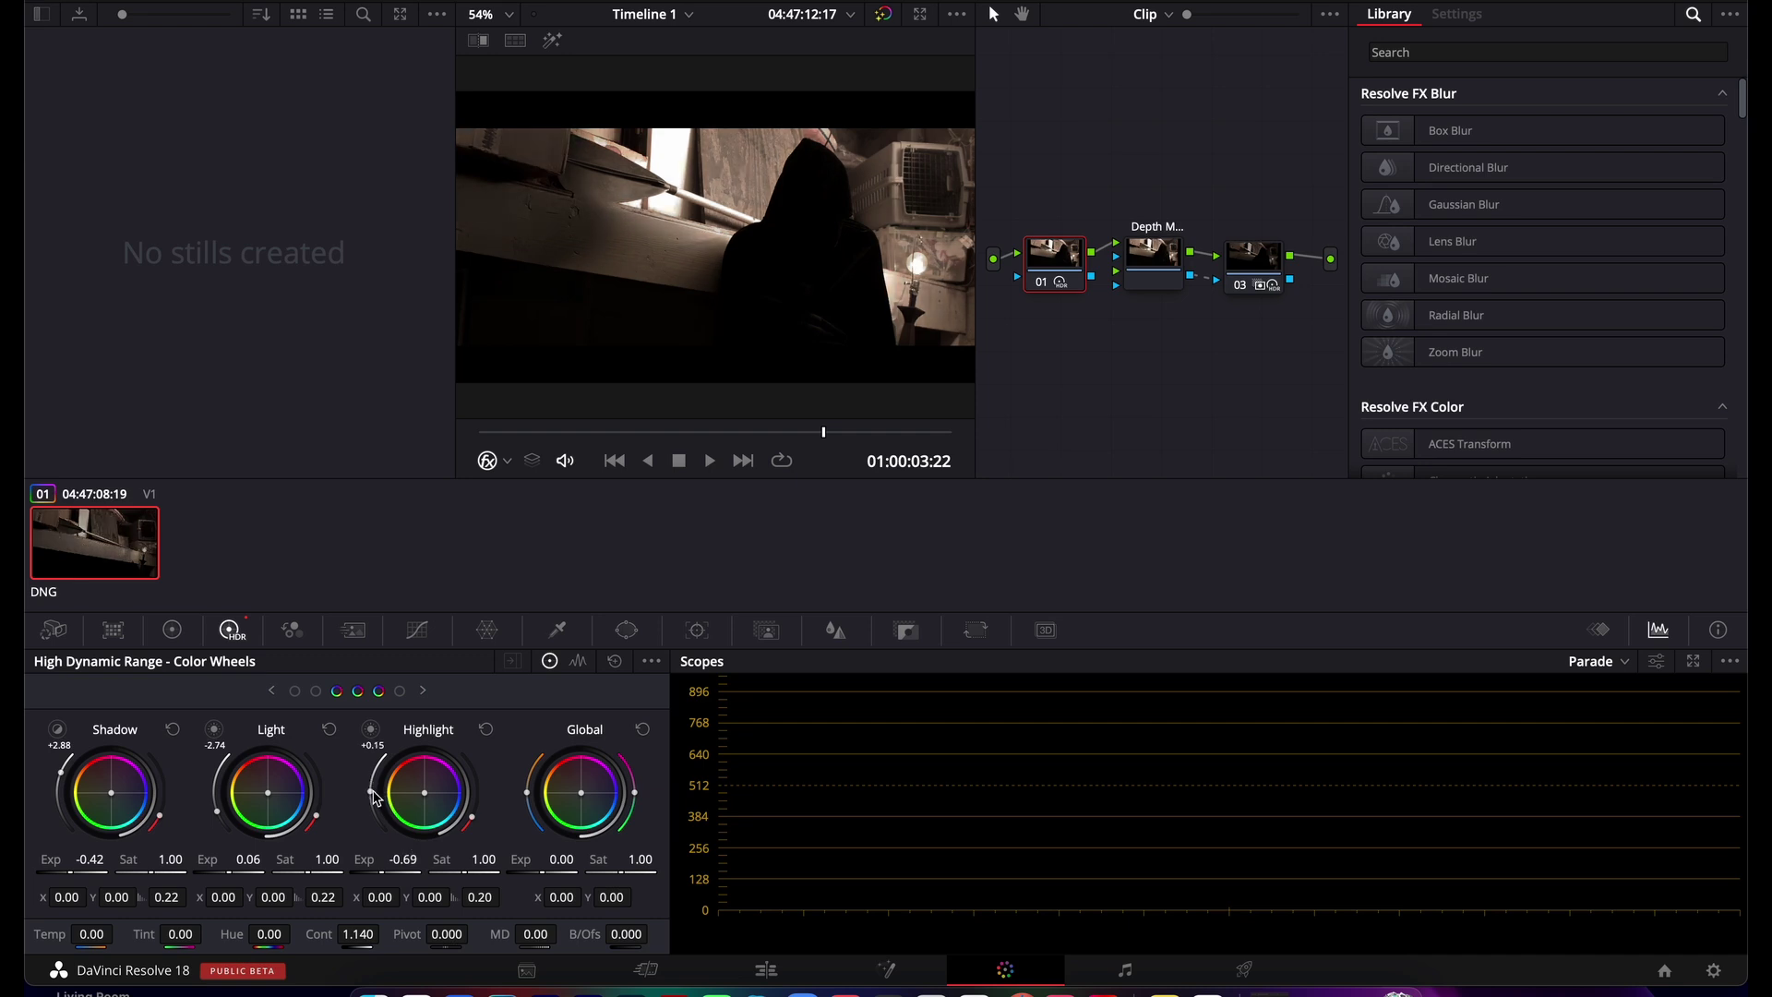
{"action": "left_click", "coordinate": [1254, 266]}
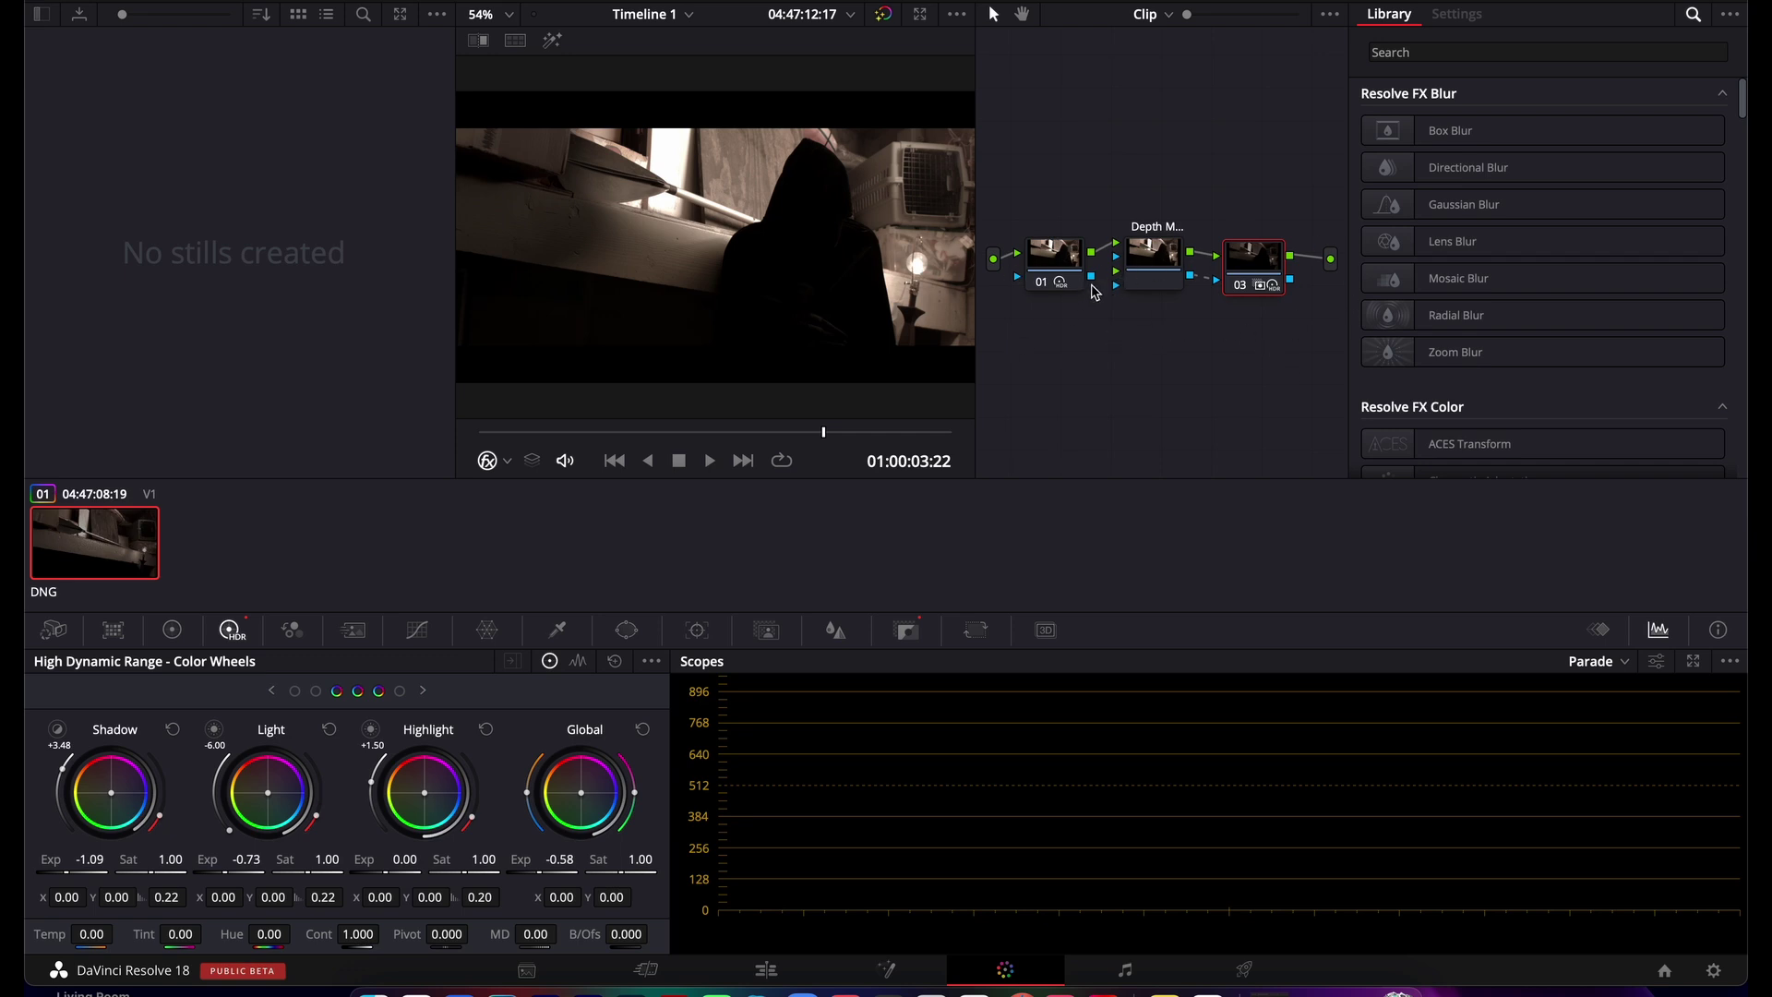
{"action": "left_click", "coordinate": [1145, 264]}
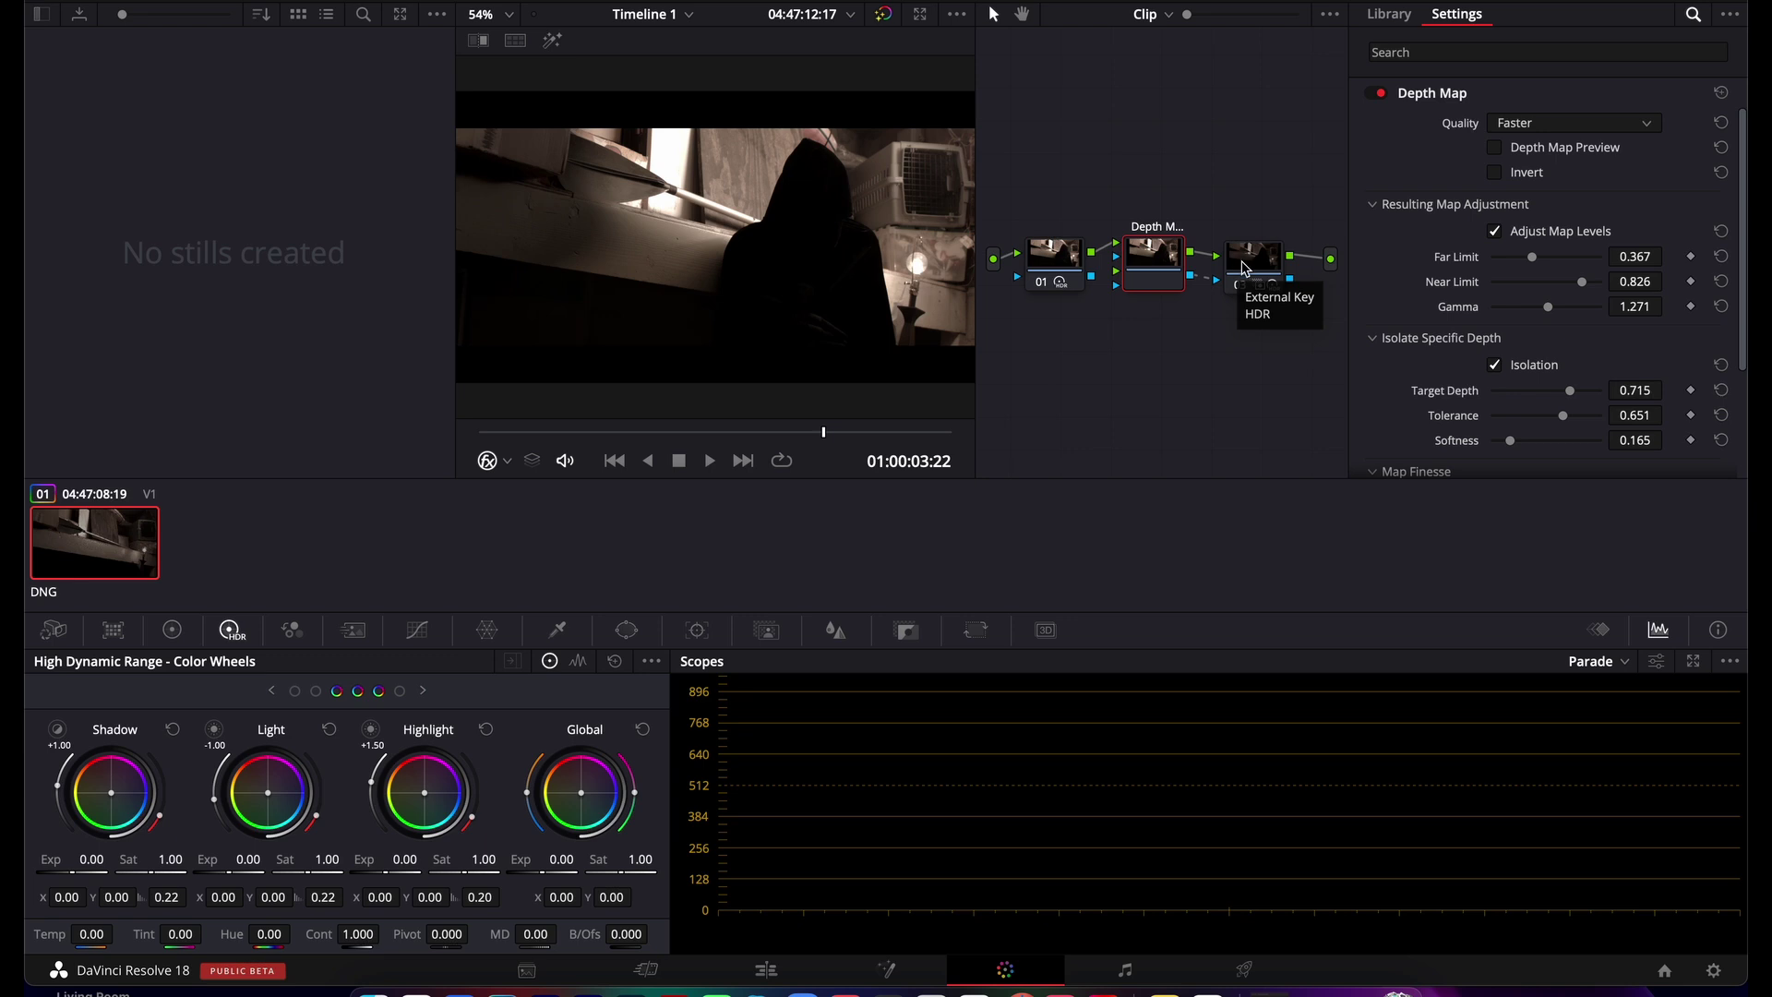
{"action": "left_click", "coordinate": [1248, 257]}
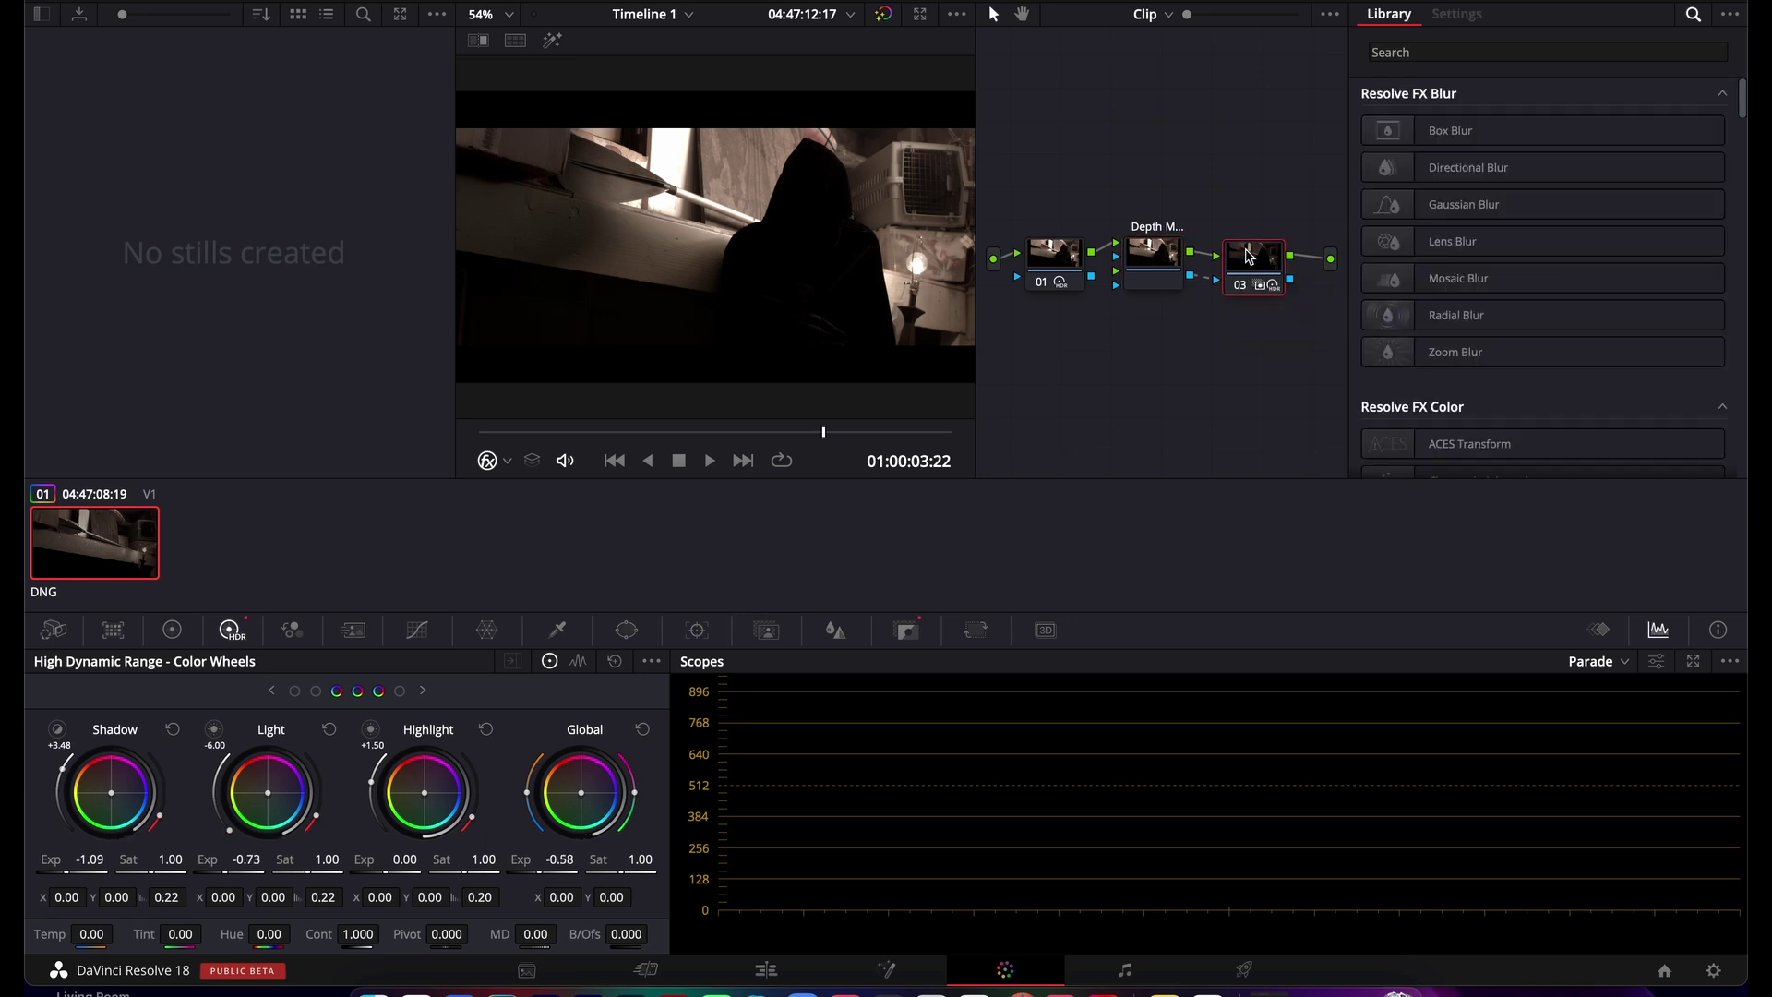
{"action": "left_click", "coordinate": [1164, 254]}
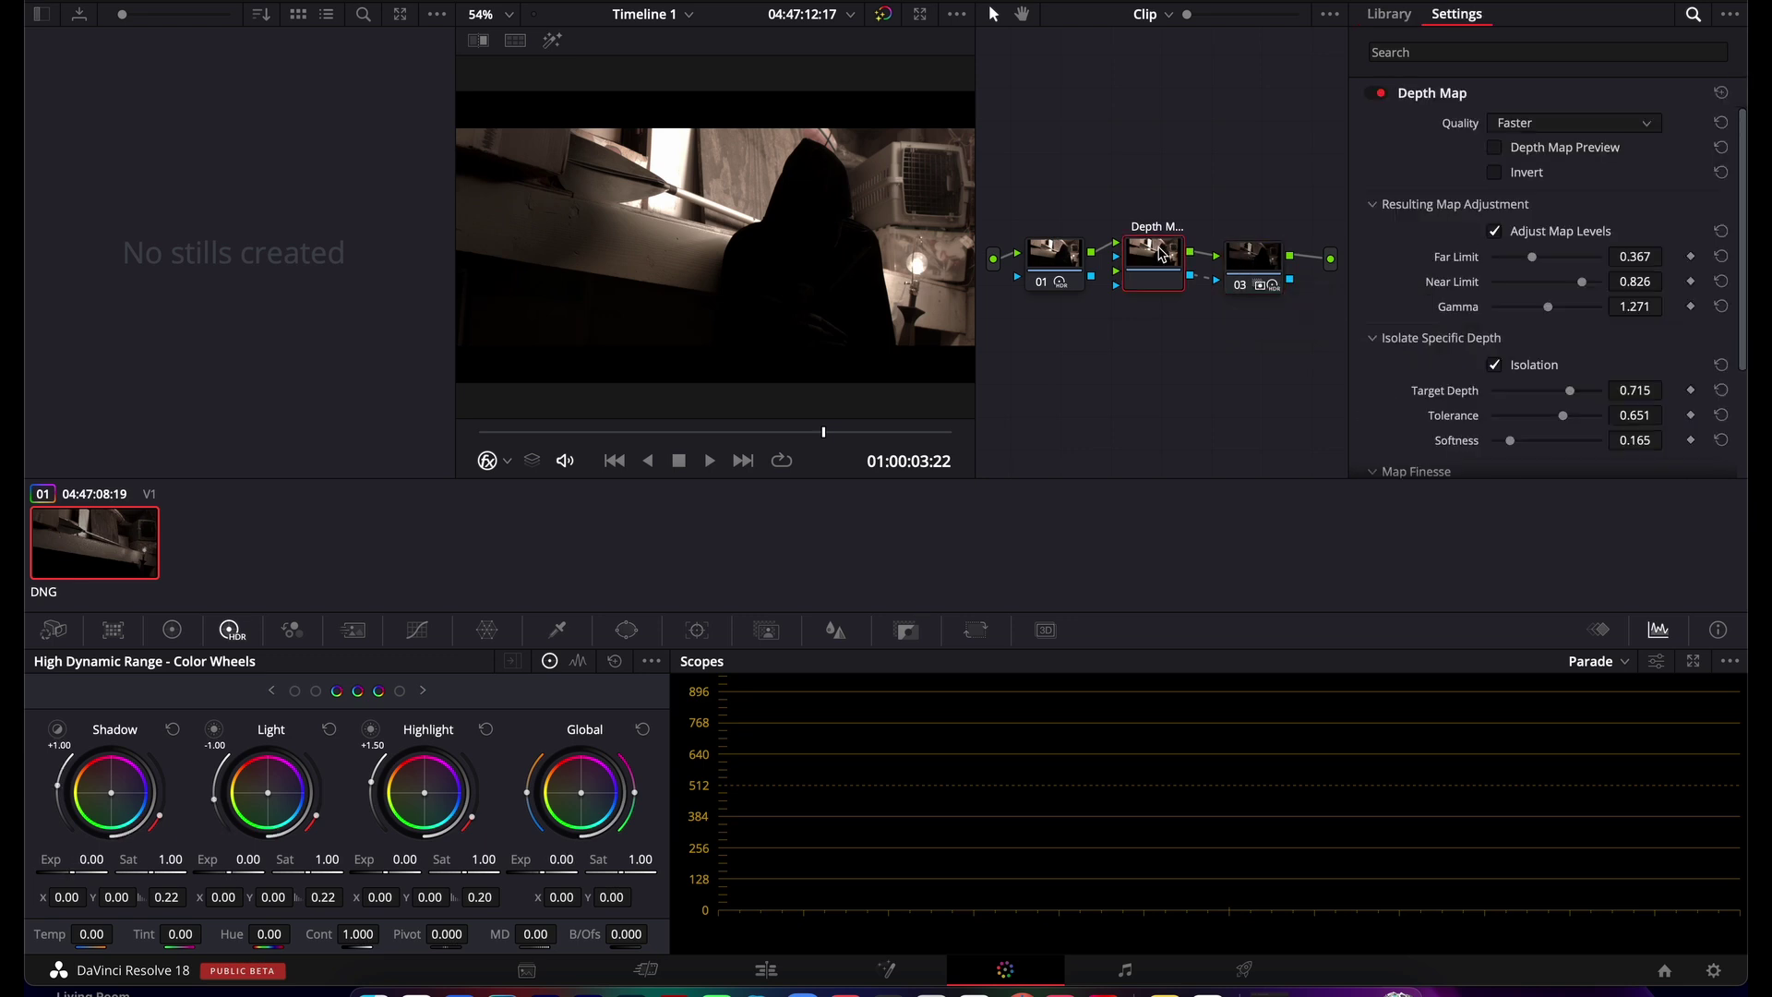
{"action": "left_click", "coordinate": [1246, 267]}
{"action": "left_click", "coordinate": [1165, 266]}
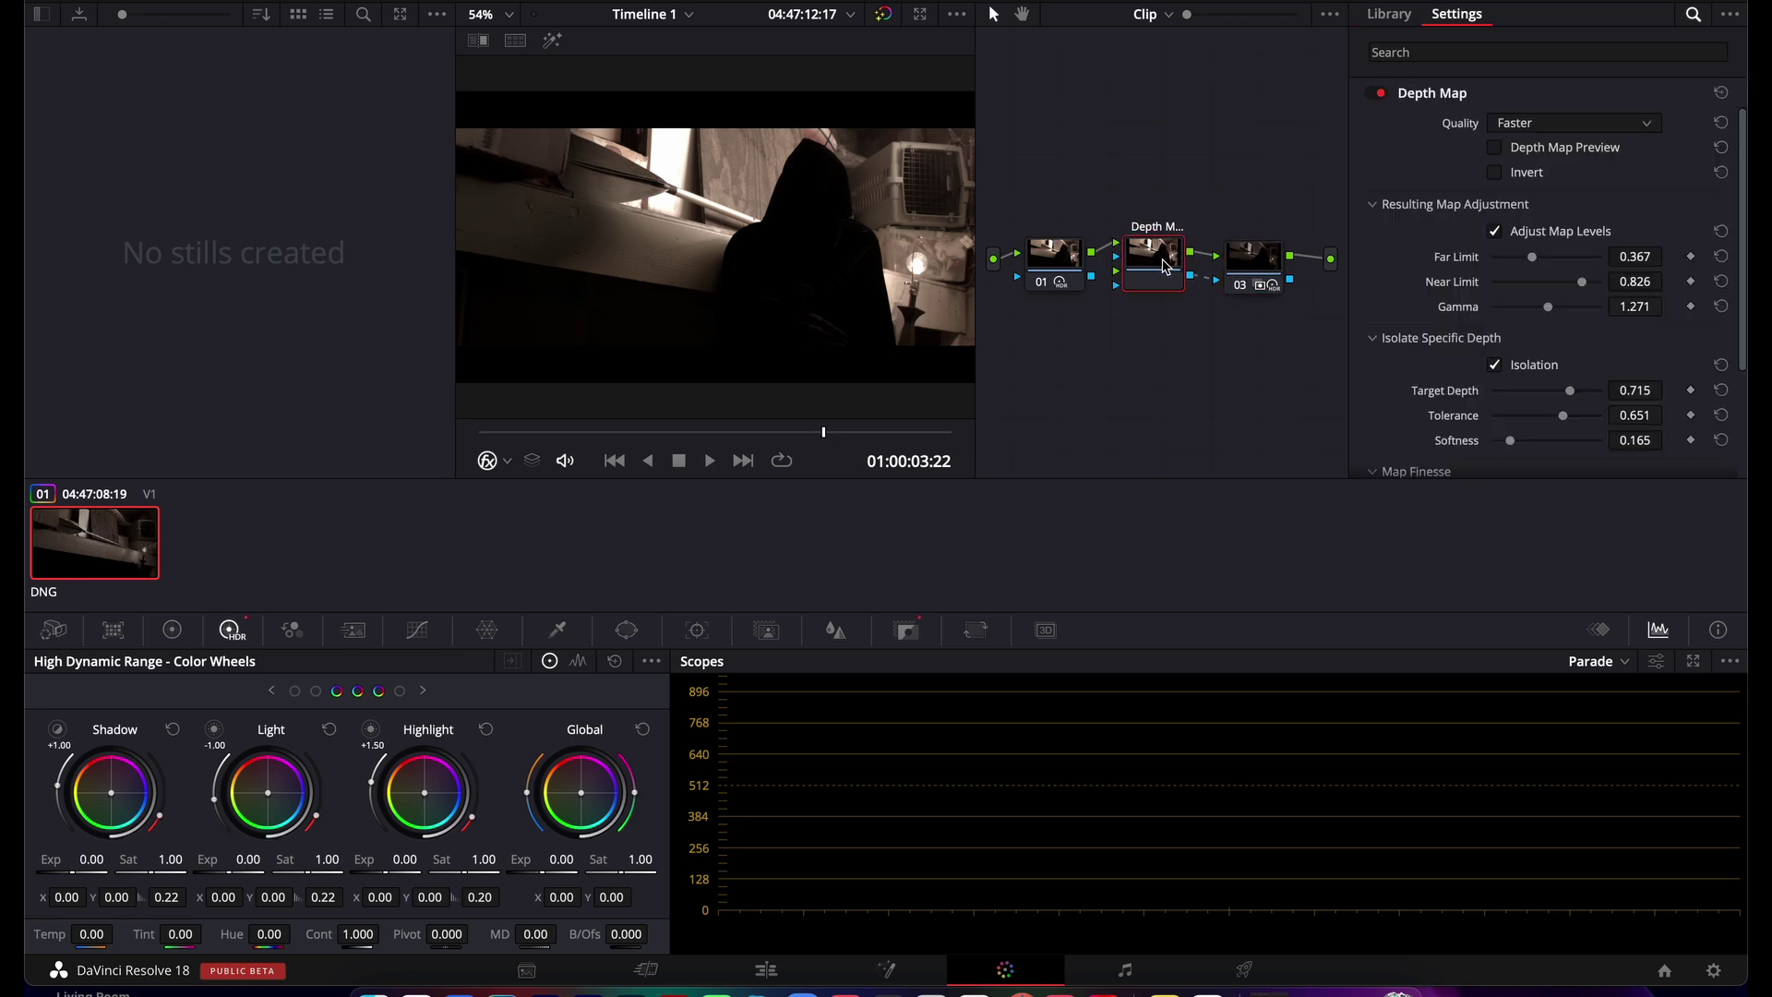
{"action": "left_click", "coordinate": [1238, 267]}
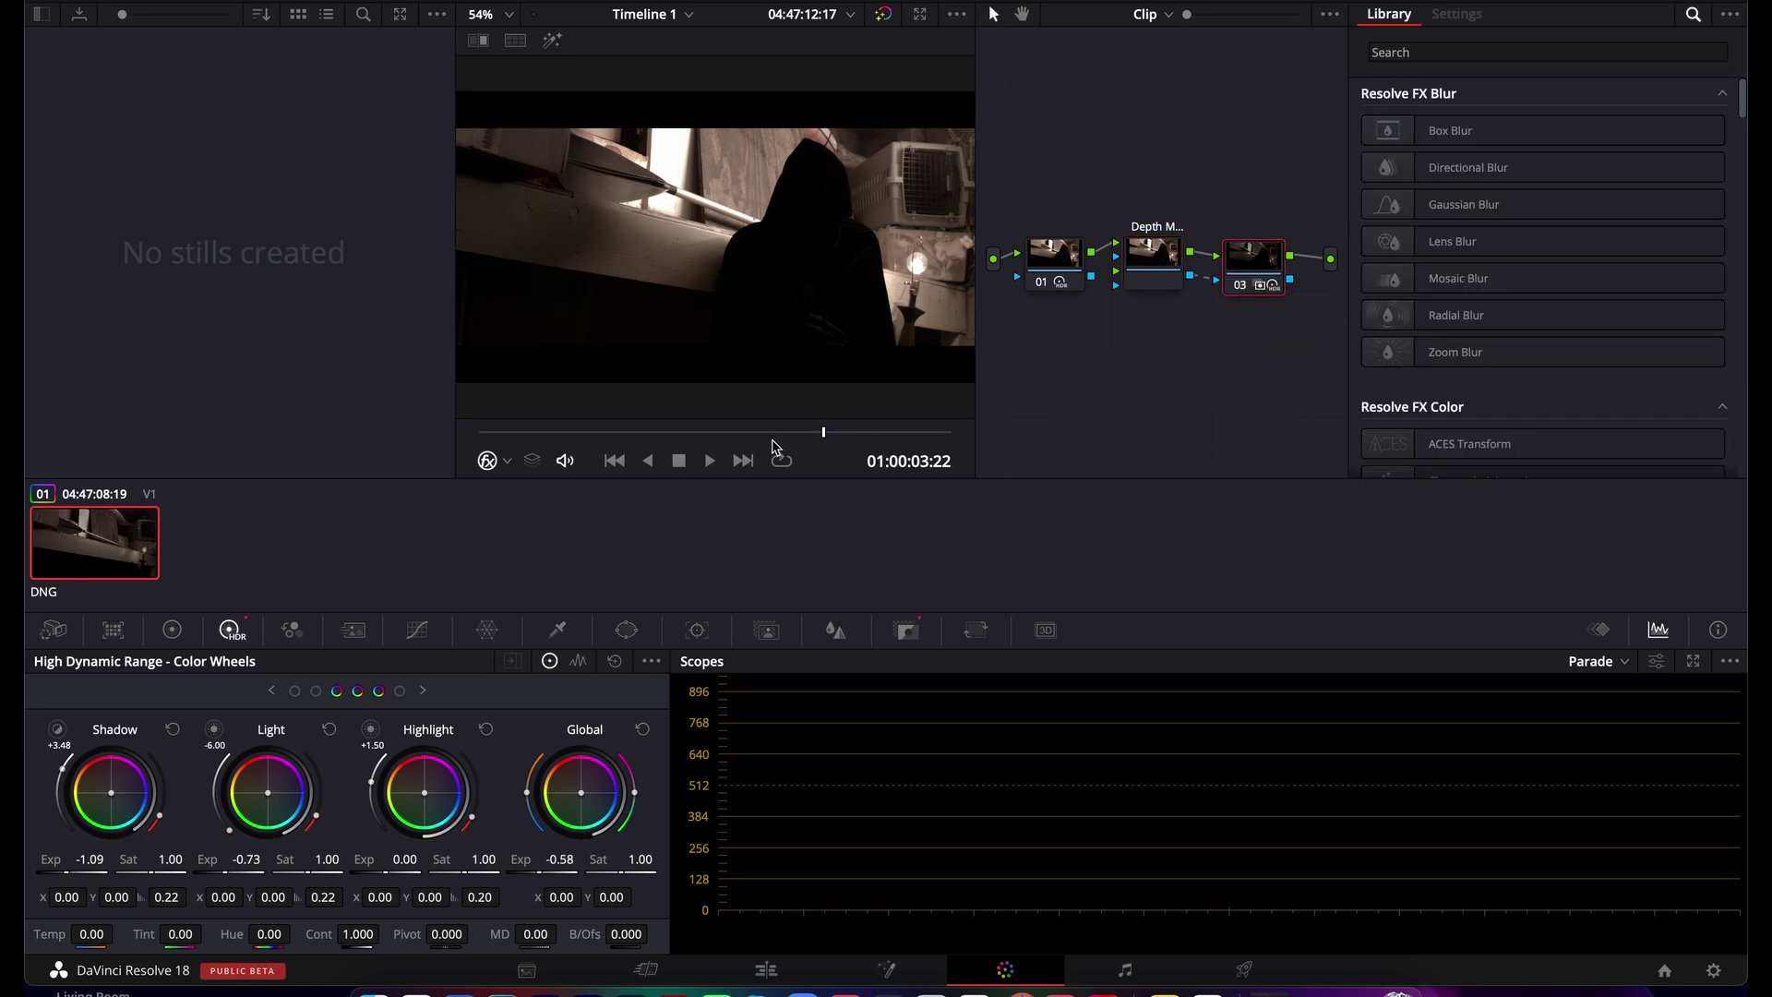
{"action": "left_click_drag", "start_coordinate": [752, 431], "coordinate": [544, 433]}
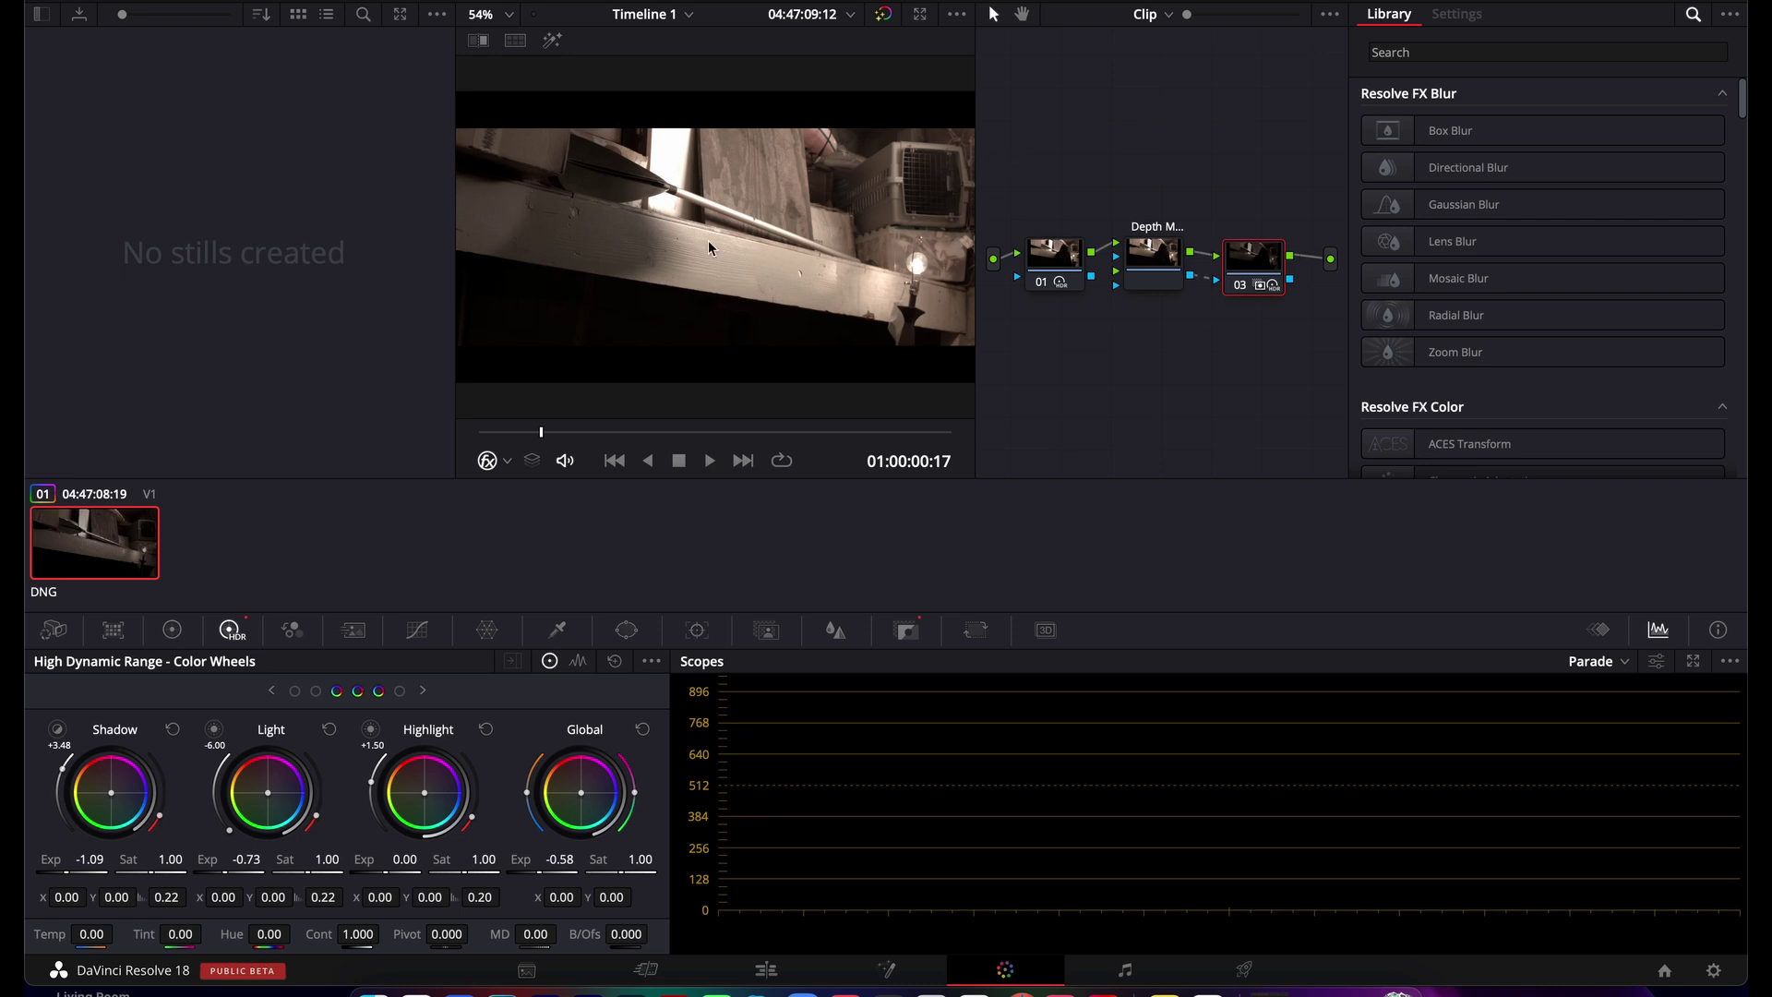
{"action": "left_click", "coordinate": [789, 432]}
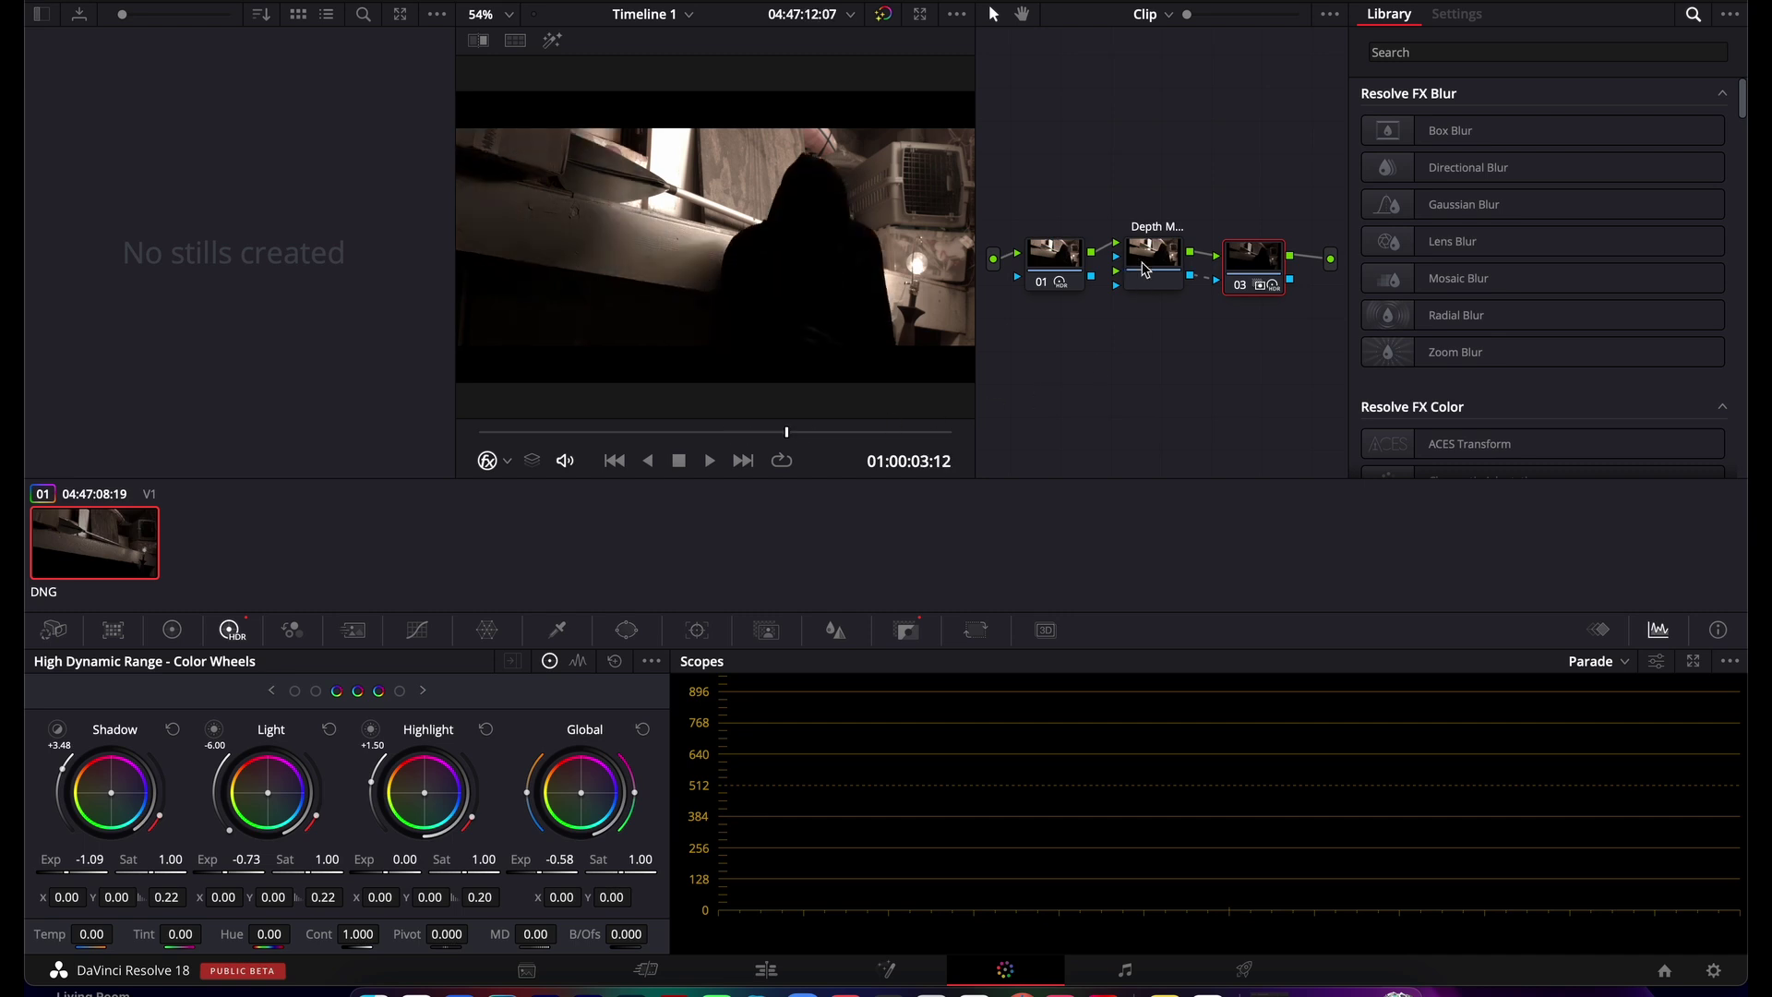
Step: Add a Circle window to node 03 from the Window palette
{"action": "left_click", "coordinate": [1153, 256]}
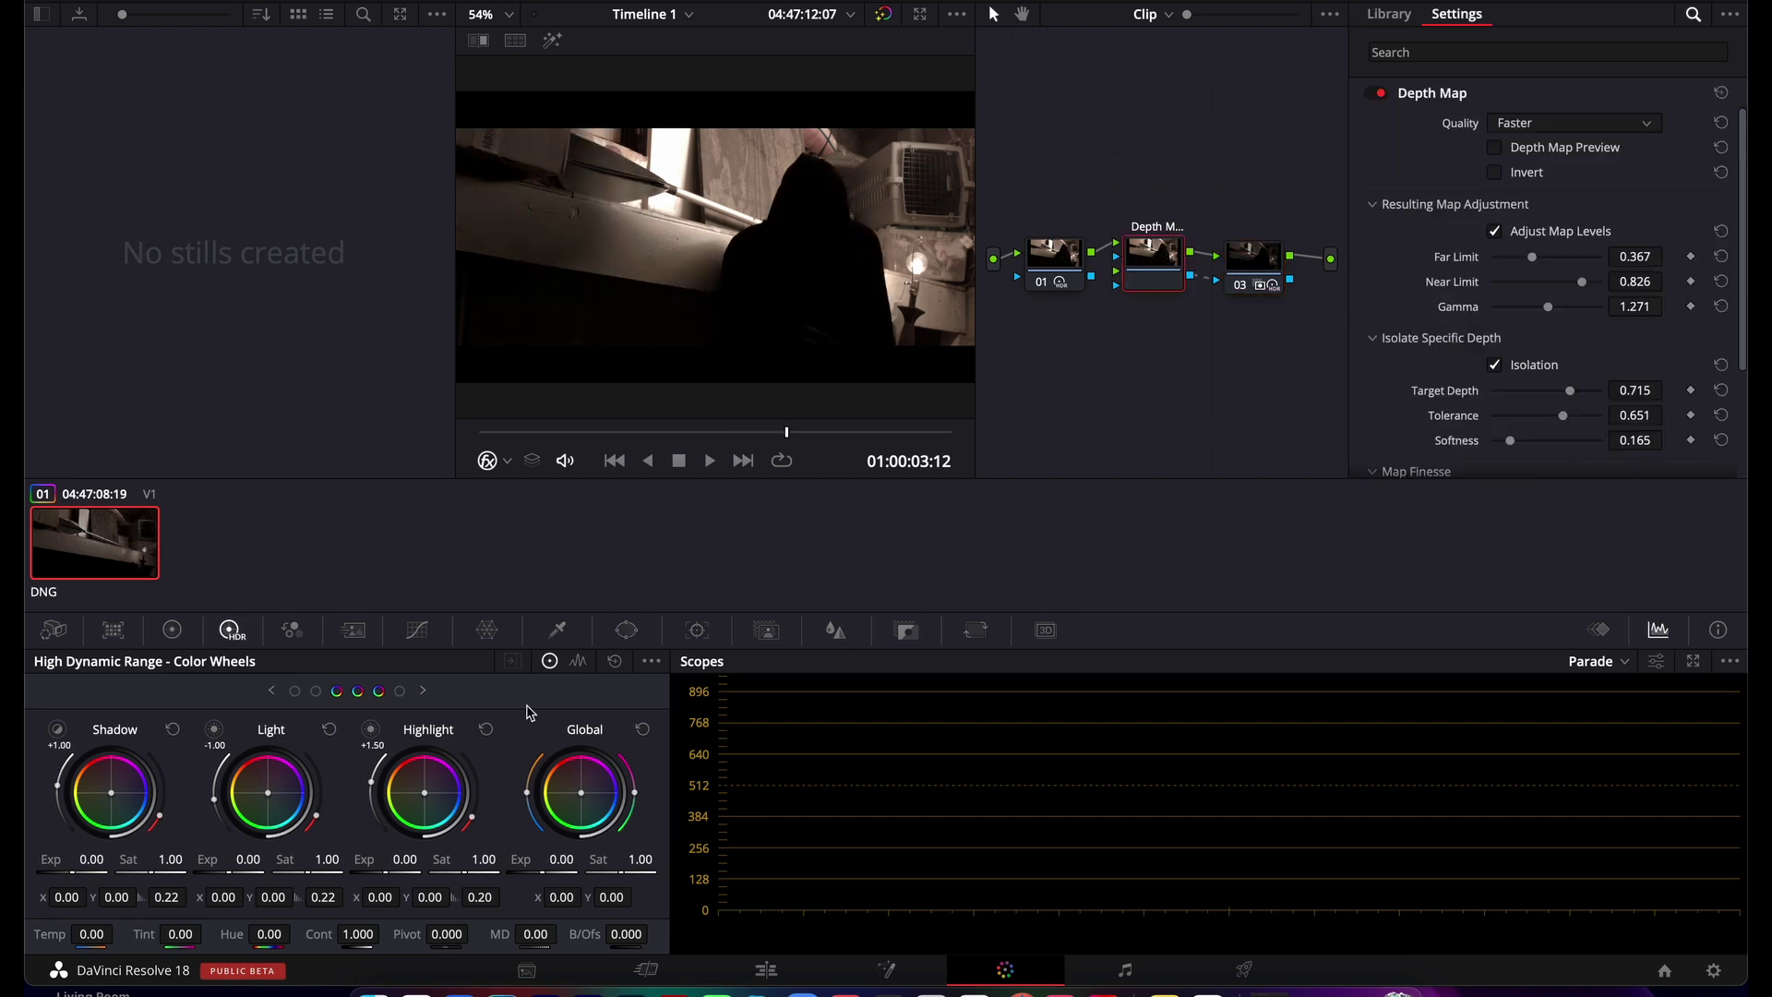
{"action": "left_click", "coordinate": [630, 631]}
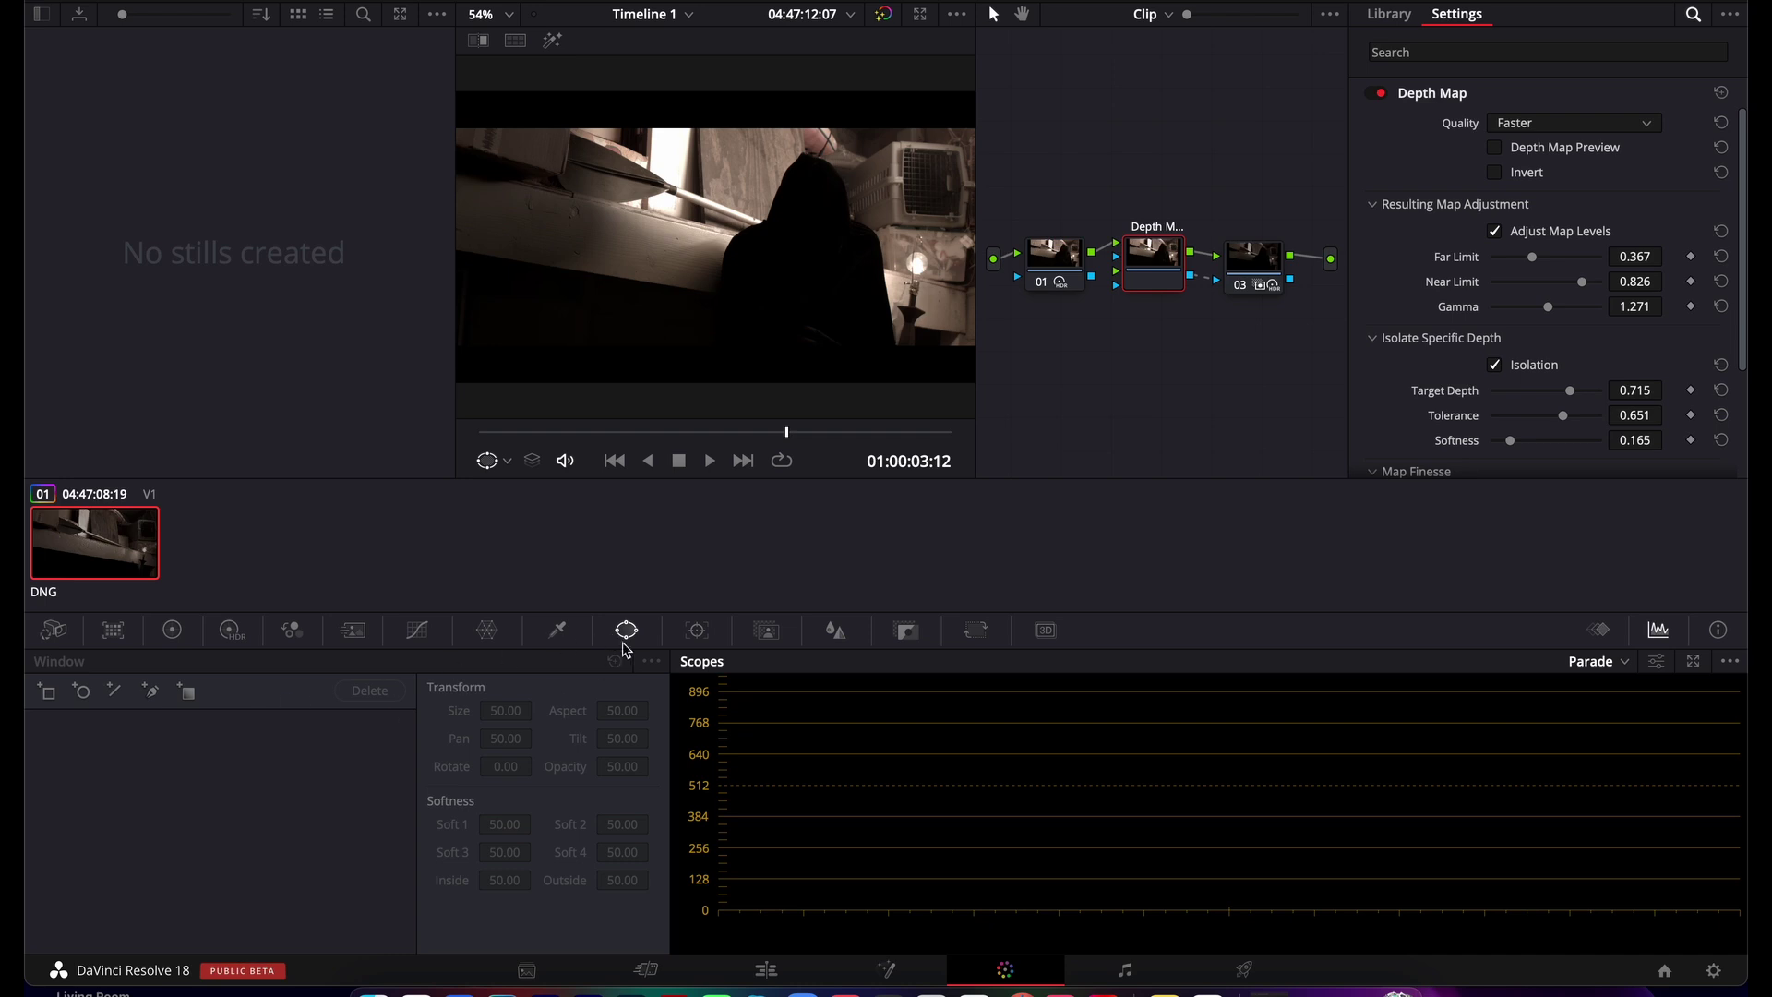
{"action": "left_click", "coordinate": [688, 637]}
{"action": "left_click", "coordinate": [629, 631]}
{"action": "left_click", "coordinate": [1245, 268]}
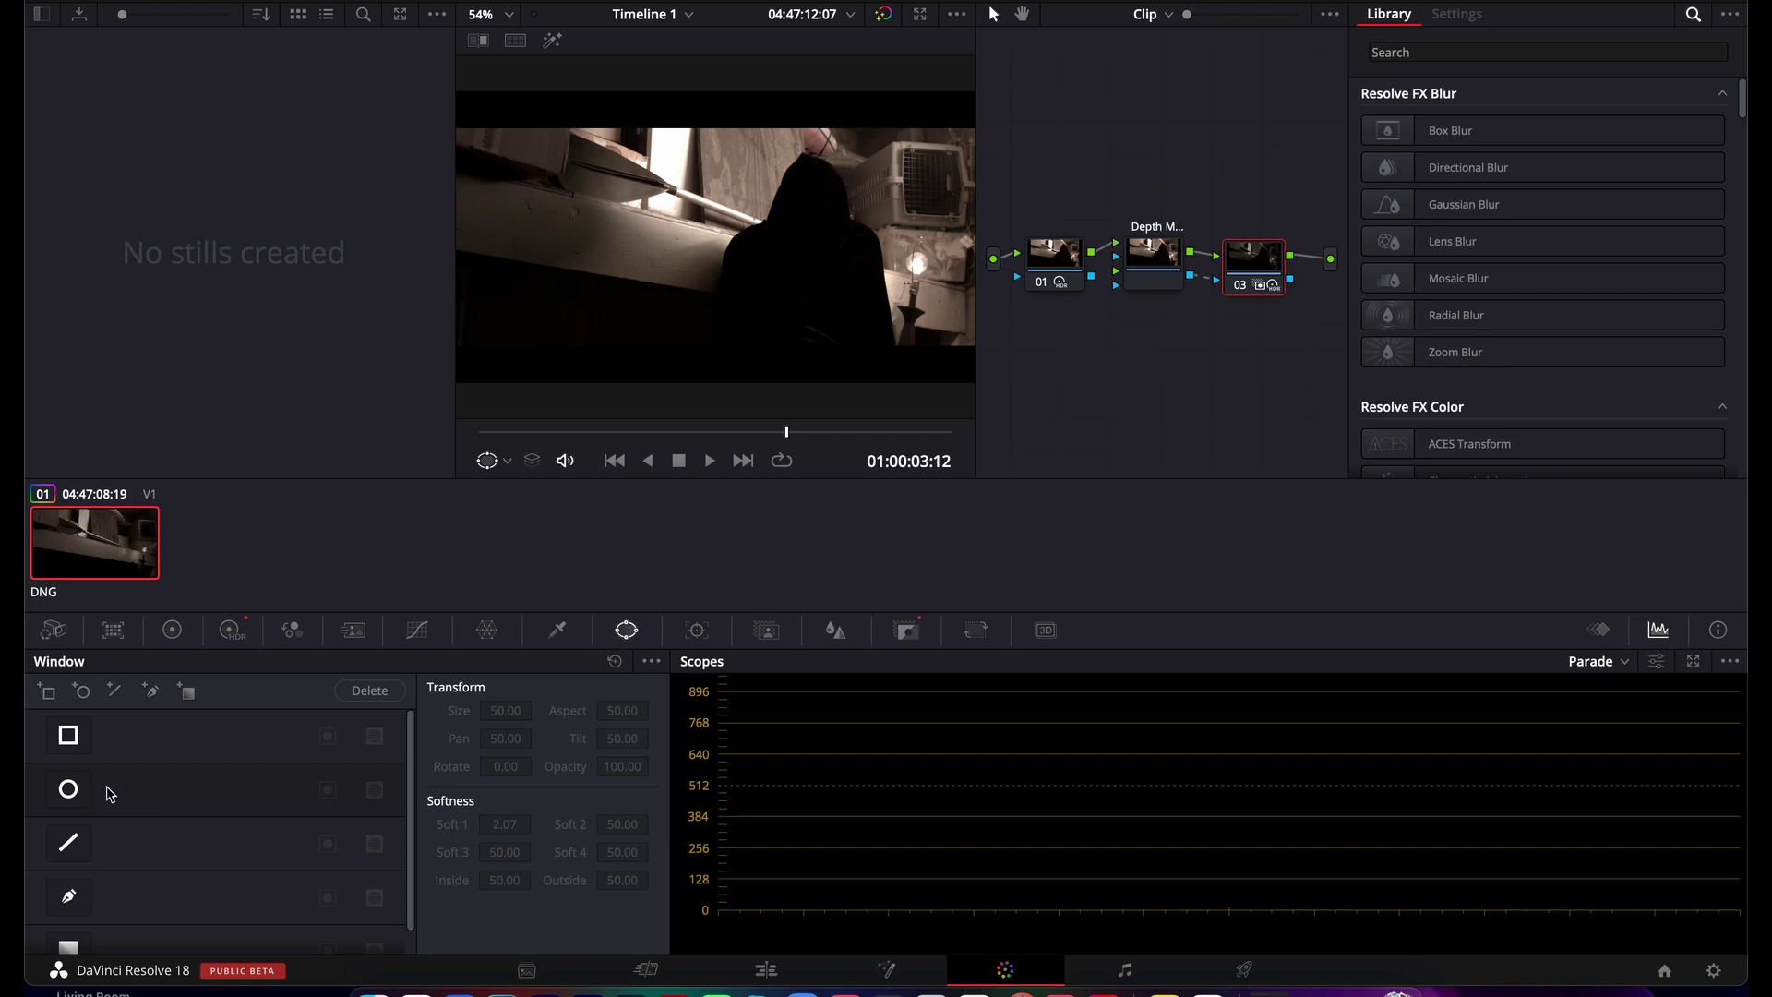
{"action": "left_click", "coordinate": [69, 789]}
Step: Shape the circle into a soft oval over the figure (Size 59.72, Softness 7.74) and add node 04
{"action": "left_click_drag", "start_coordinate": [751, 325], "coordinate": [797, 395]}
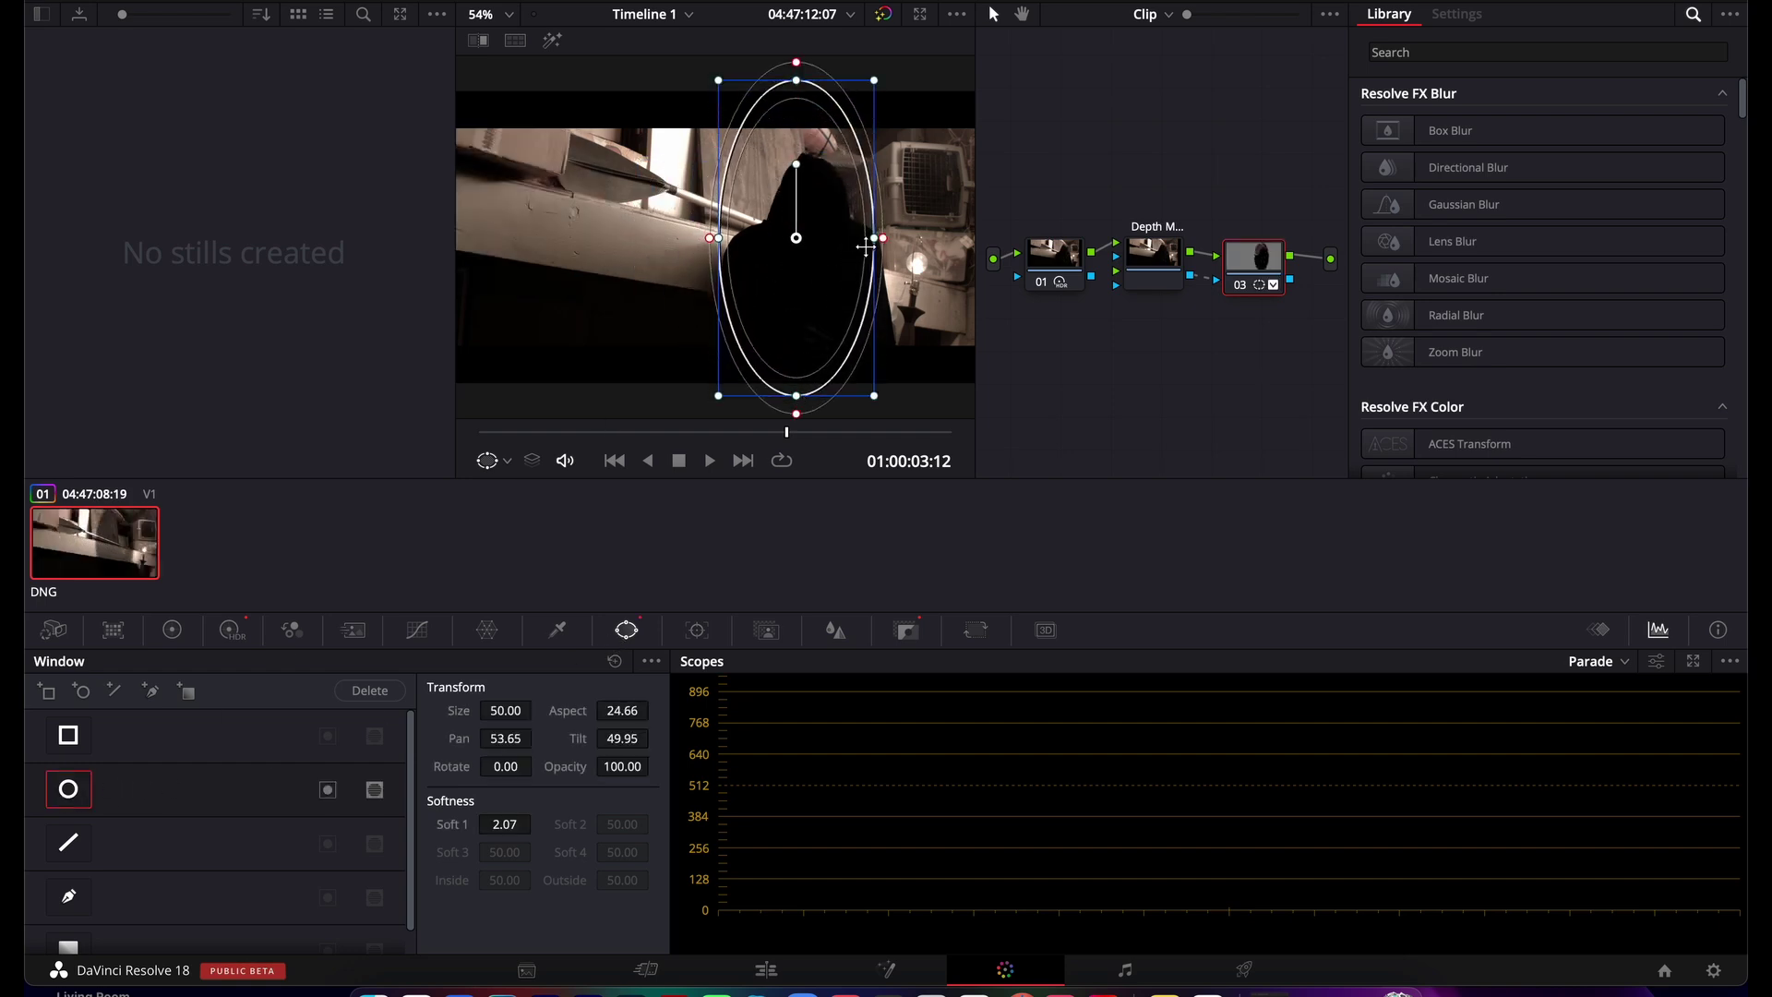
{"action": "left_click_drag", "start_coordinate": [878, 242], "coordinate": [943, 249]}
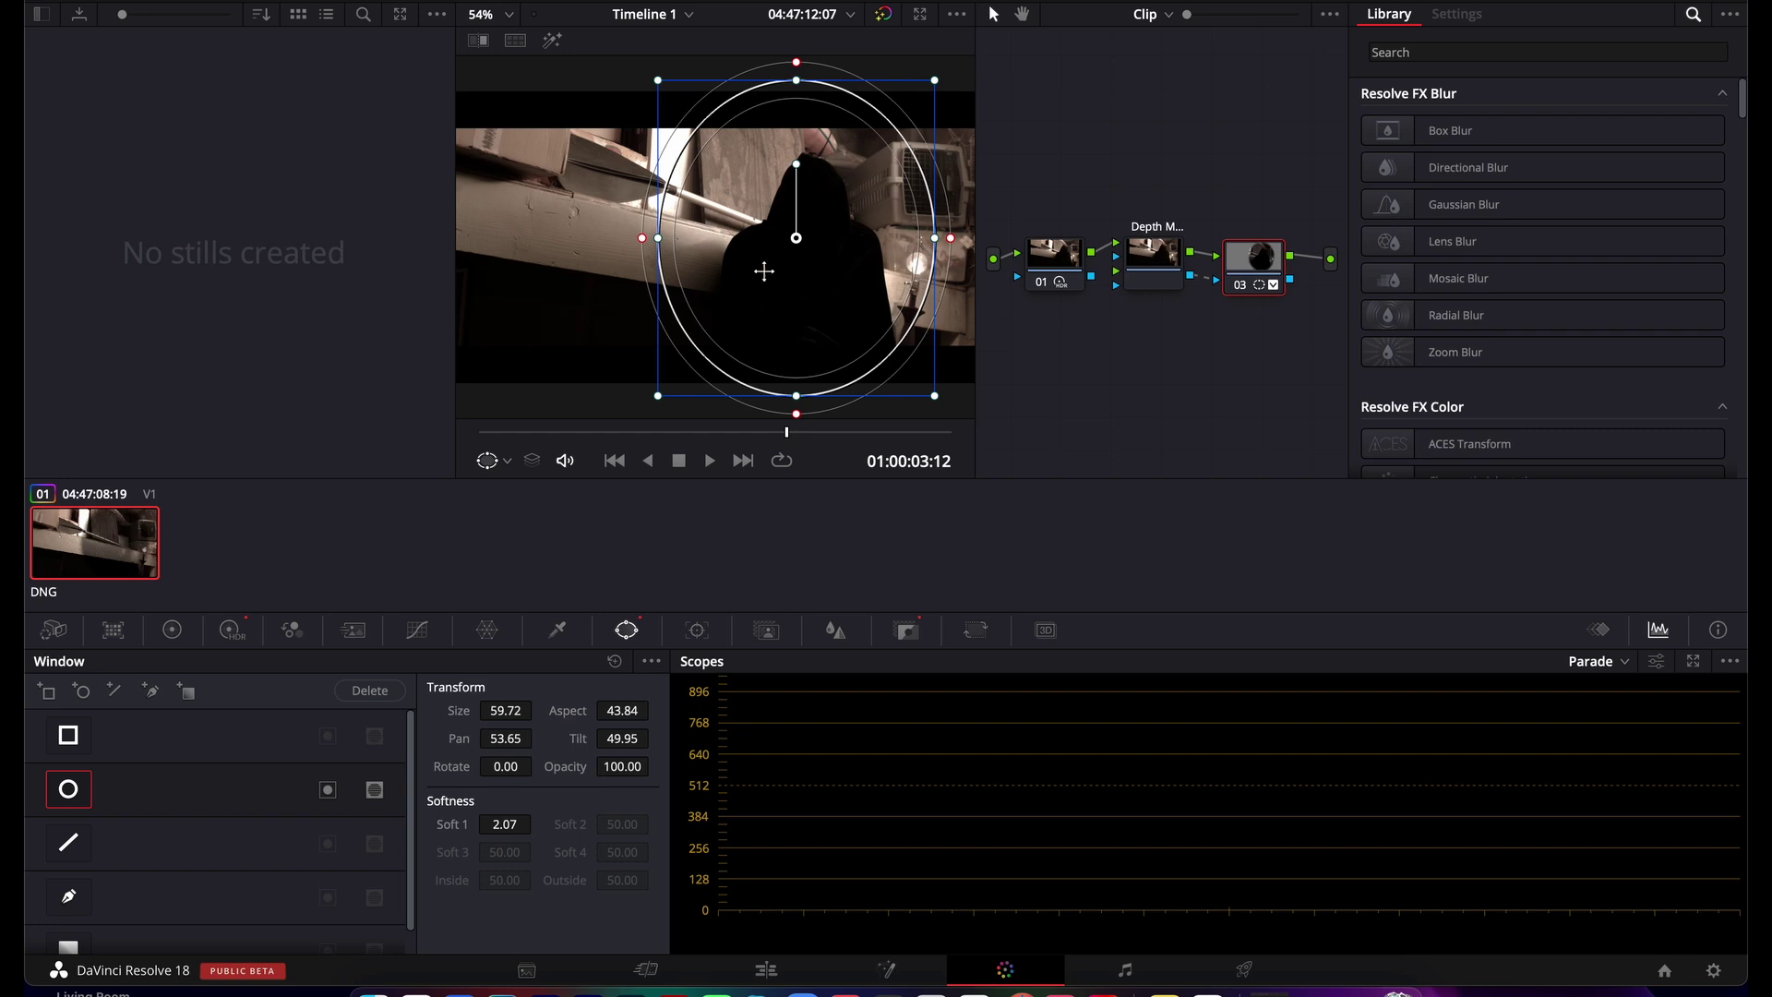
{"action": "left_click_drag", "start_coordinate": [793, 290], "coordinate": [816, 310]}
{"action": "left_click_drag", "start_coordinate": [967, 274], "coordinate": [1012, 277]}
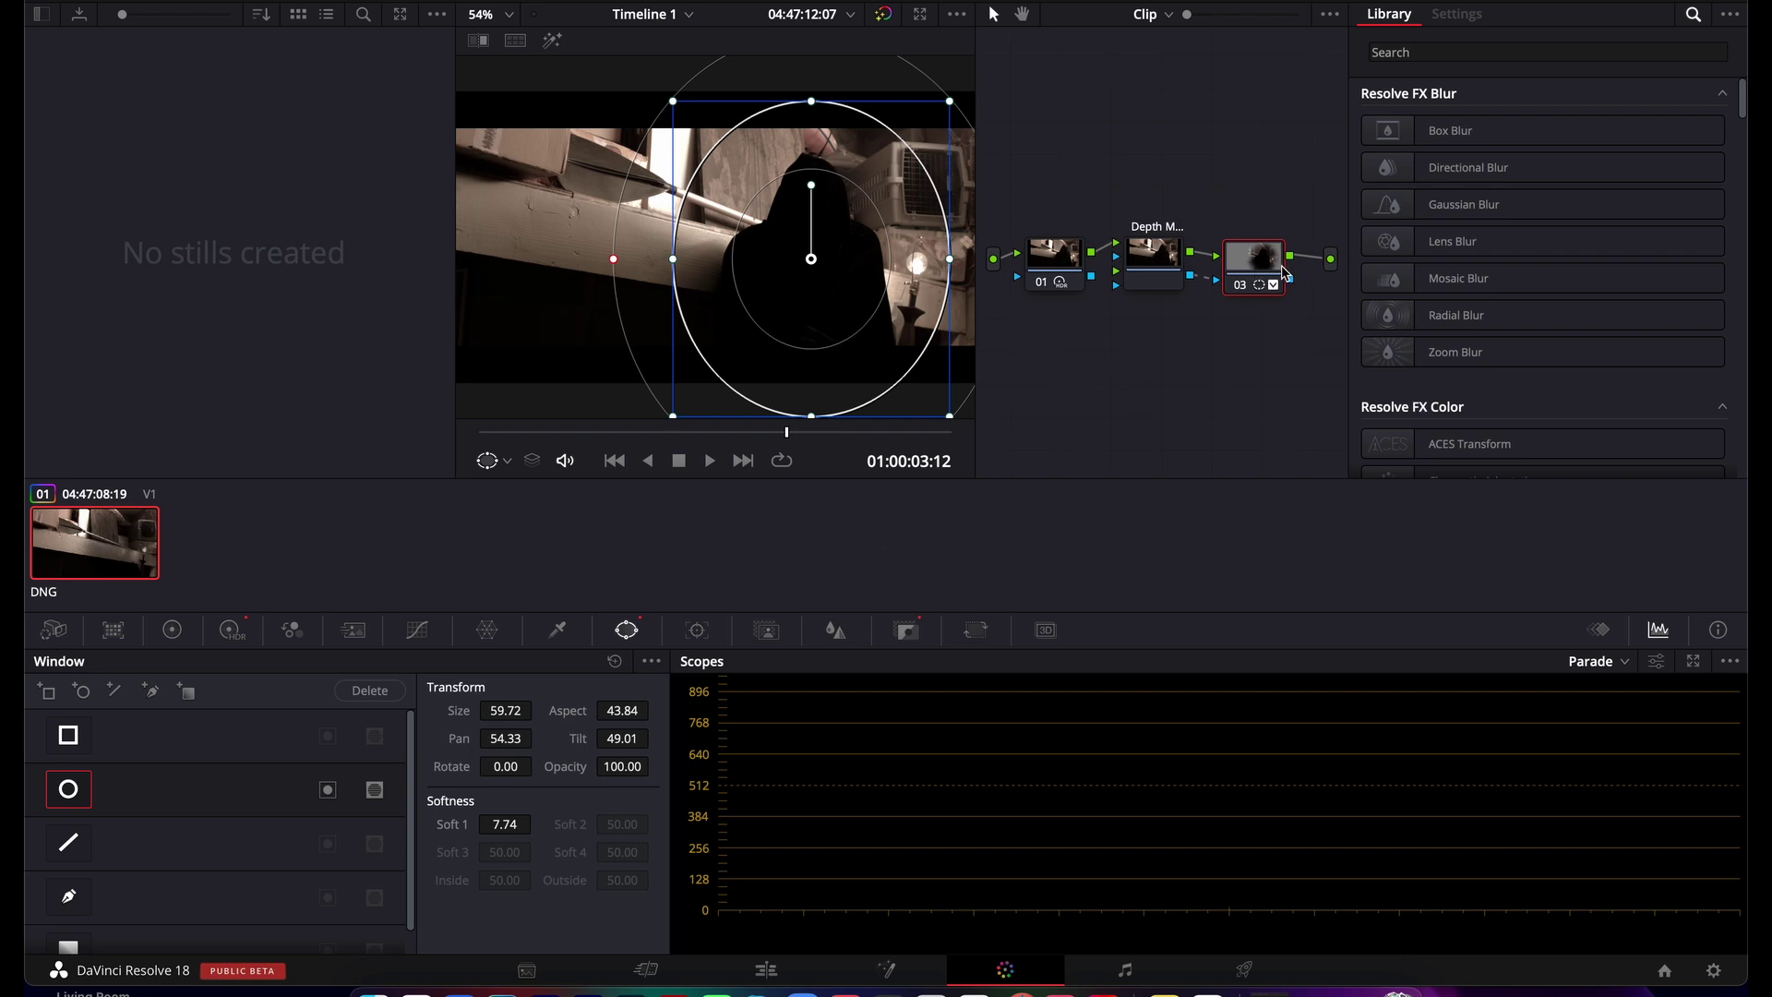
{"action": "key", "text": "alt+o"}
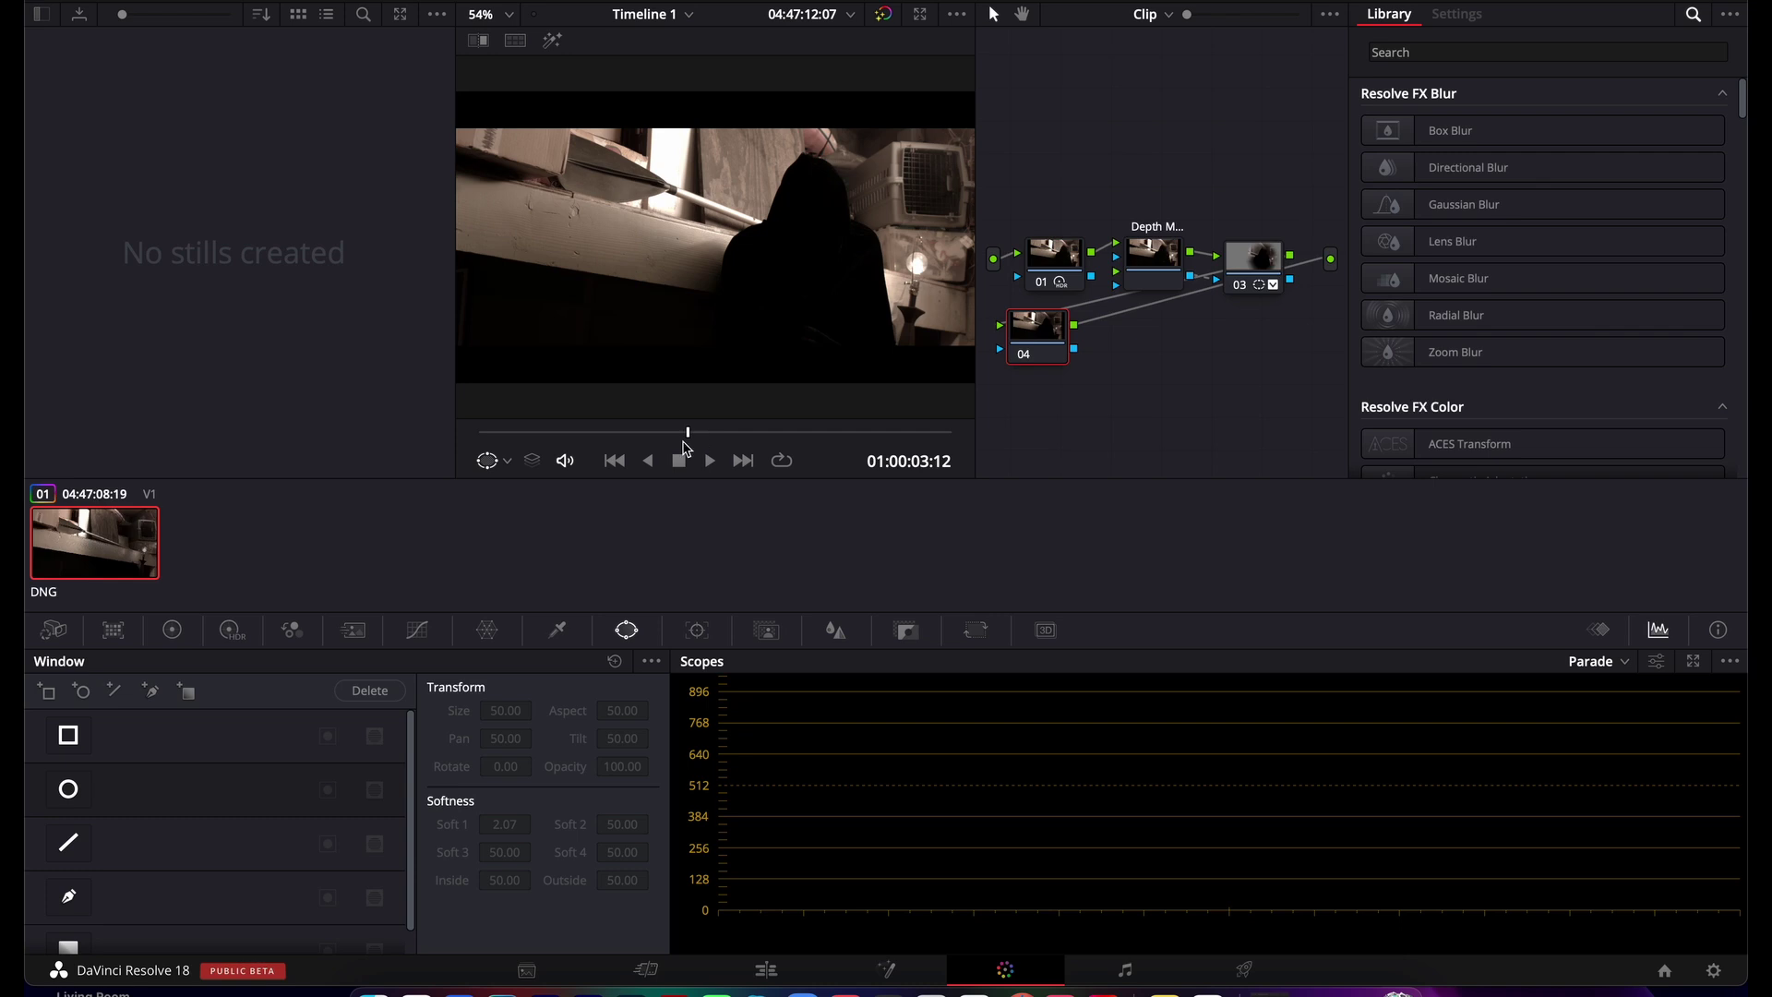
Step: At 01:00:01:14, pull node 03's circle window's left edge inward to refit the hooded figure
{"action": "mouse_move", "coordinate": [624, 444]}
{"action": "left_mouse_down"}
{"action": "mouse_move", "coordinate": [528, 447]}
{"action": "mouse_move", "coordinate": [760, 429]}
{"action": "mouse_move", "coordinate": [615, 434]}
{"action": "left_mouse_up"}
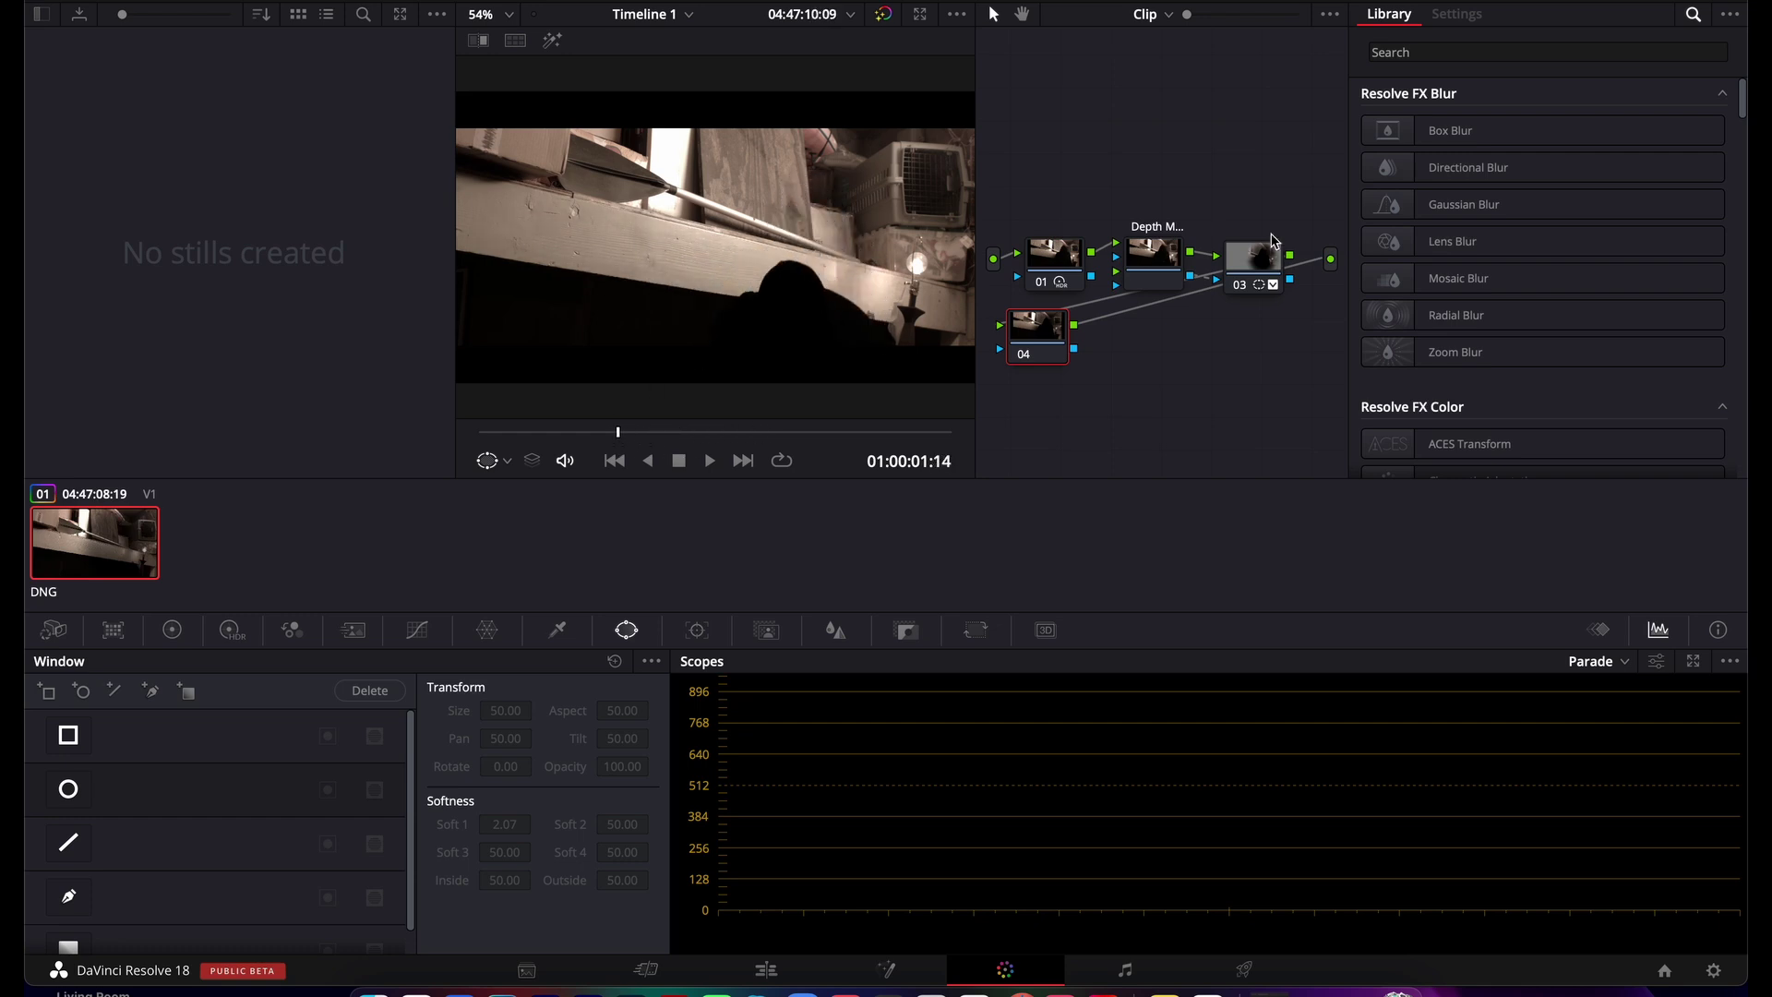
{"action": "left_click", "coordinate": [1264, 257]}
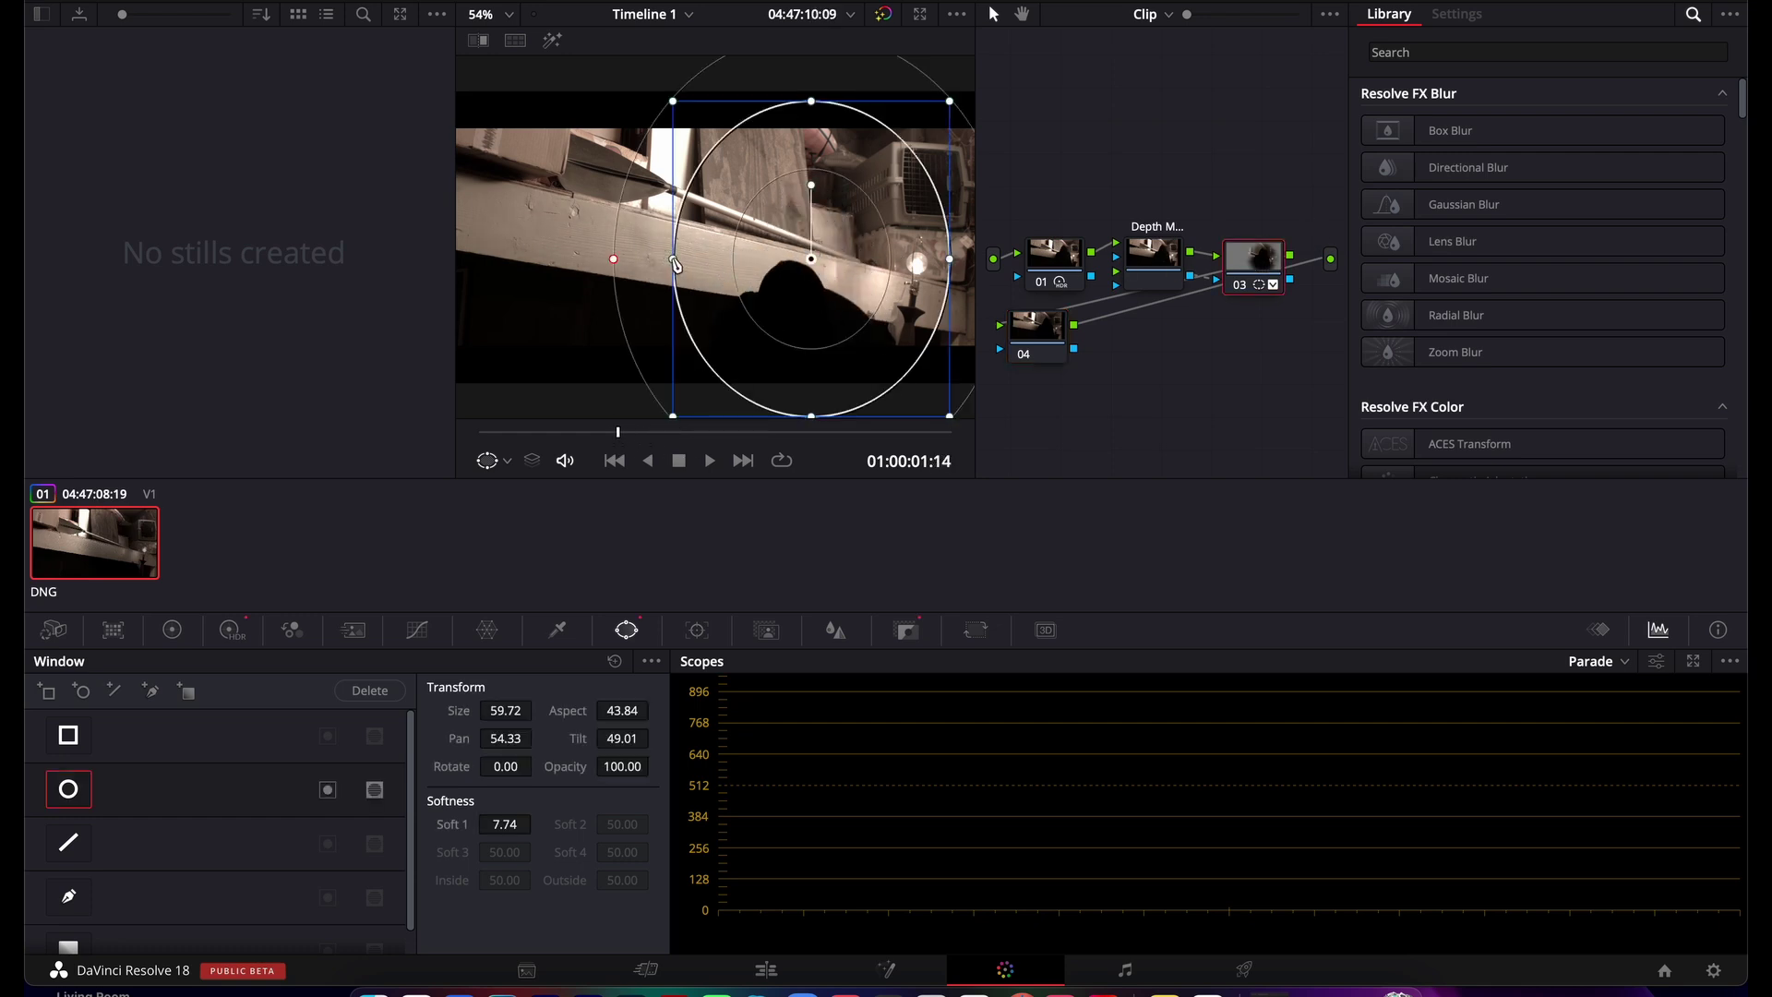
{"action": "mouse_move", "coordinate": [675, 263]}
{"action": "left_mouse_down"}
{"action": "mouse_move", "coordinate": [730, 263]}
{"action": "mouse_move", "coordinate": [700, 269]}
{"action": "left_mouse_up"}
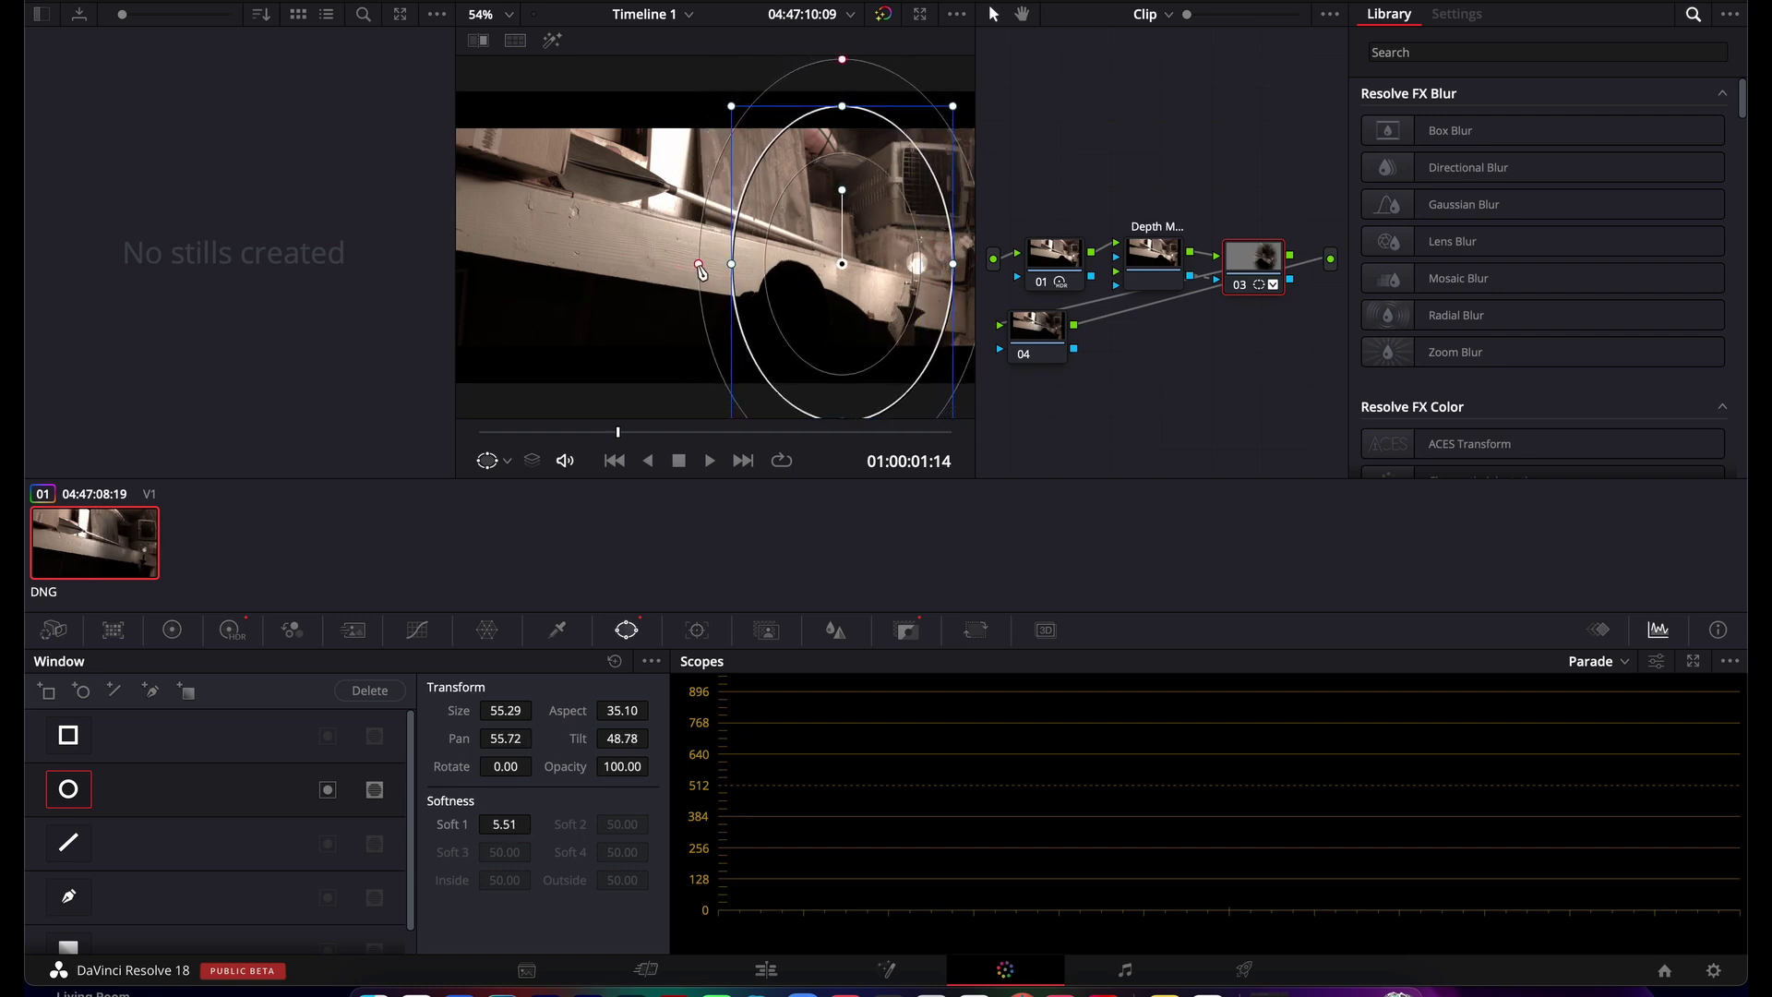
{"action": "left_click", "coordinate": [1051, 330]}
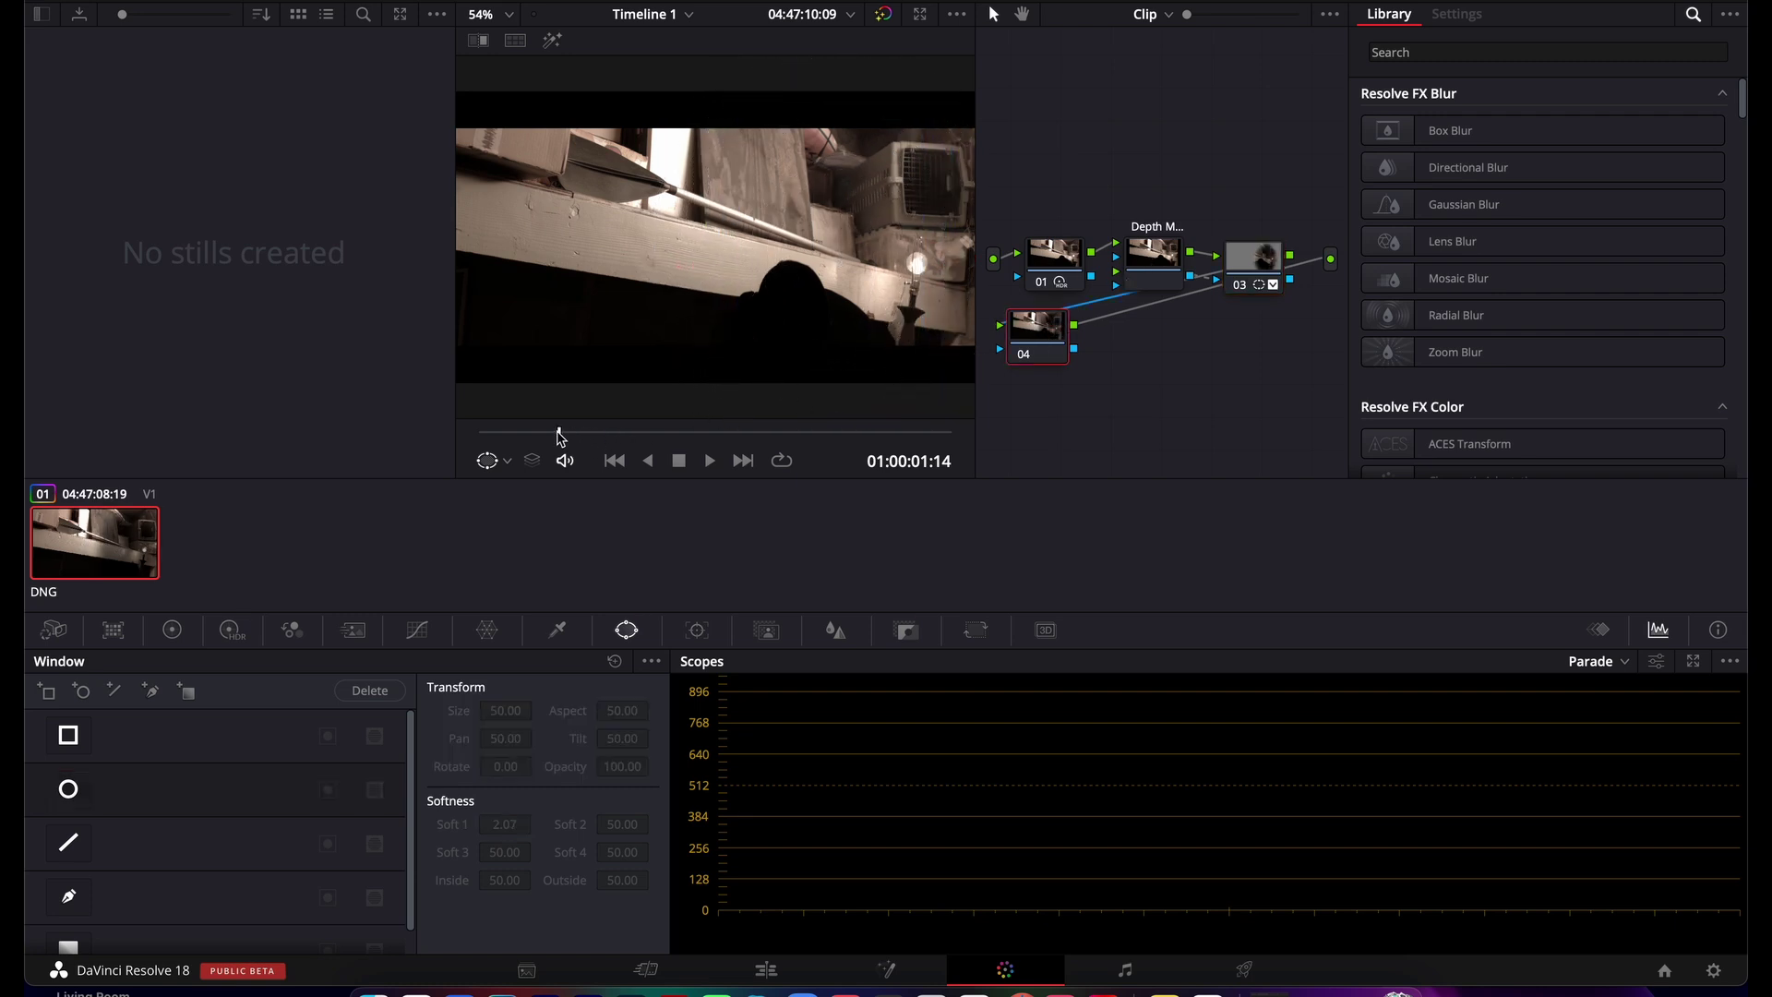
{"action": "left_click_drag", "start_coordinate": [477, 430], "coordinate": [677, 408]}
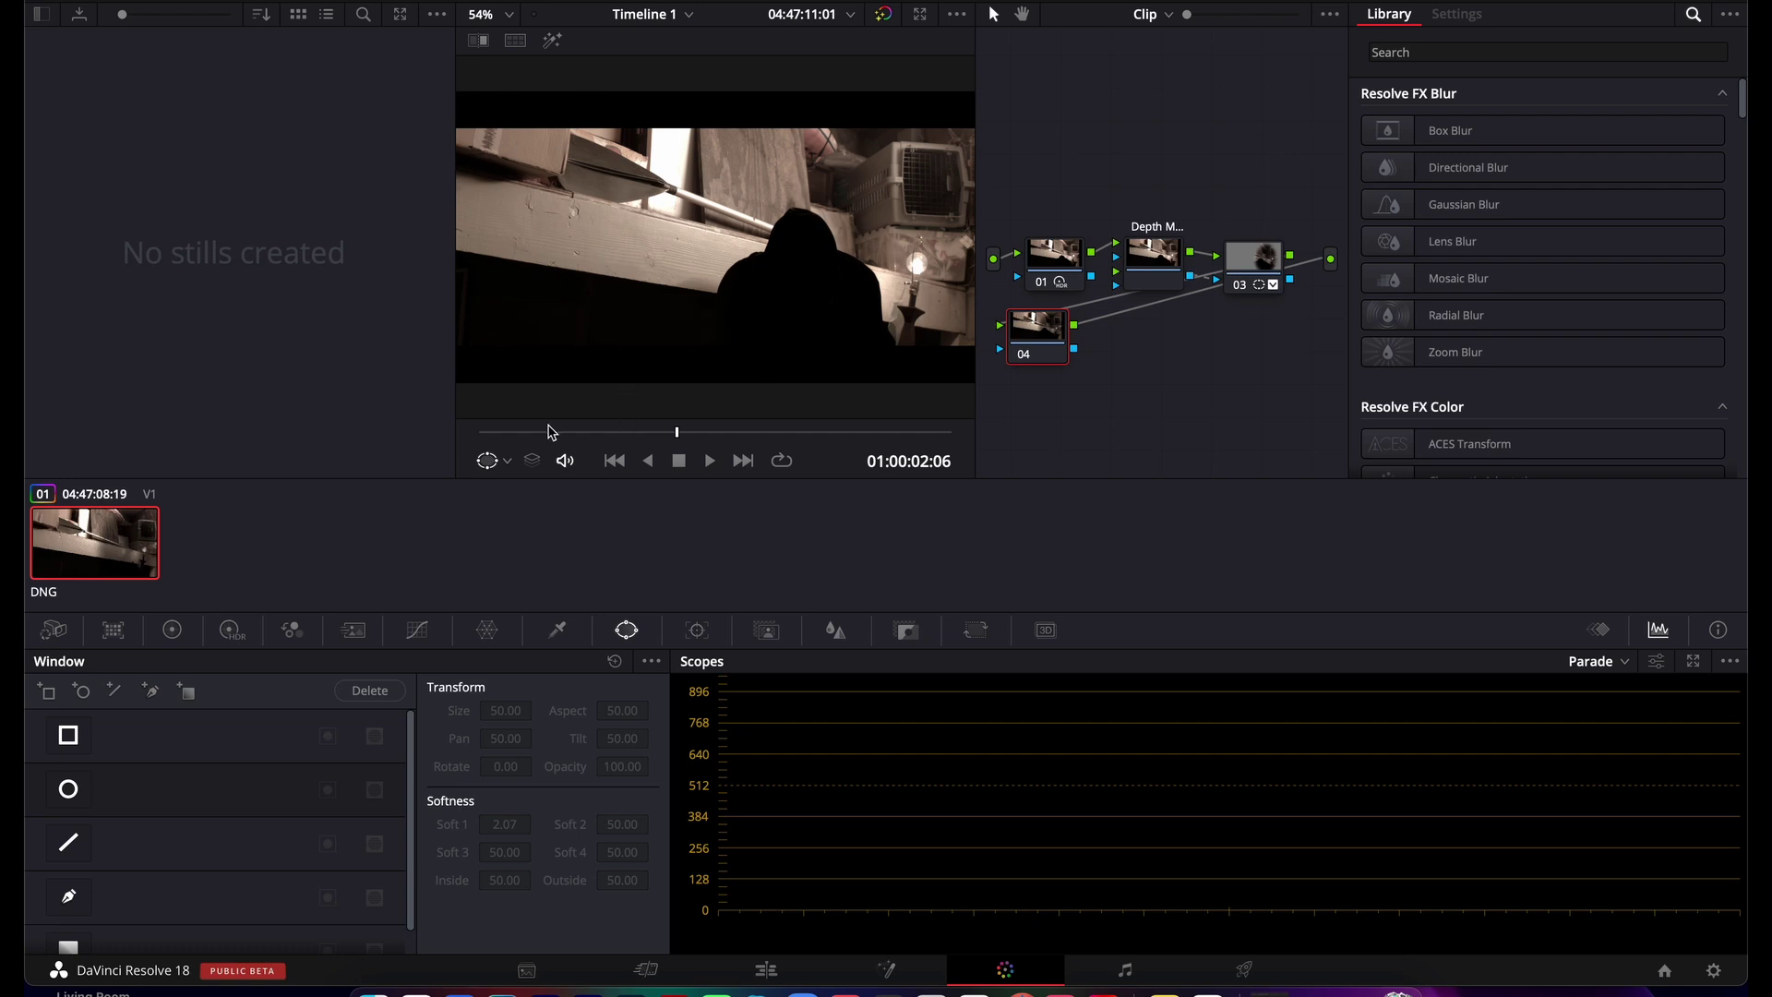
{"action": "left_click", "coordinate": [543, 432]}
{"action": "mouse_move", "coordinate": [520, 433]}
{"action": "left_mouse_down"}
{"action": "mouse_move", "coordinate": [937, 425]}
{"action": "mouse_move", "coordinate": [534, 444]}
{"action": "left_mouse_up"}
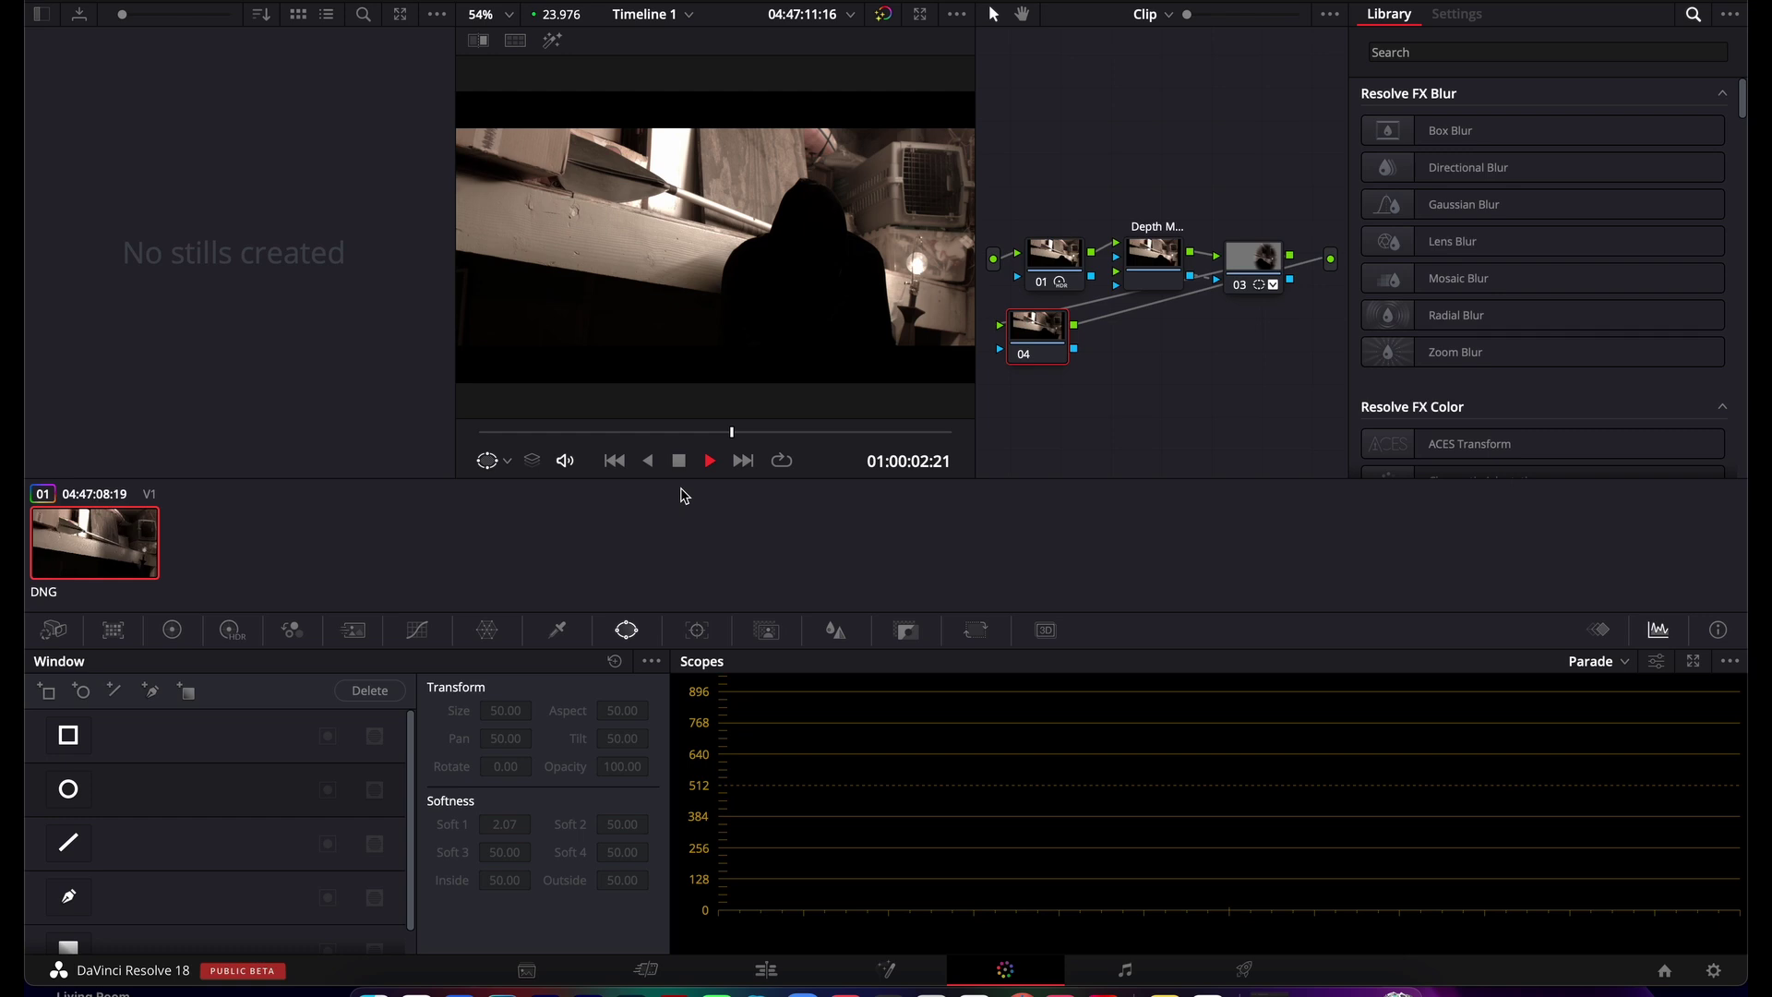
{"action": "key", "text": "space"}
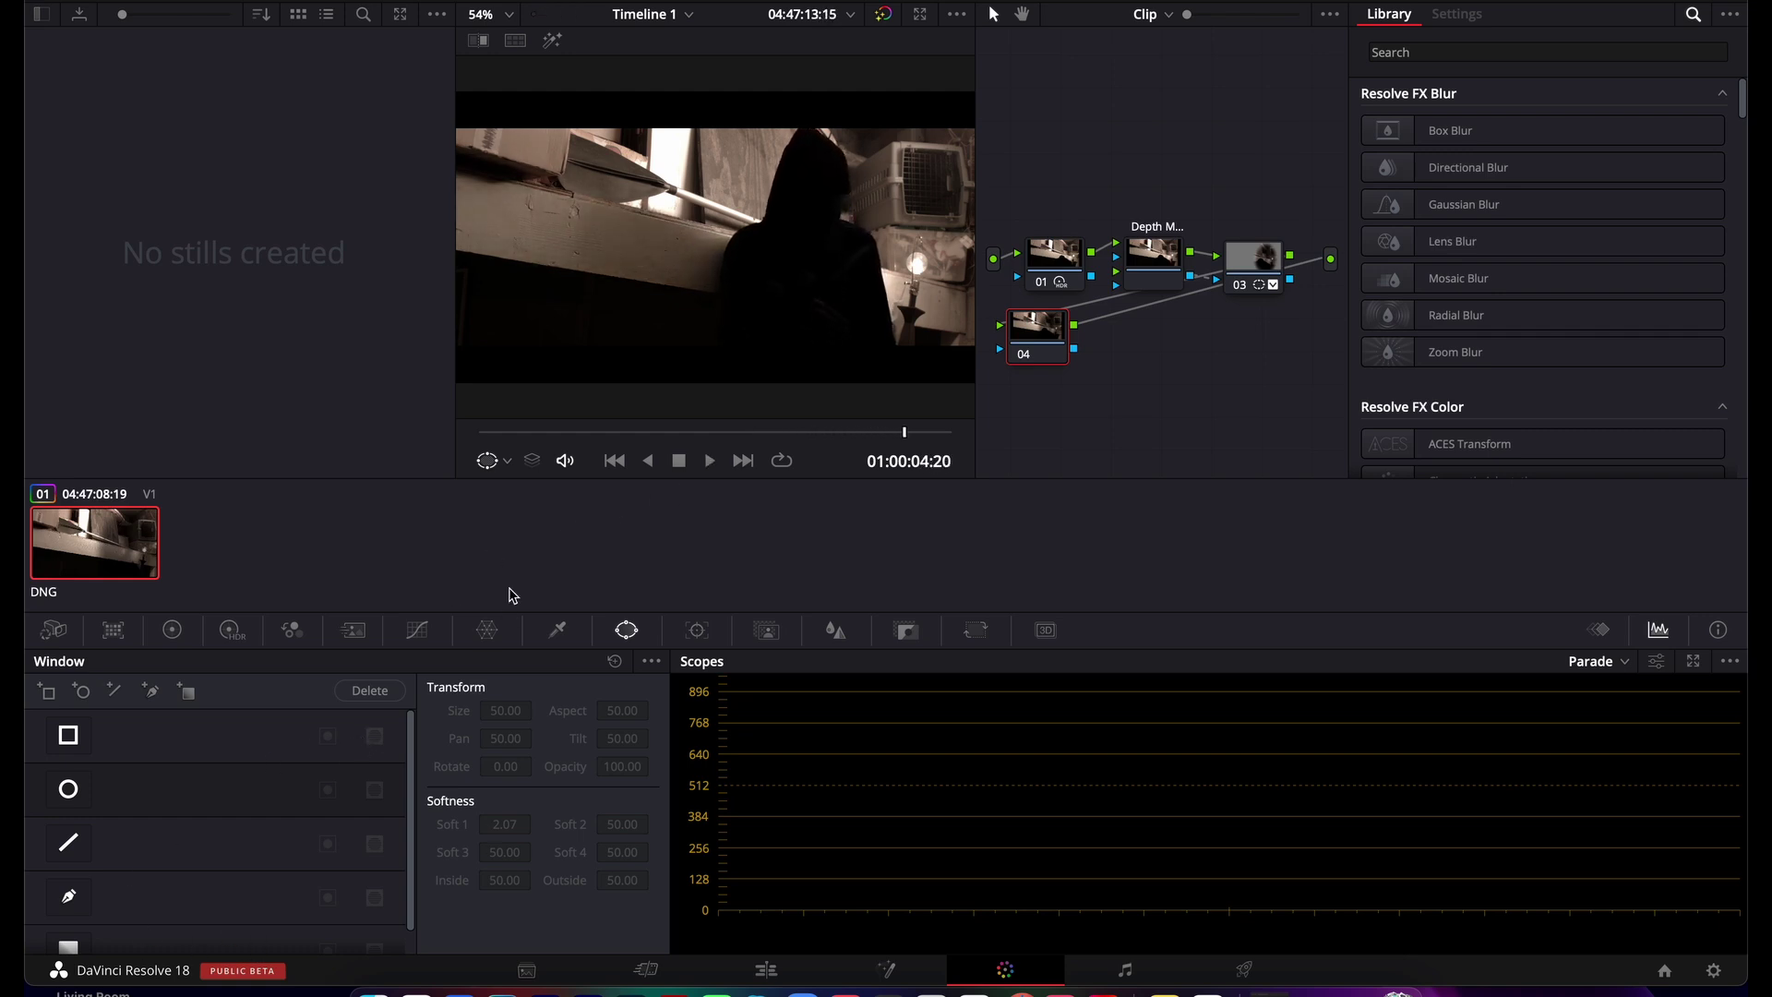
{"action": "left_click_drag", "start_coordinate": [812, 436], "coordinate": [753, 432]}
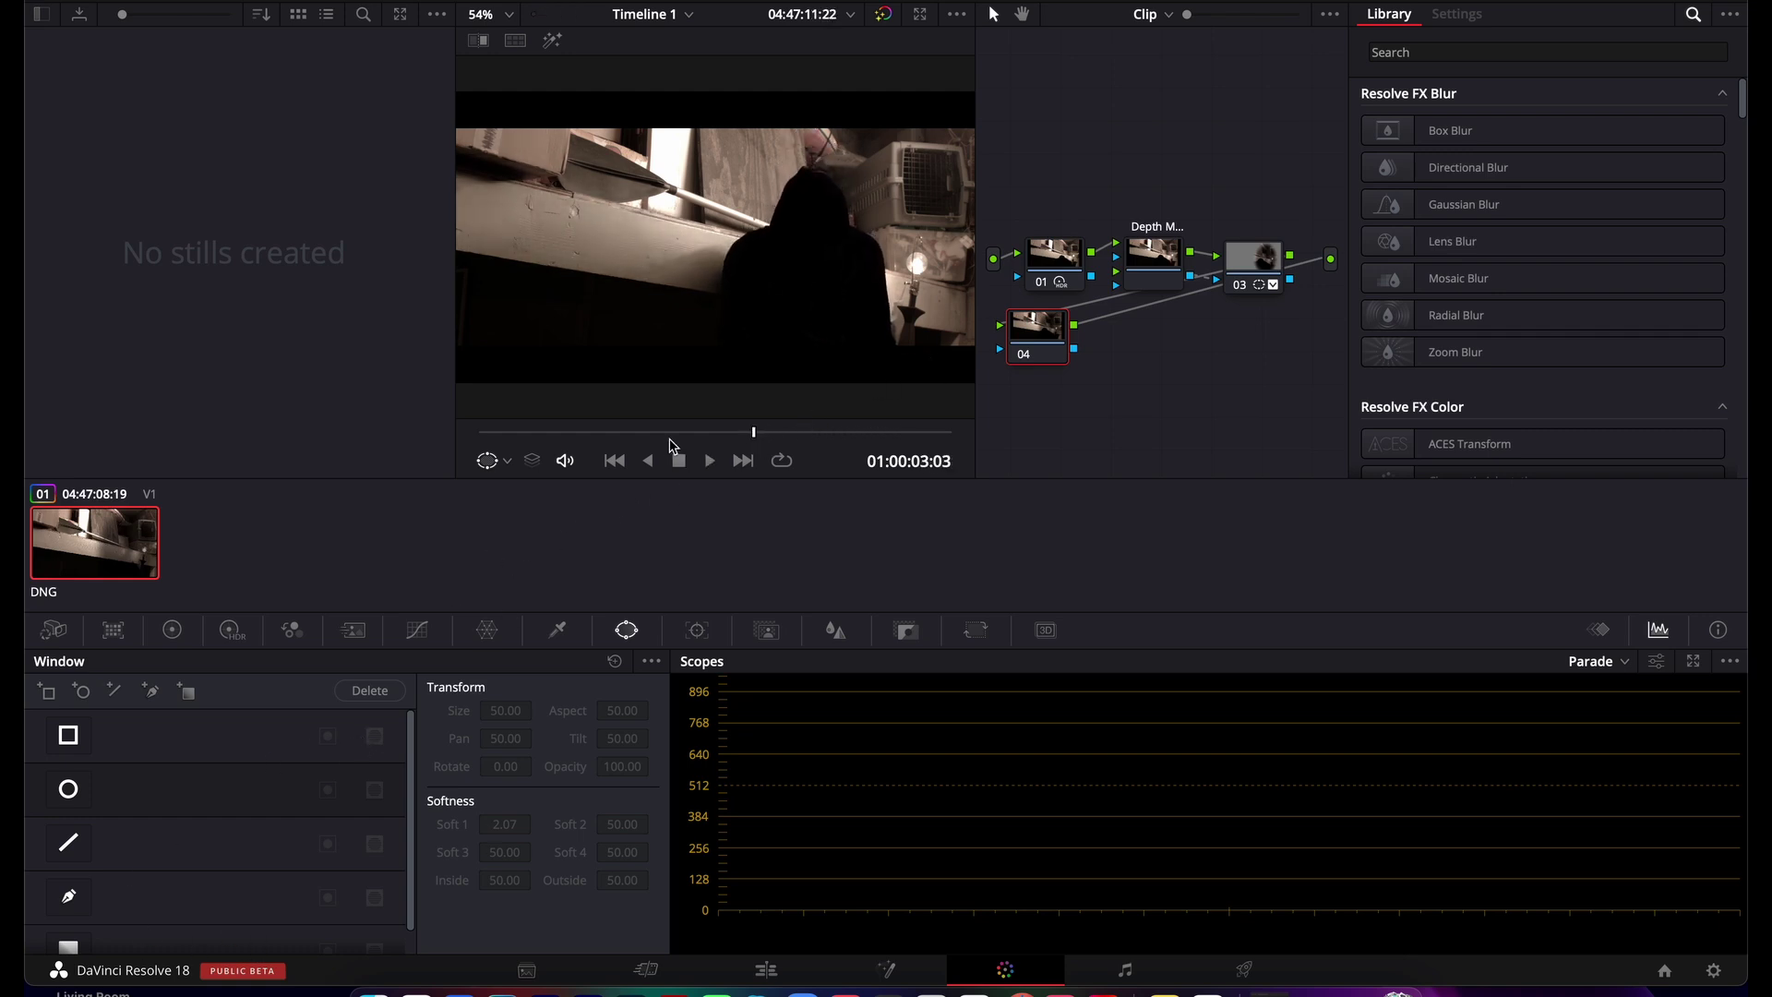